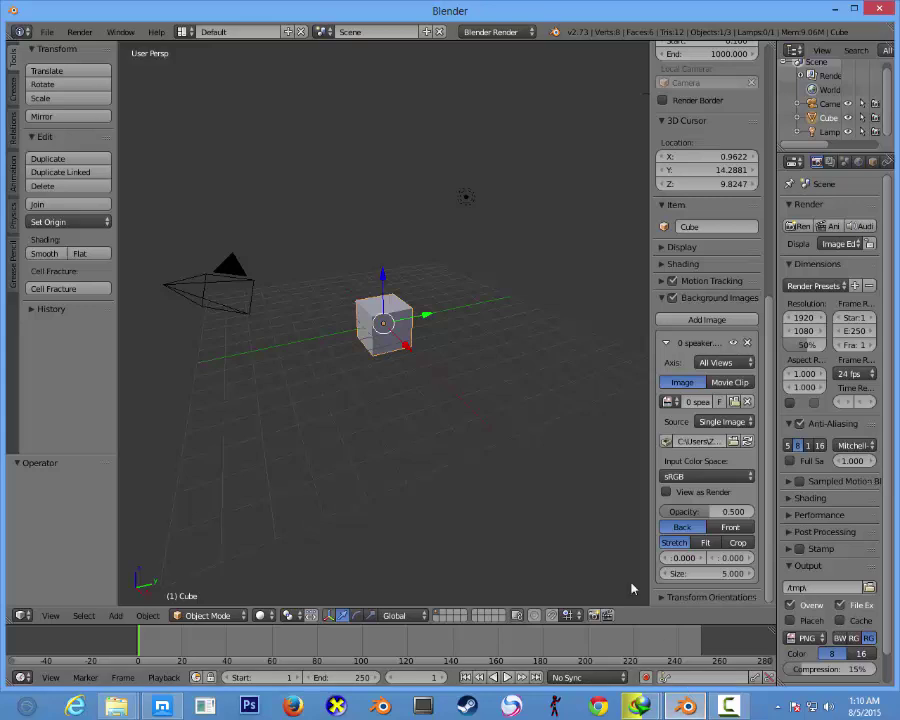
- Reload the start-up file to begin from Blender's default scene
scroll(464, 324, up, 5)
scroll(467, 325, up, 4)
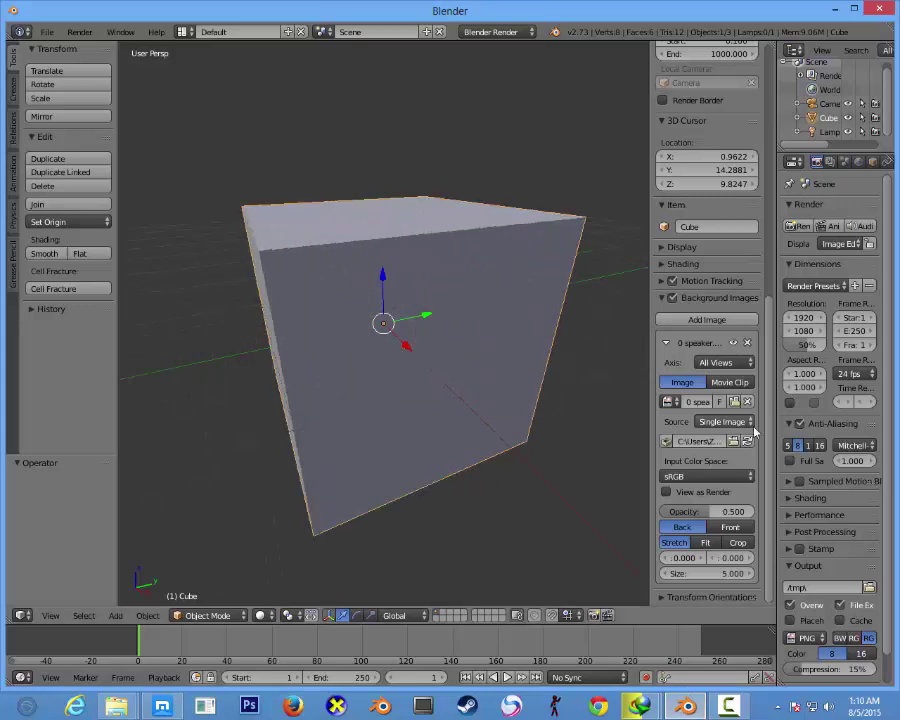
click(46, 31)
click(58, 47)
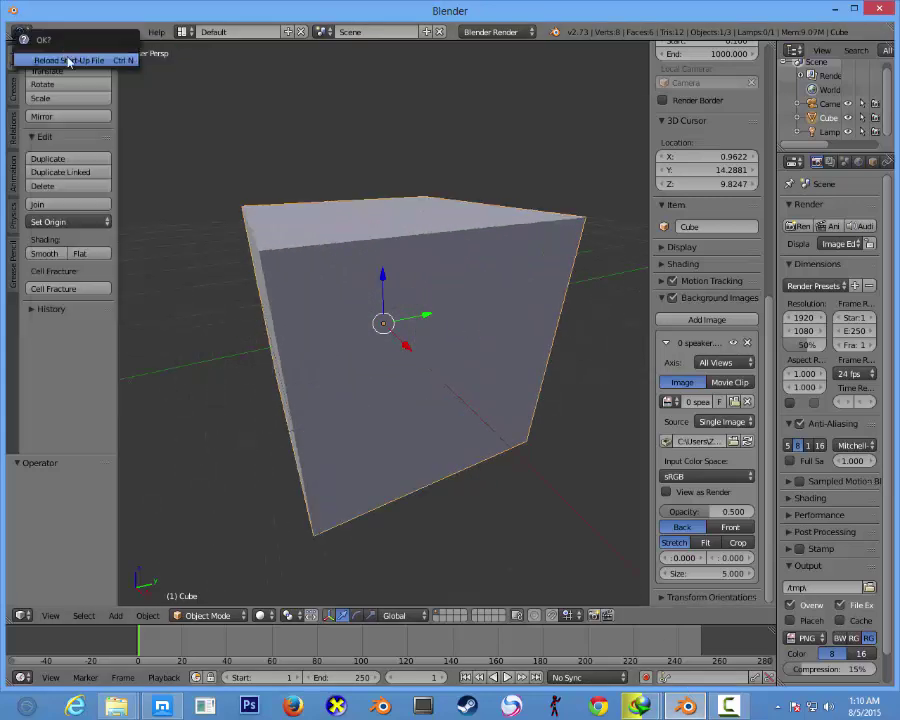
key(Return)
- Flatten the default cube along Z into a thin slab in Edit Mode
scroll(479, 250, up, 6)
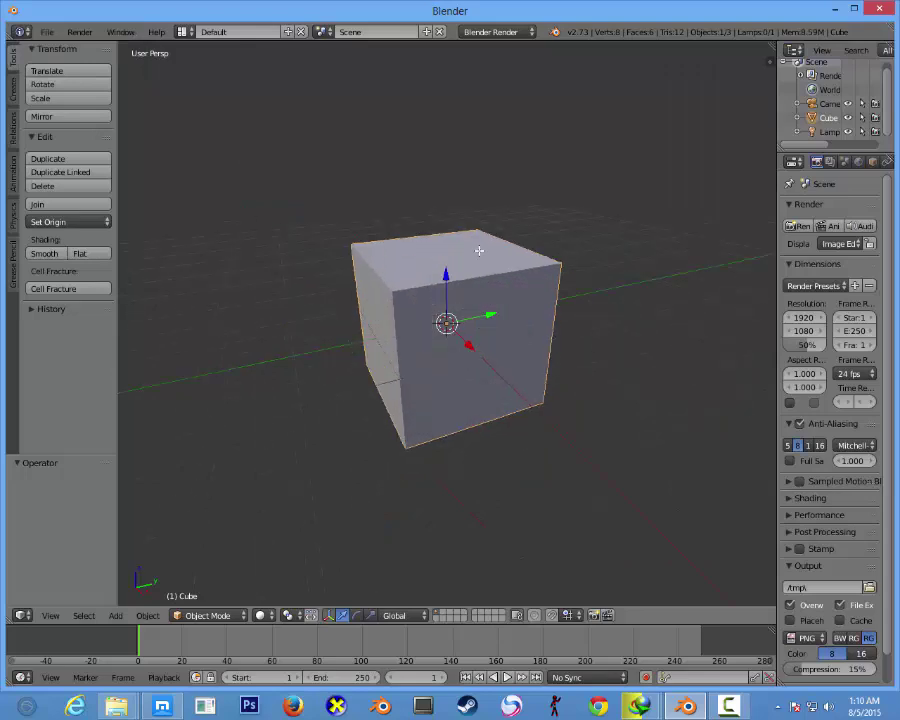
scroll(467, 244, up, 5)
key(Tab)
scroll(465, 243, down, 5)
scroll(510, 224, down, 3)
key(a)
key(a)
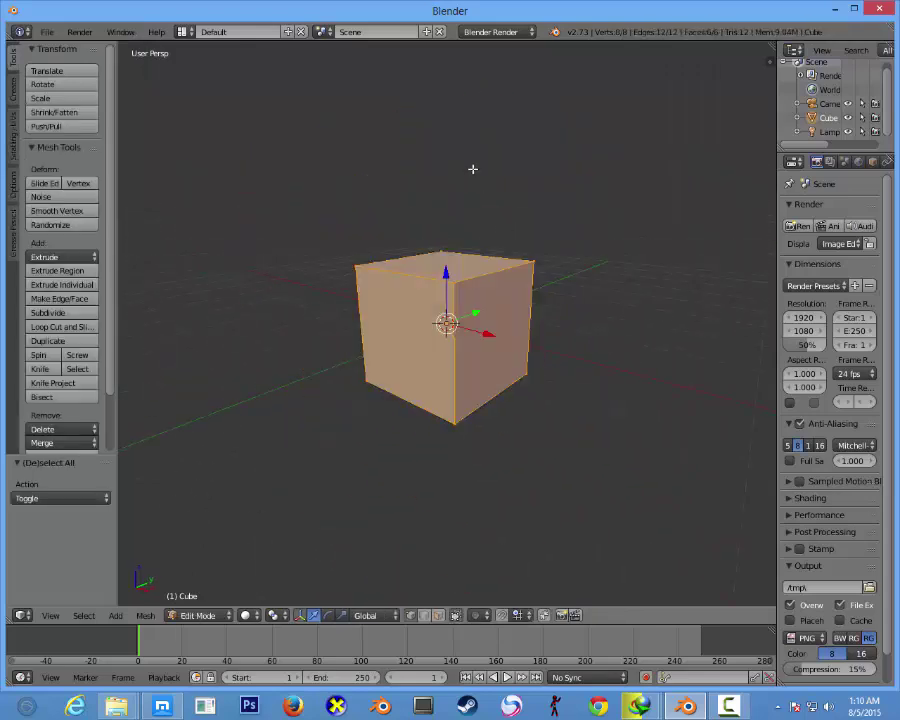
key(s)
key(z)
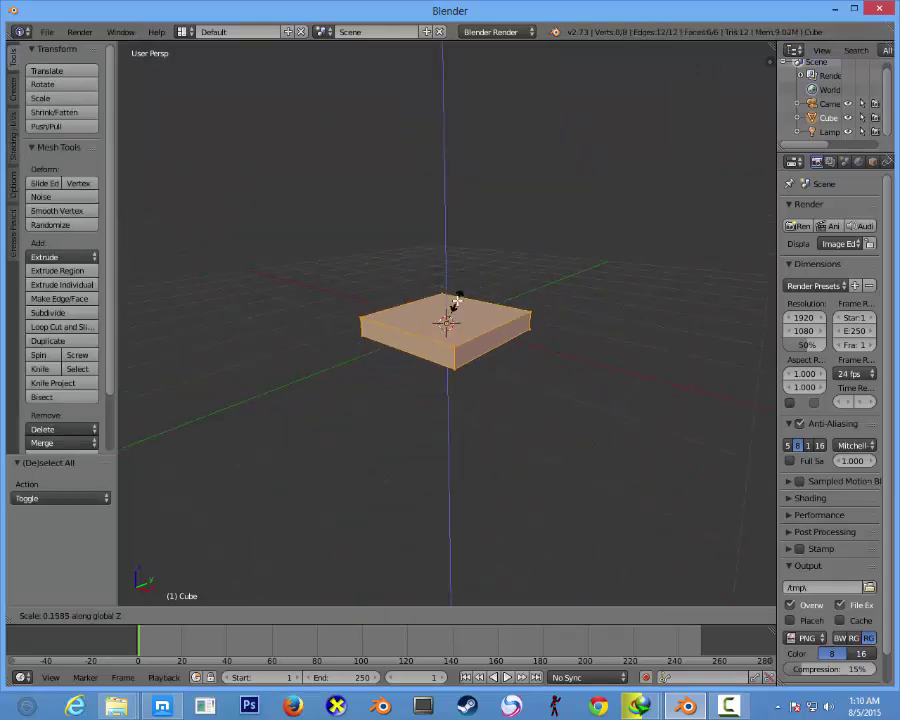
click(455, 316)
- Delete the slab's vertical side edges, leaving two square planes
scroll(446, 394, up, 4)
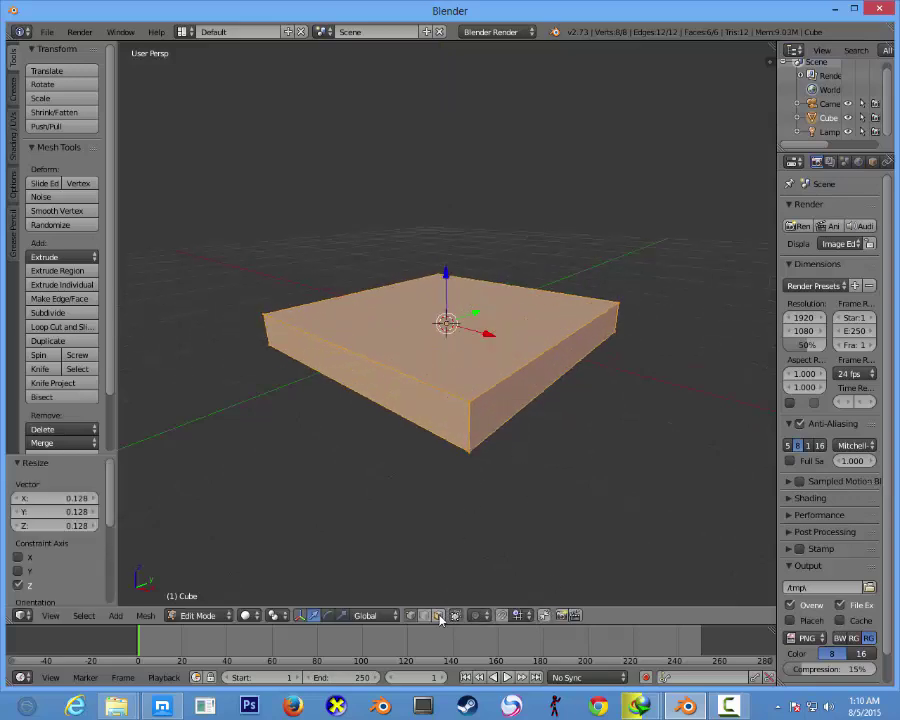
ctrl+alt+right_click(467, 415)
key(x)
click(466, 436)
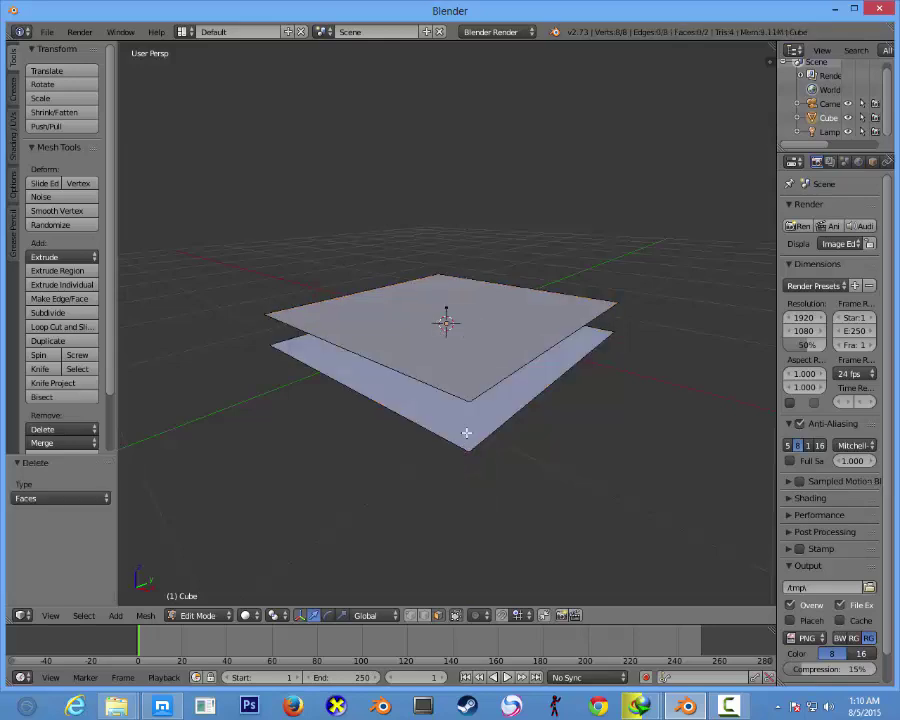
- Scale the two planes closer together along Z, then switch to the web browser
key(a)
key(s)
key(z)
click(472, 256)
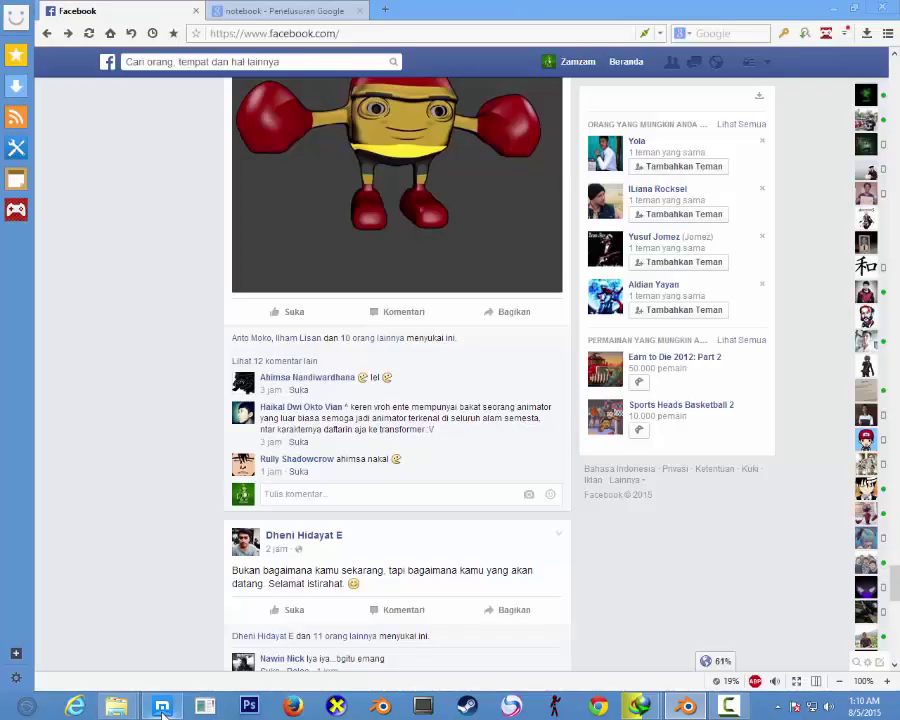
- Browse the Google Images notebook results and preview the lined spiral-bound notebook photo
click(314, 6)
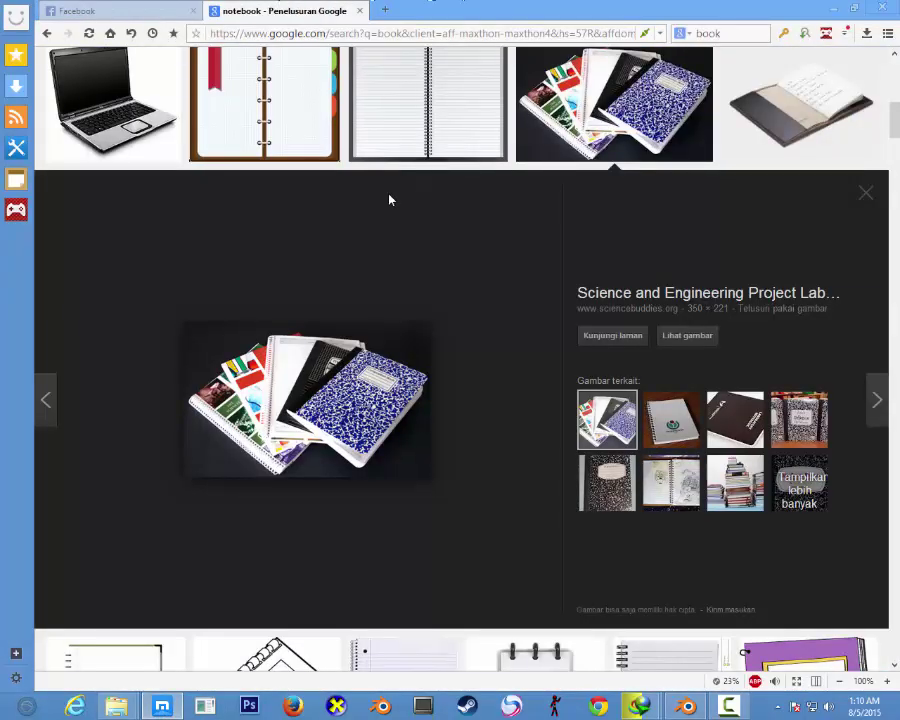
scroll(390, 200, up, 4)
click(633, 367)
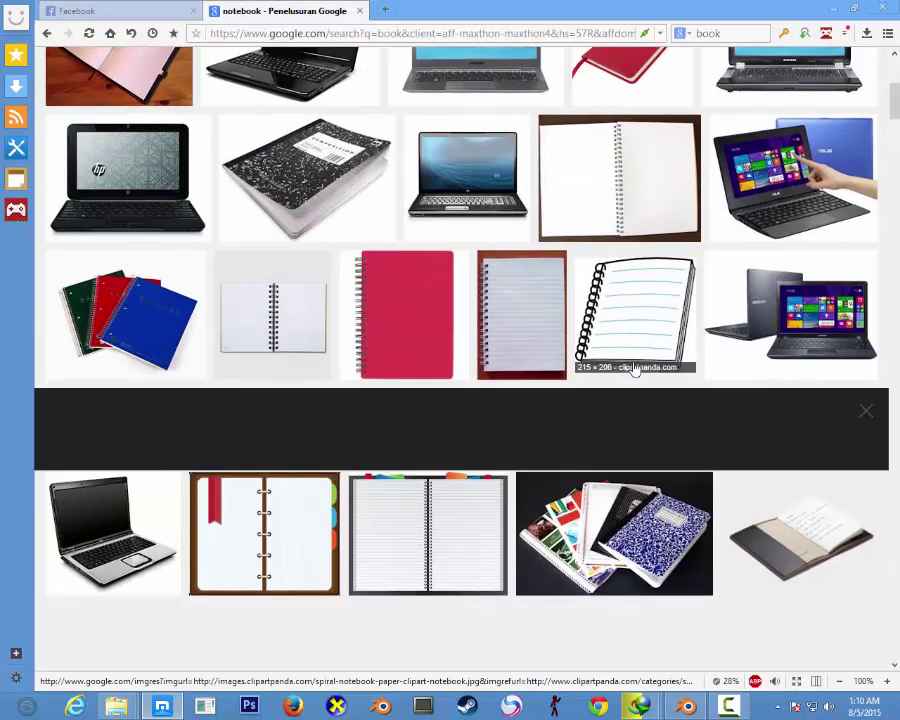
click(501, 117)
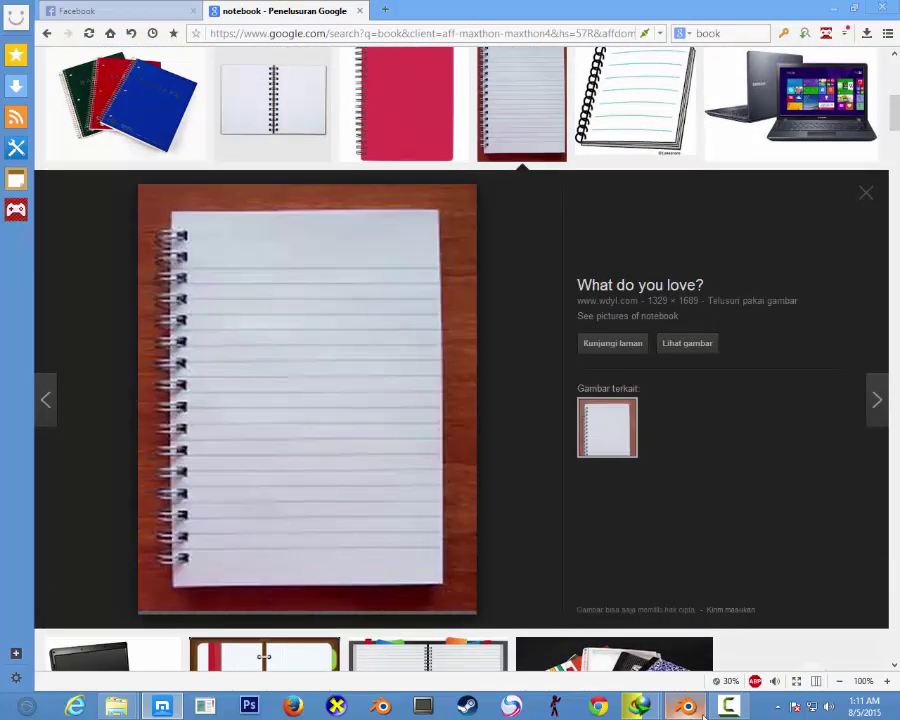
- Back in Blender, widen the planes along X into a rectangular cover
mouse_move(686, 706)
click(652, 676)
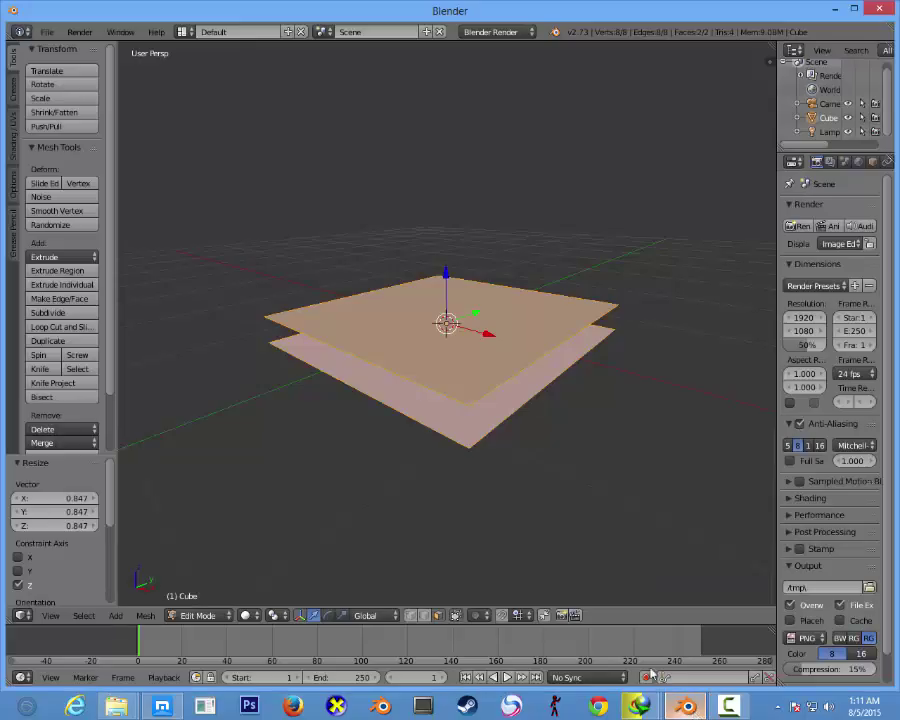
middle_drag(524, 360, 576, 470)
key(s)
key(x)
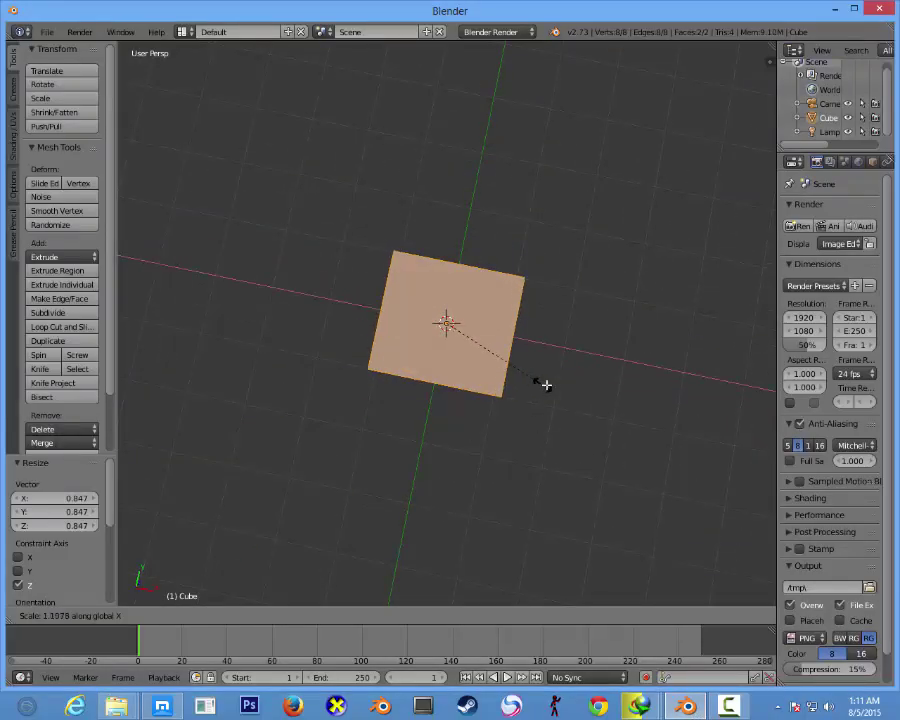
click(570, 389)
key(Tab)
- Scale the planes along Z to bring the two covers closer together
mouse_move(570, 389)
middle_down()
mouse_move(456, 258)
mouse_move(463, 214)
middle_up()
key(Tab)
key(a)
key(a)
key(s)
key(z)
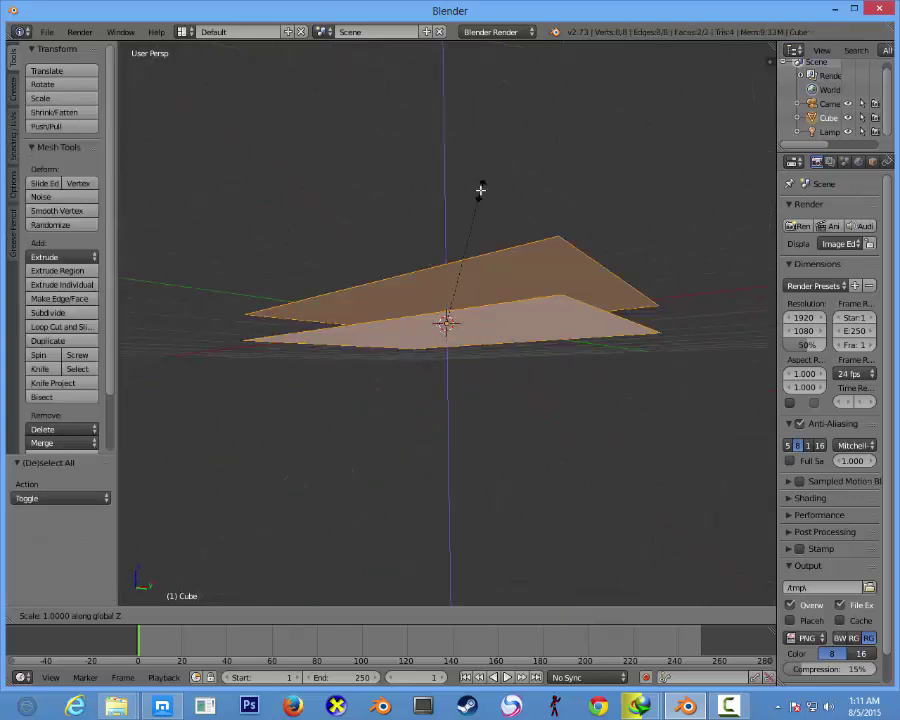
click(476, 300)
key(Tab)
- Switch to orthographic top view and add a new cube mesh
middle_drag(476, 301, 476, 374)
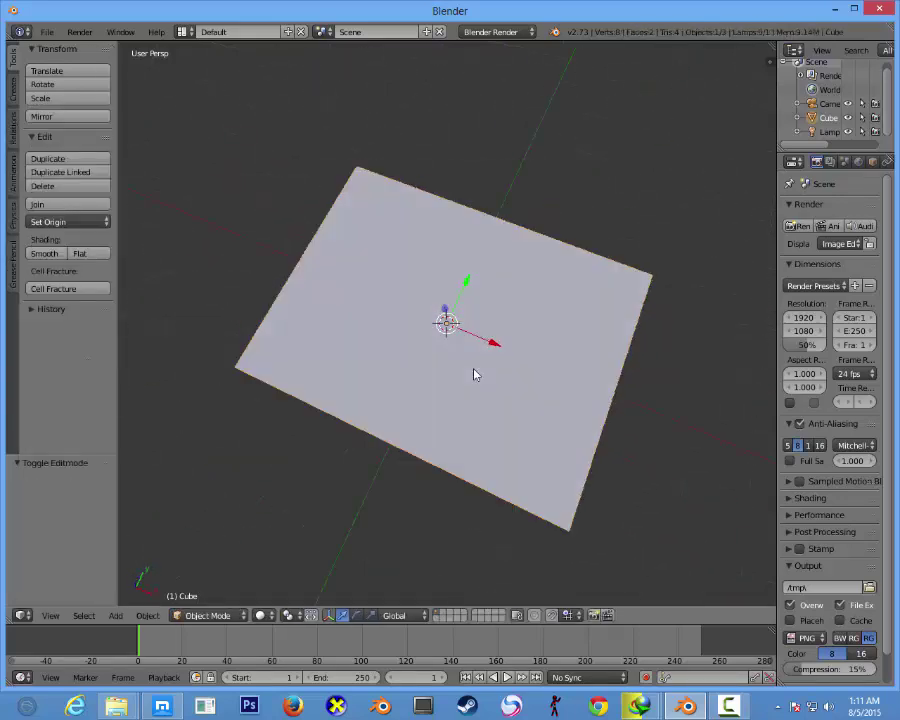
key(KP_7)
key(KP_5)
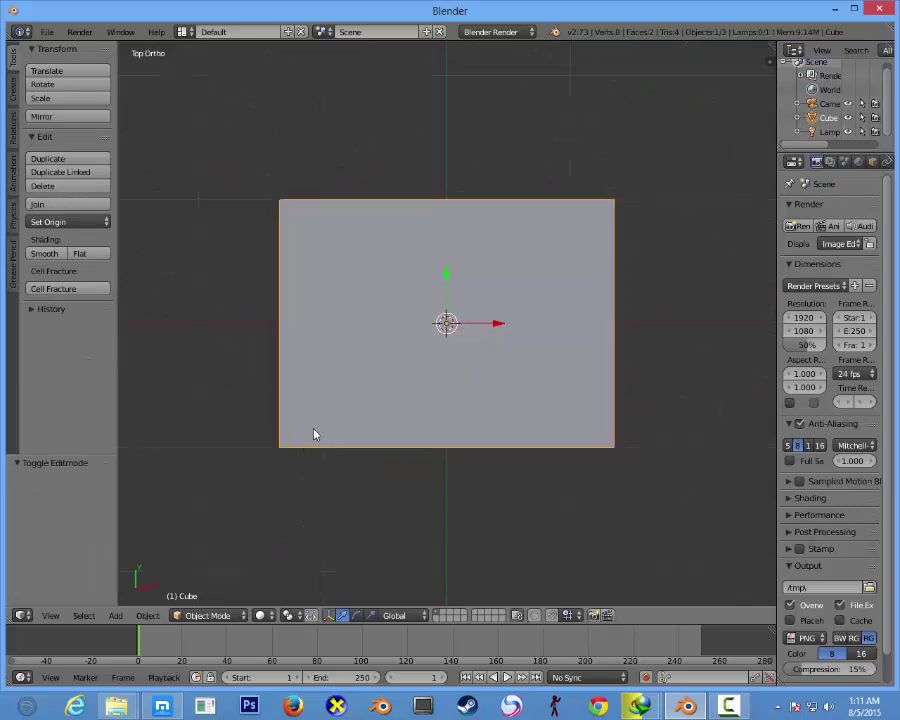
key(shift+a)
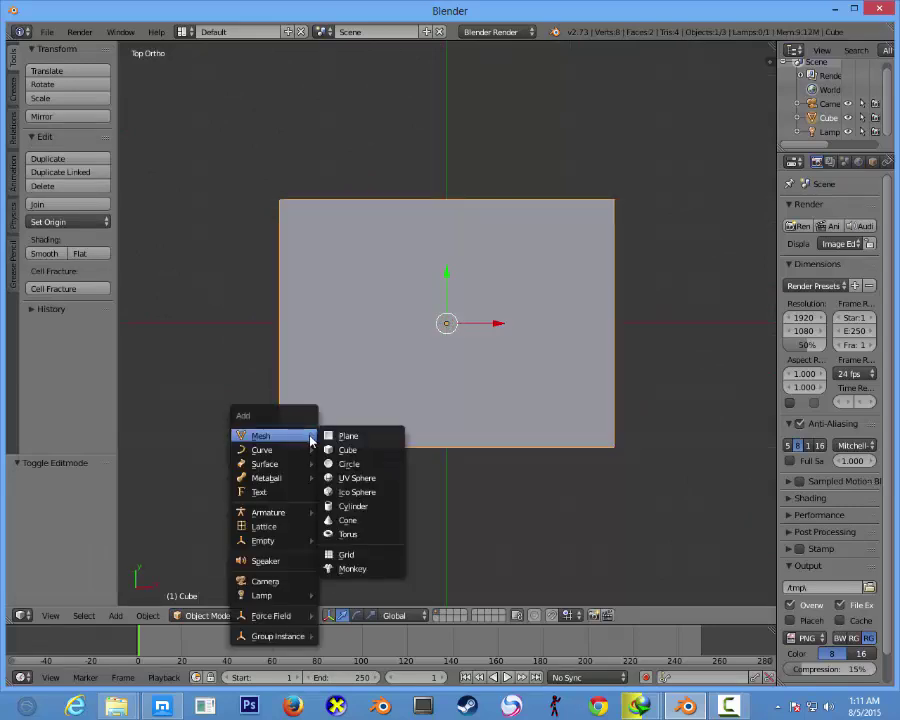
click(340, 444)
- Shrink the new cube down to a small block
middle_drag(334, 444, 397, 200)
key(Tab)
key(s)
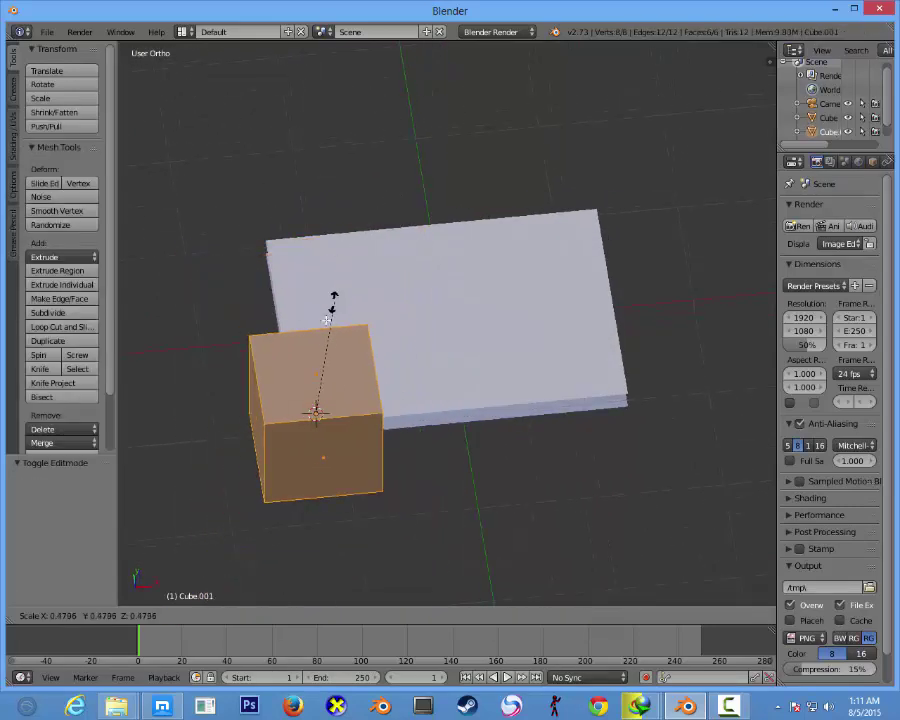
click(300, 410)
mouse_move(300, 410)
middle_down()
mouse_move(340, 310)
mouse_move(490, 171)
middle_up()
scroll(490, 171, up, 3)
scroll(490, 171, up, 4)
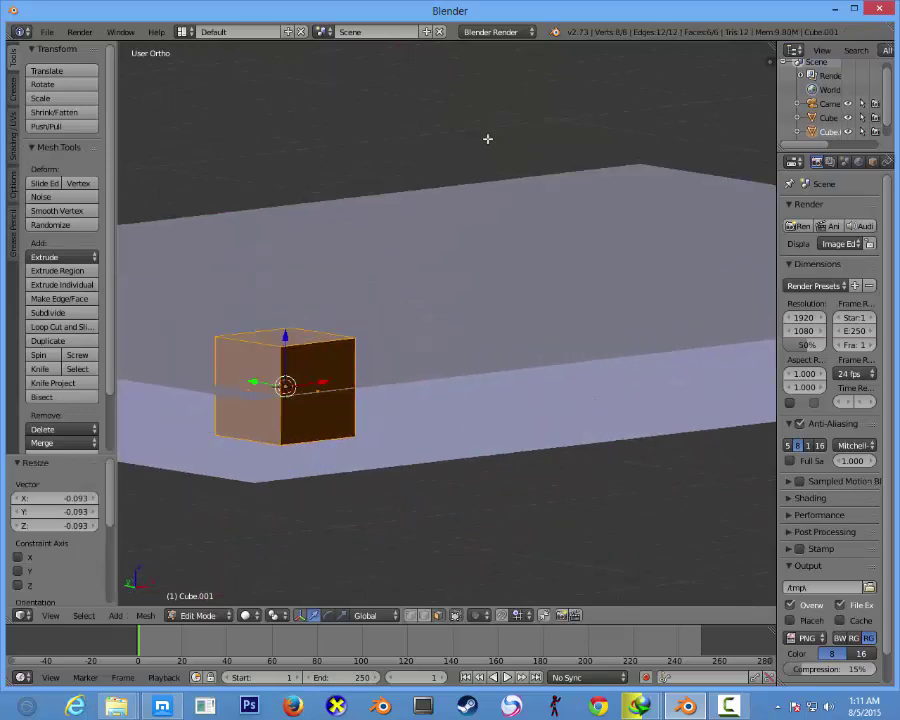
key(s)
click(380, 274)
- Recalculate the block's normals and lower one face along Z to make it tall
key(ctrl+n)
key(z)
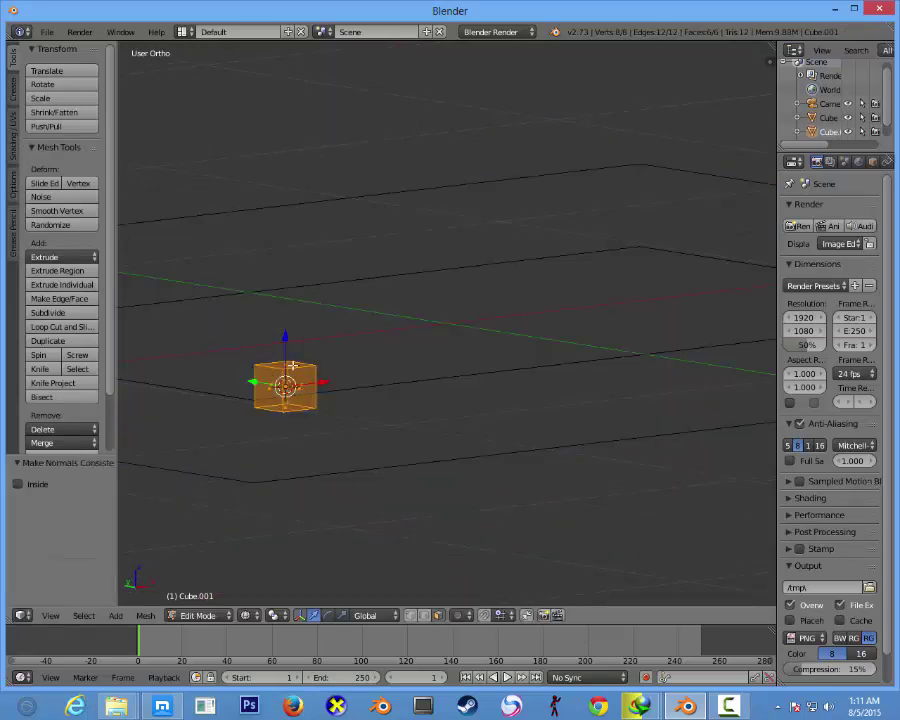
key(z)
right_click(290, 410)
key(g)
key(z)
click(288, 440)
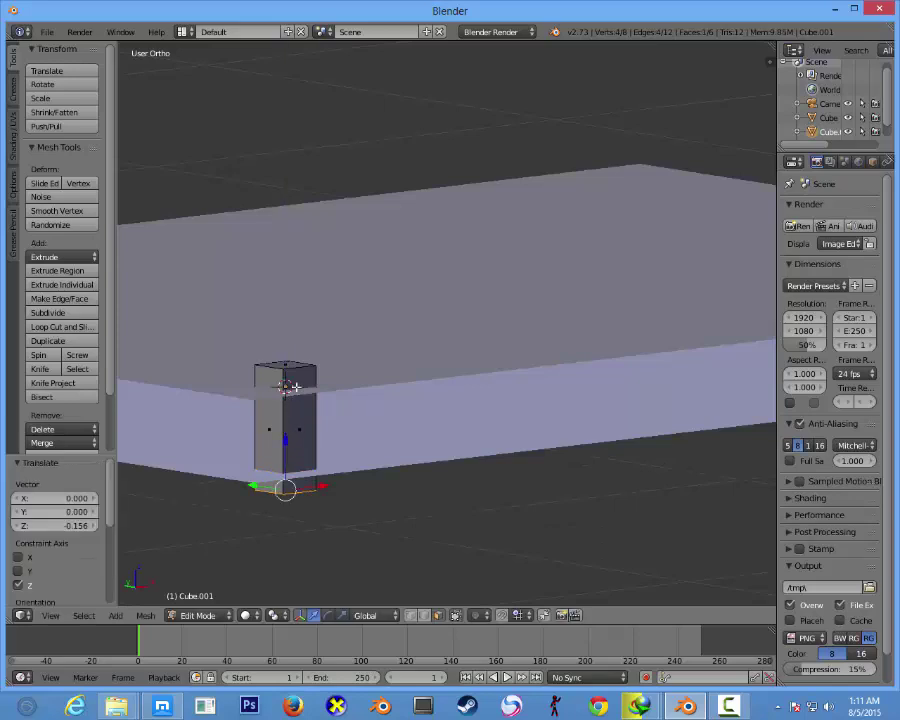
key(KP_Decimal)
key(a)
scroll(476, 392, down, 5)
key(Tab)
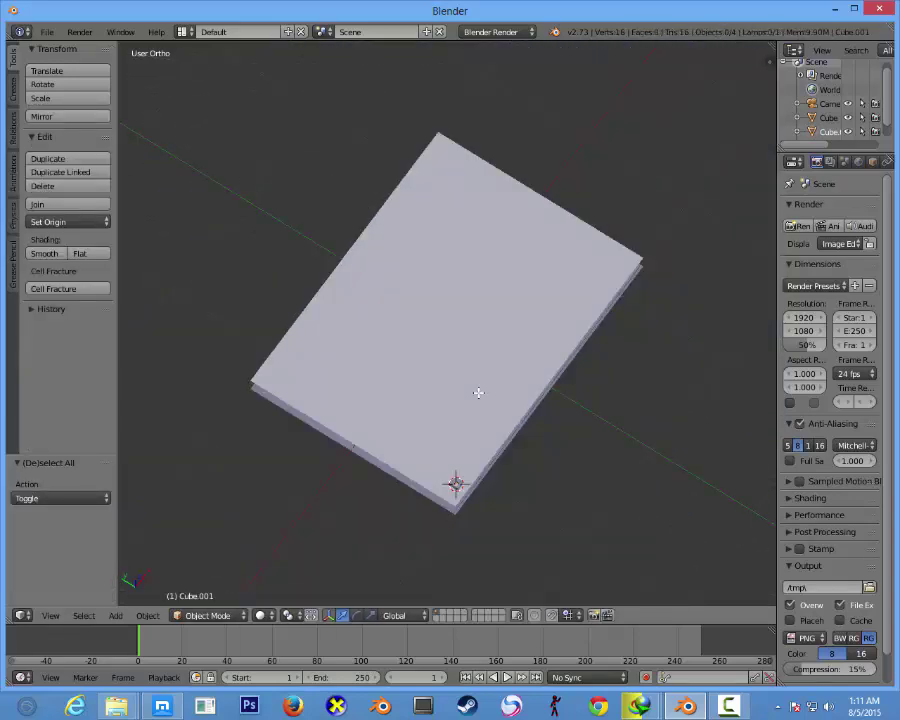
key(KP_7)
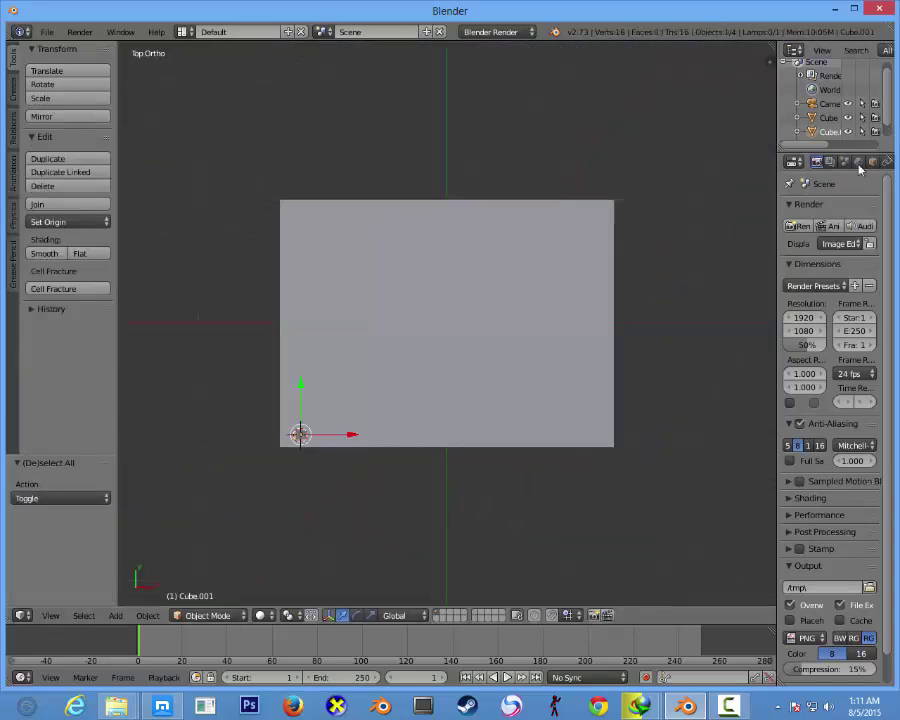
- Add an Array modifier to Cube.001 with count 16 and relative offset 2
scroll(862, 173, down, 1)
click(877, 162)
click(835, 208)
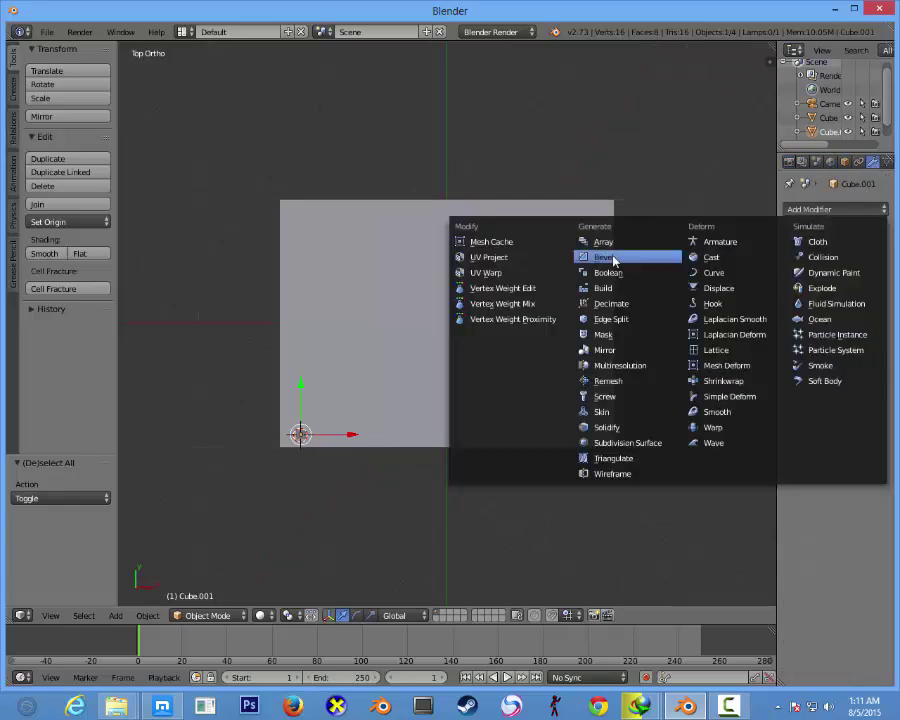
click(625, 259)
click(880, 231)
click(844, 209)
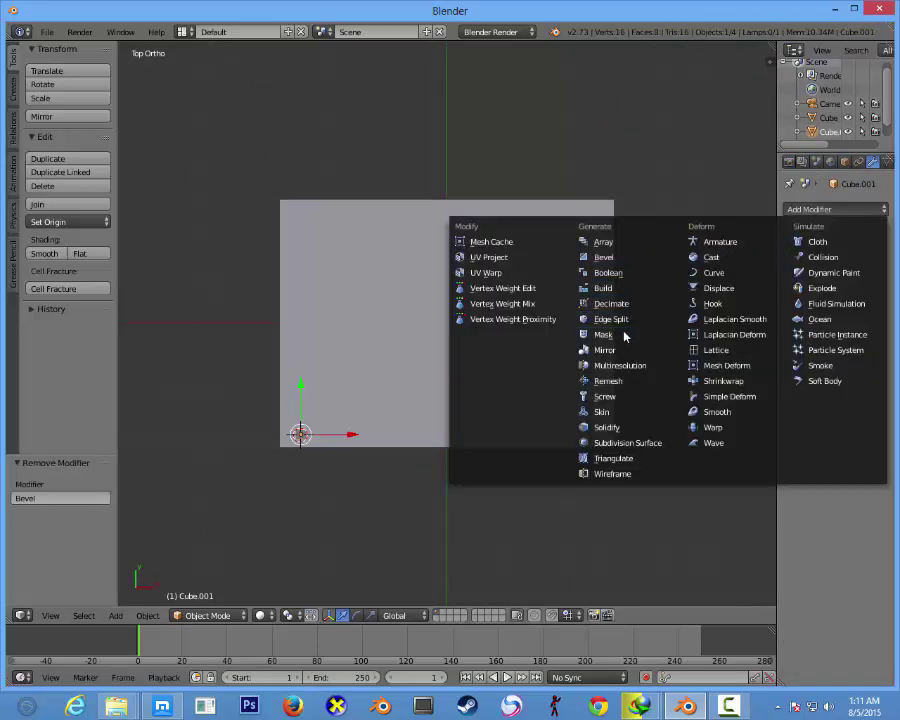
click(602, 242)
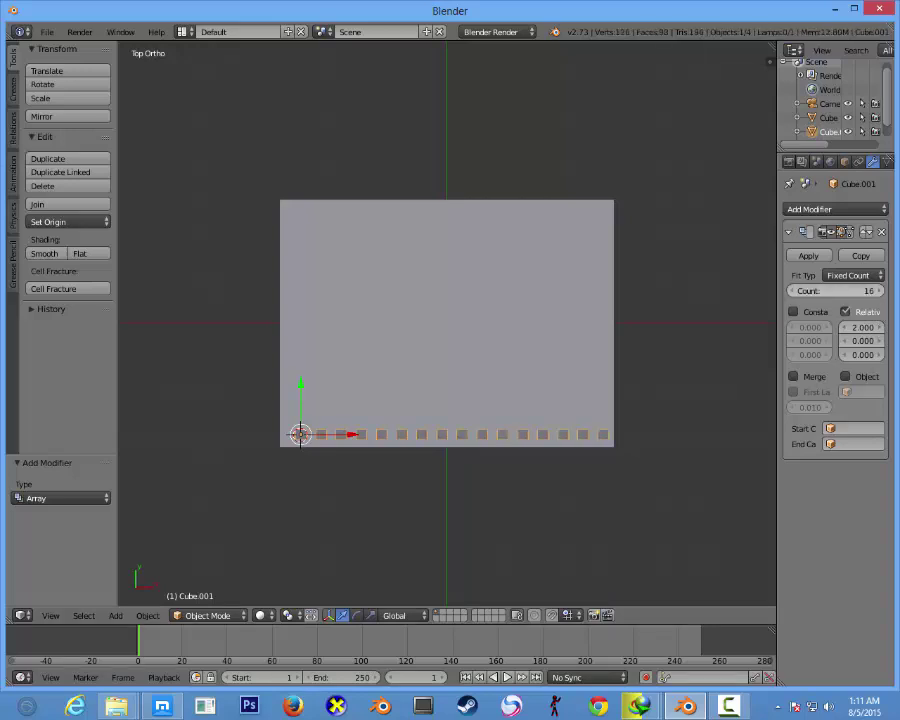
- Nudge the block row slightly left and select the notebook cover
drag(346, 437, 340, 437)
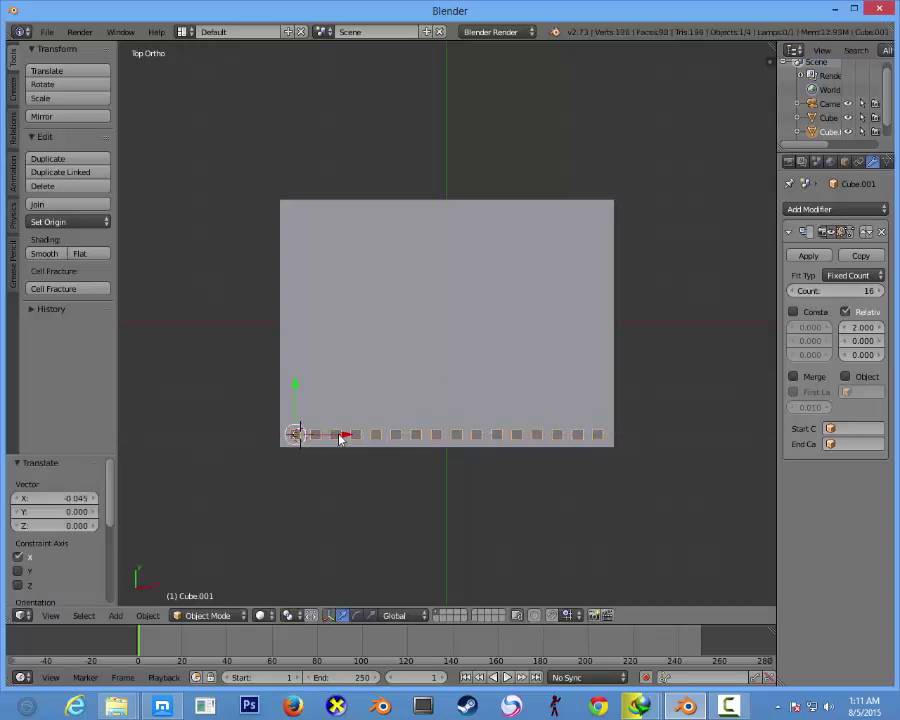
right_click(479, 353)
click(816, 209)
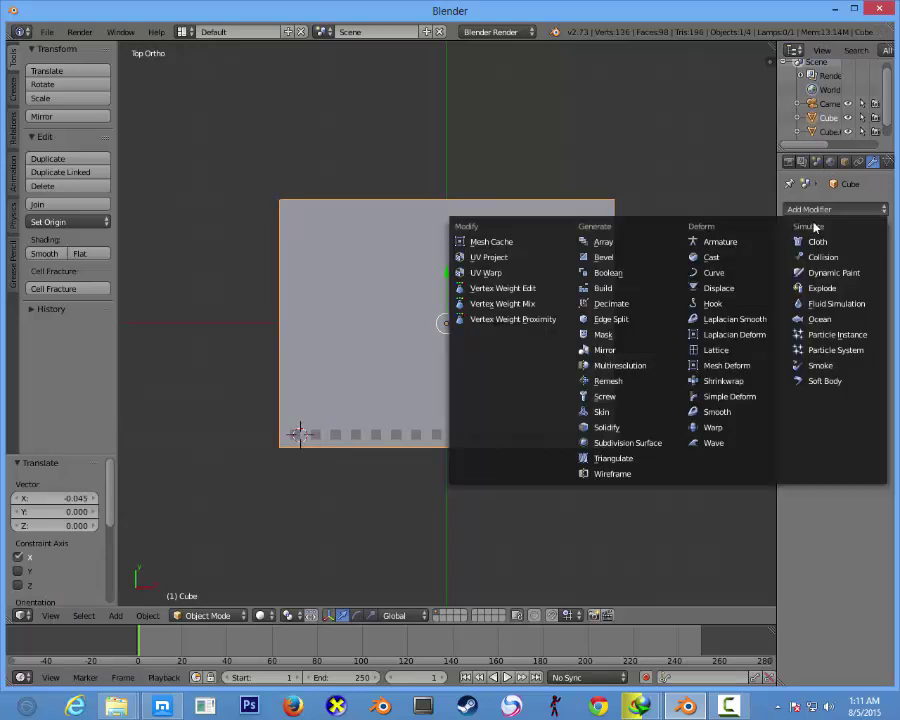
- Give the cover a Boolean modifier set to Difference with Cube.001 as the cutter
click(627, 258)
click(879, 232)
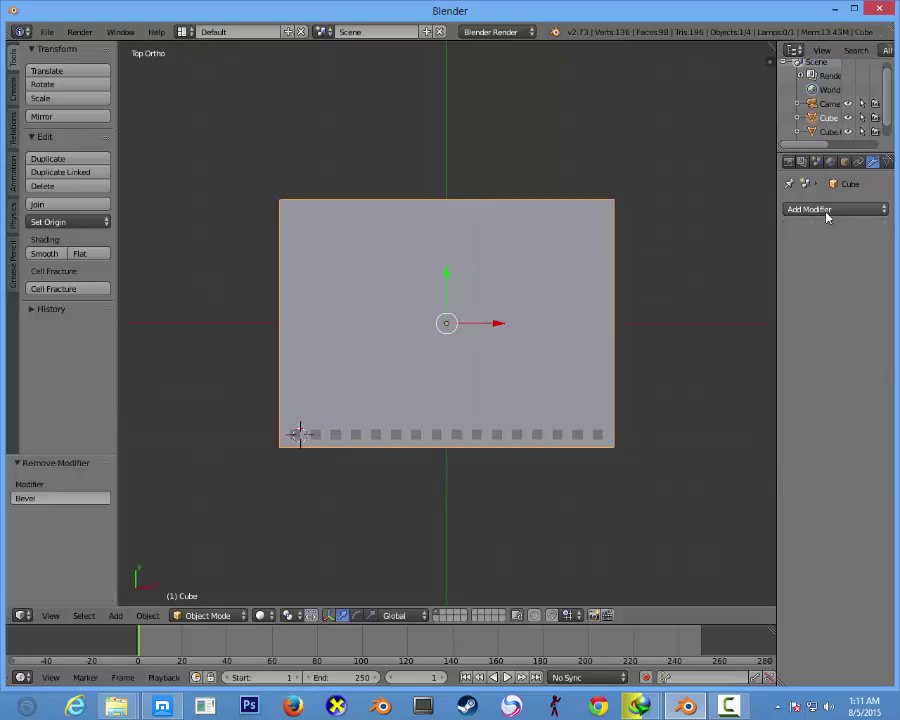
click(826, 210)
click(616, 305)
click(812, 293)
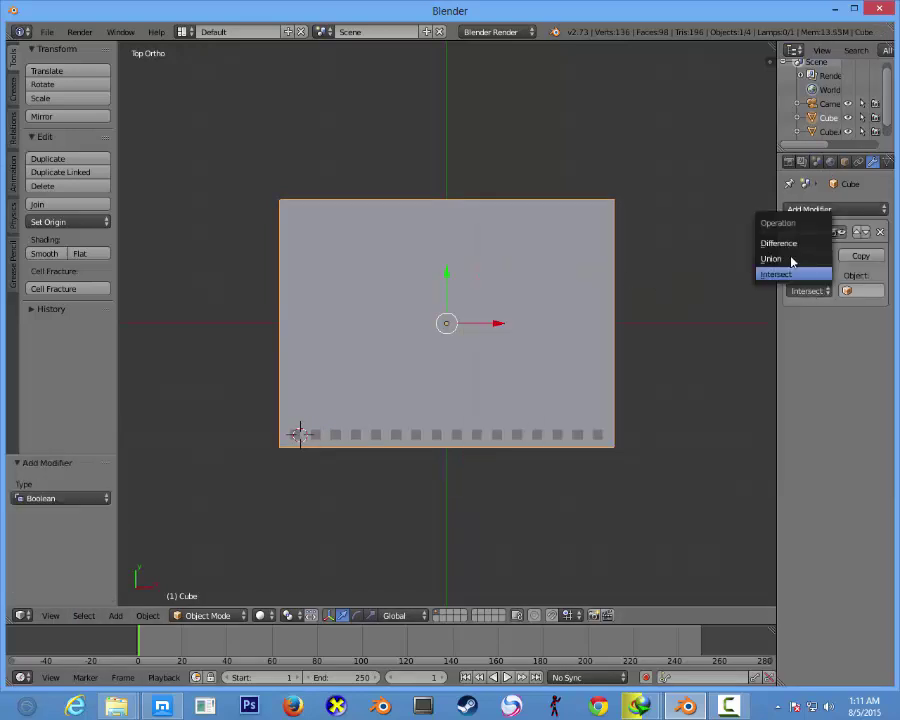
click(785, 241)
click(862, 291)
click(785, 306)
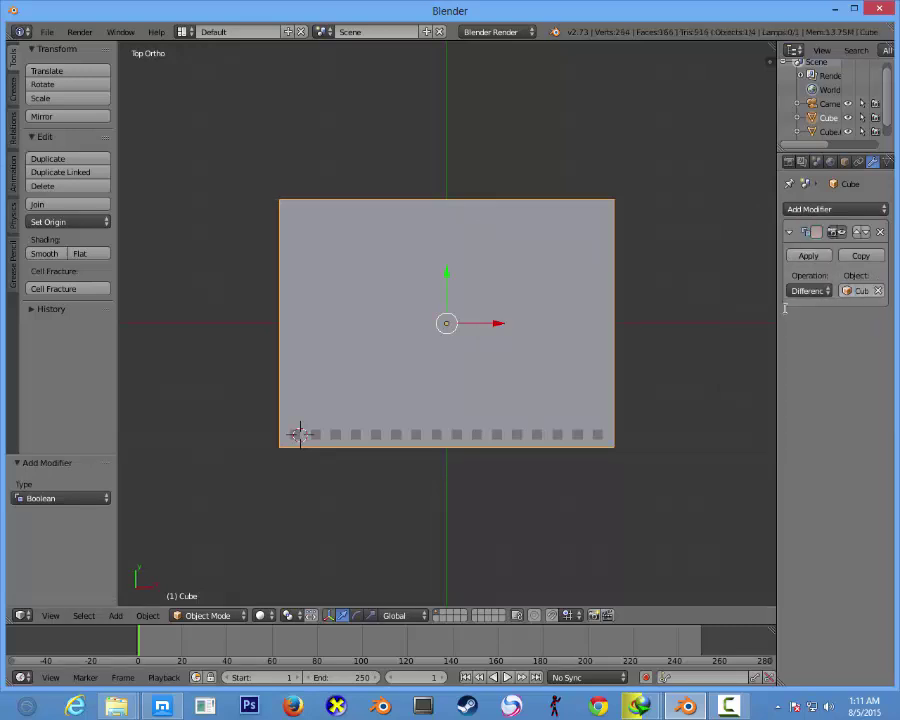
- Move the row of small cubes to another layer to reveal the perforated plate
right_click(494, 436)
shift+middle_drag(501, 434, 500, 252)
scroll(501, 254, up, 2)
key(m)
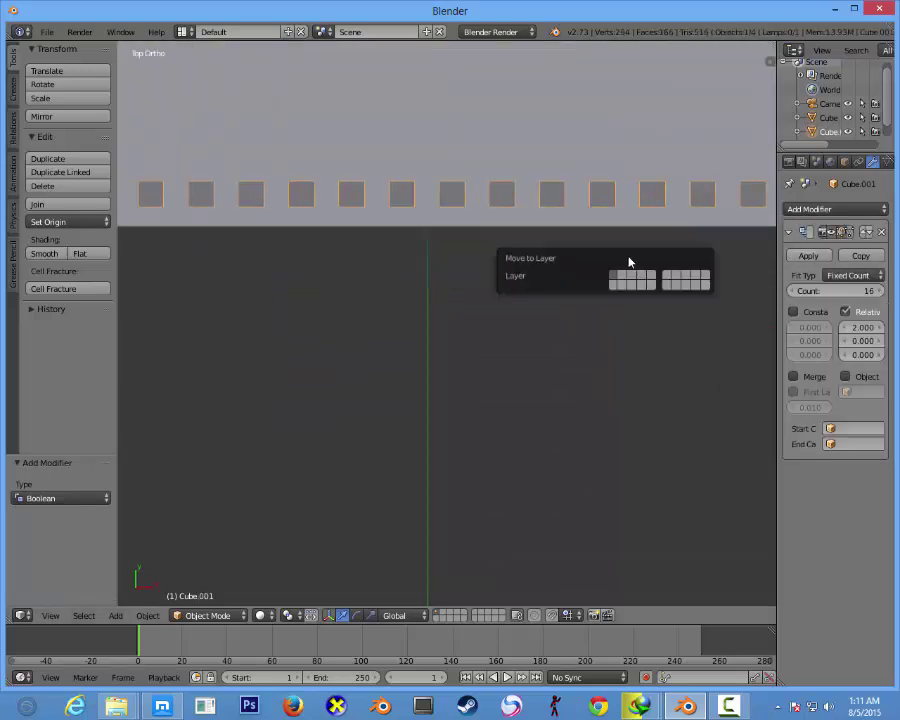
click(622, 276)
scroll(490, 184, down, 3)
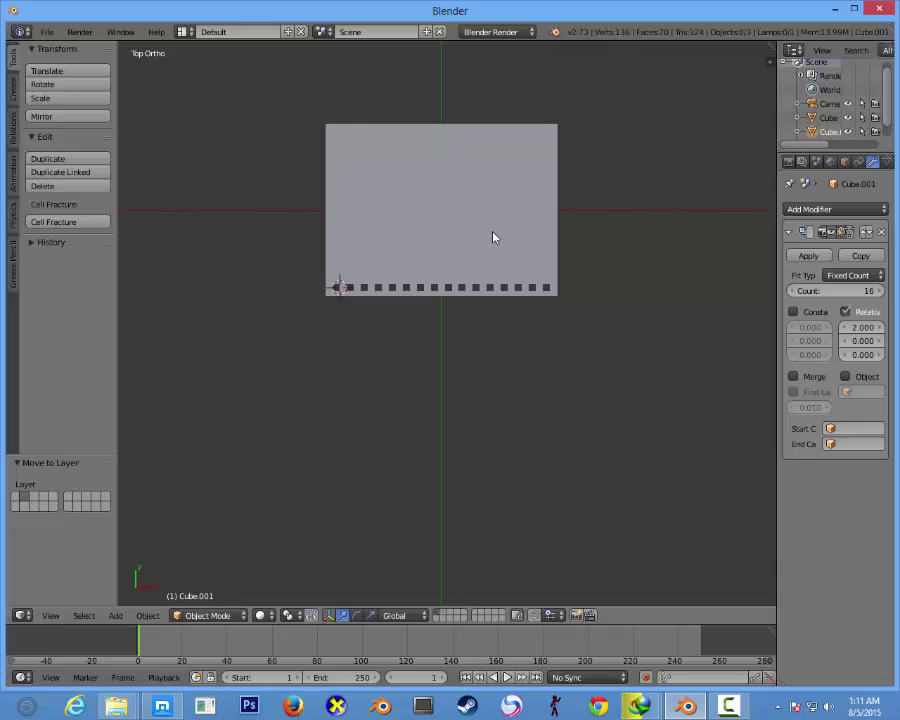
mouse_move(492, 237)
middle_down()
mouse_move(356, 197)
mouse_move(388, 120)
mouse_move(480, 195)
middle_up()
scroll(414, 139, up, 2)
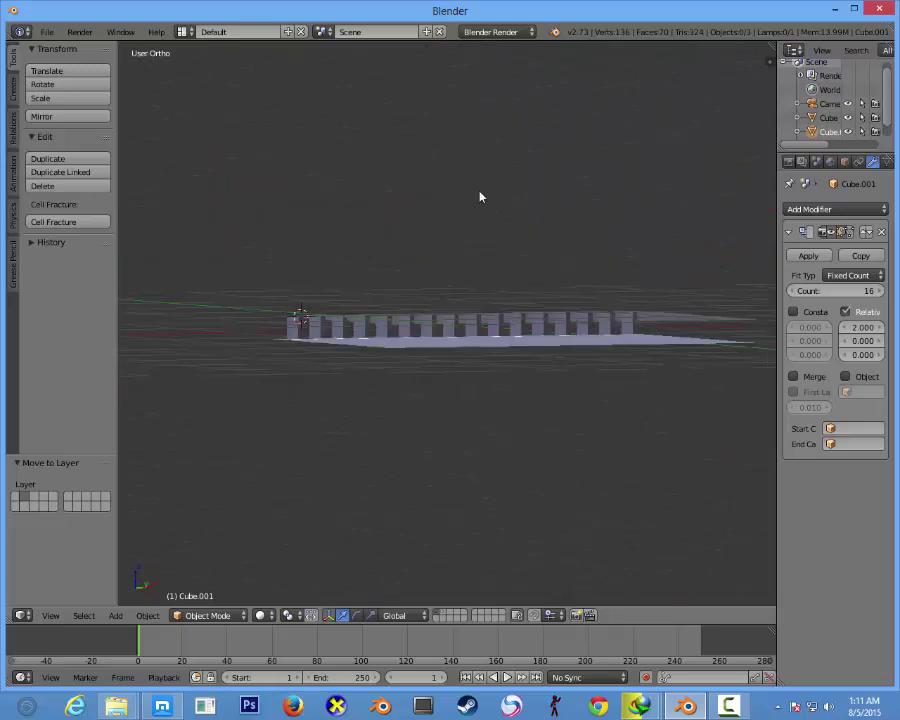
scroll(701, 280, up, 3)
- Compare Union and Intersect, return to Difference, and apply the Boolean modifier
right_click(703, 298)
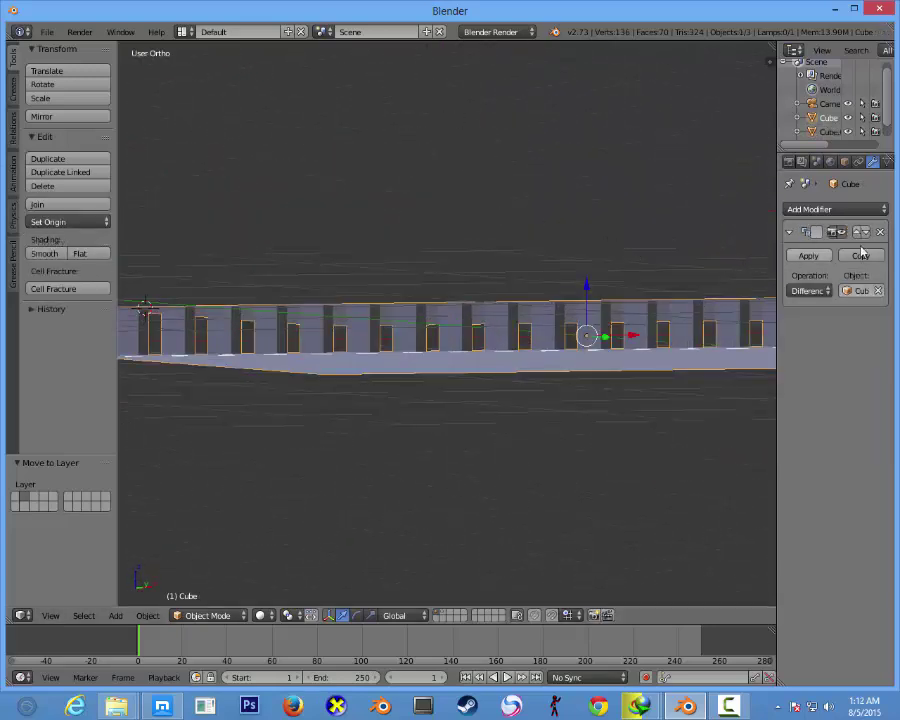
click(812, 291)
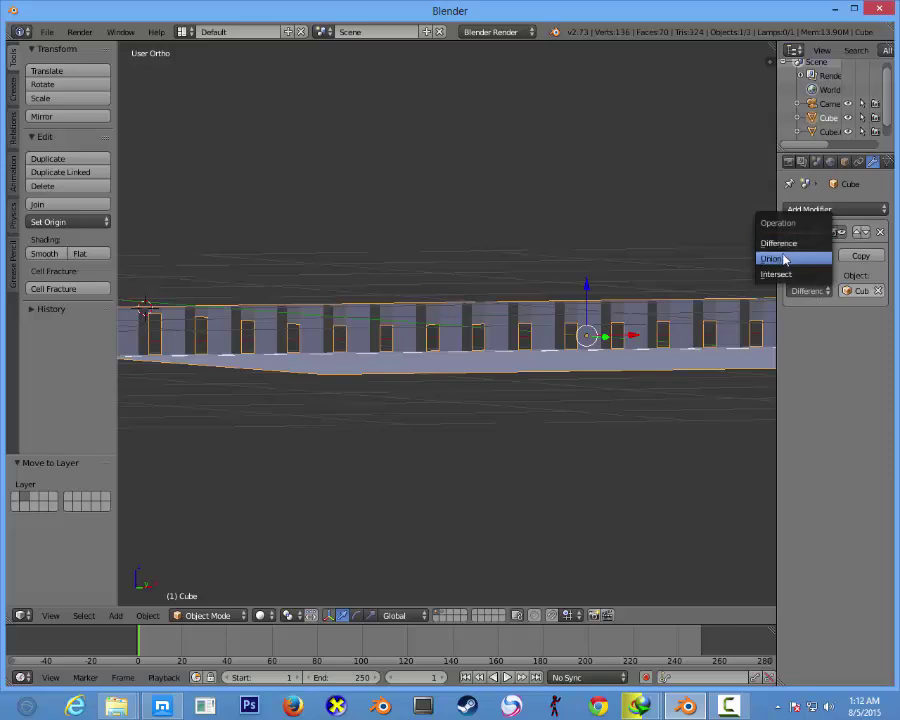
click(785, 260)
click(809, 291)
click(776, 274)
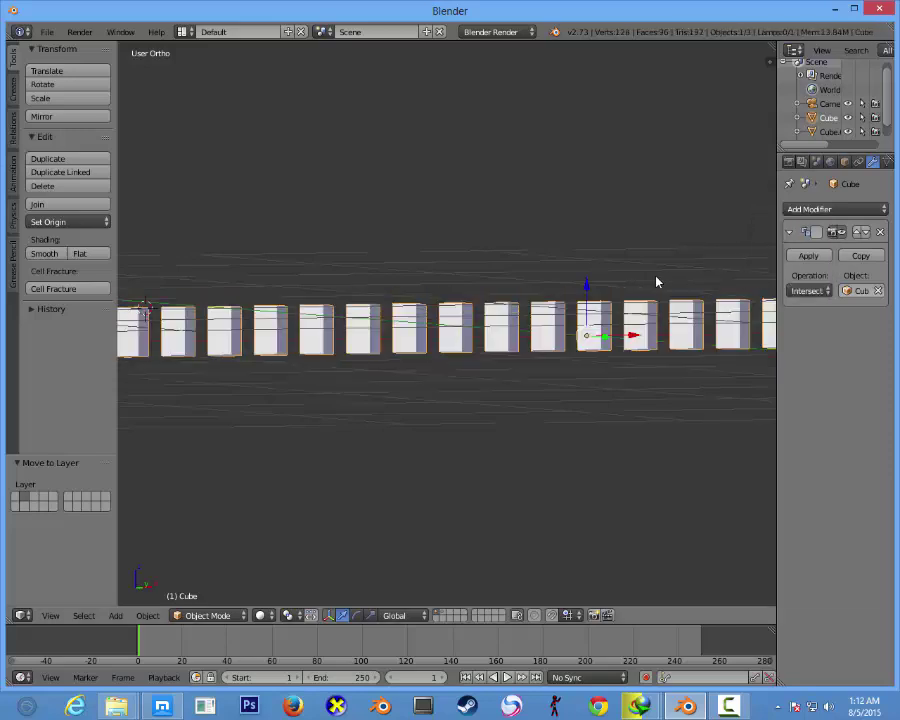
scroll(657, 282, down, 3)
click(809, 291)
click(777, 241)
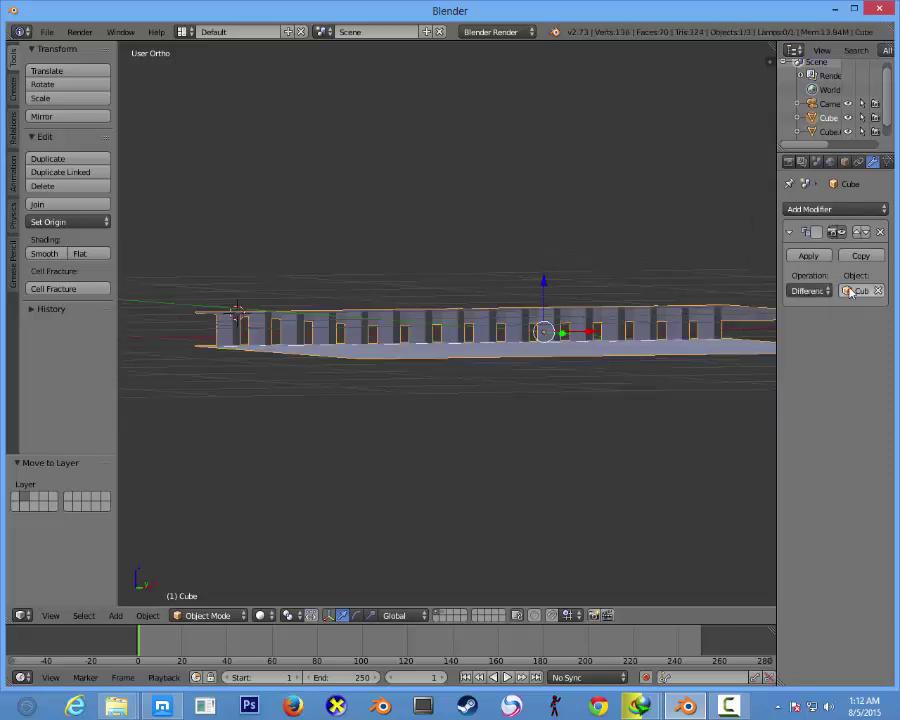
click(829, 260)
scroll(719, 287, up, 2)
- In front view, box-select the band of faces across the plate and delete them
key(Tab)
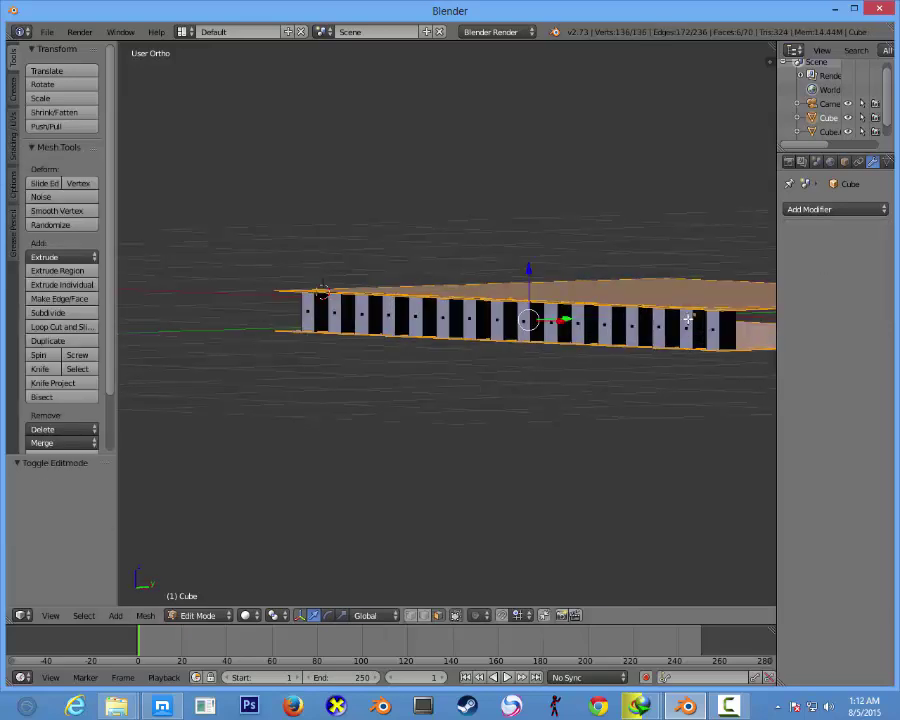
scroll(334, 318, up, 1)
key(KP_1)
key(a)
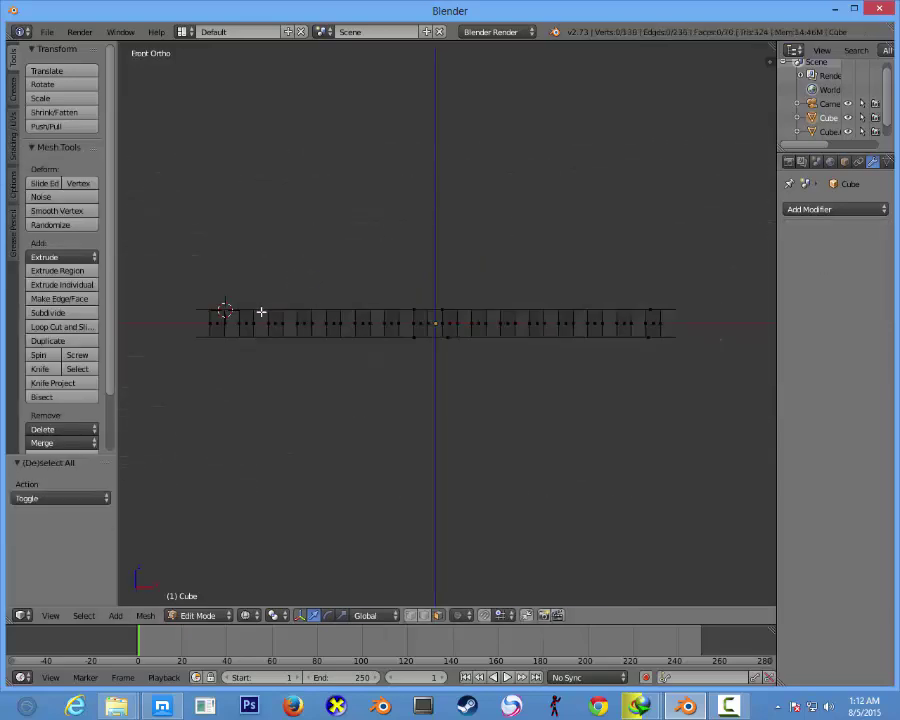
key(b)
drag(216, 314, 720, 329)
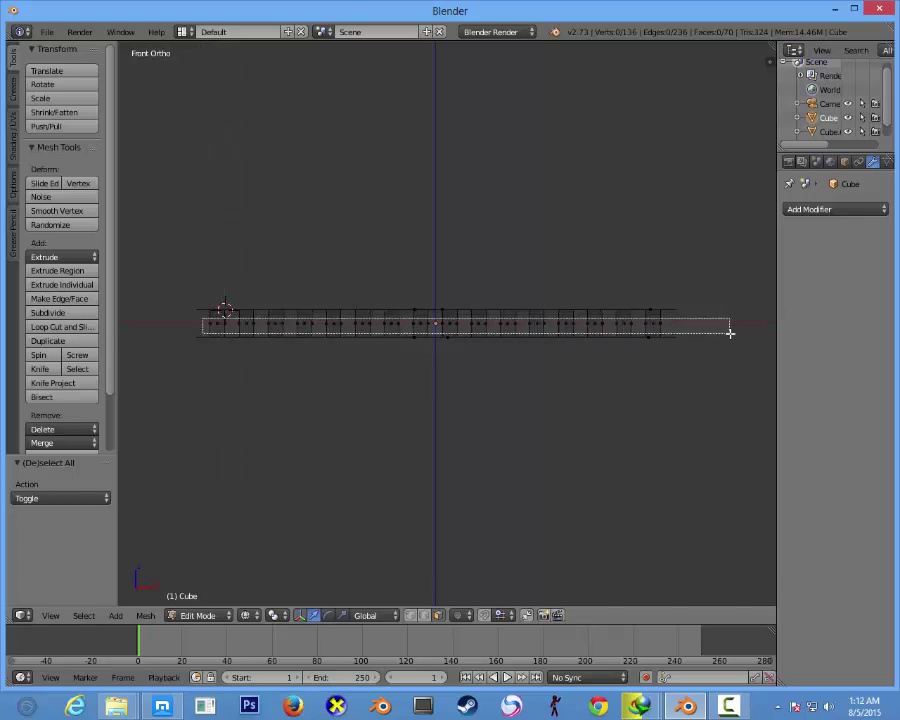
key(x)
click(715, 325)
mouse_move(715, 325)
middle_down()
mouse_move(622, 362)
mouse_move(602, 355)
mouse_move(552, 380)
mouse_move(444, 344)
mouse_move(439, 303)
mouse_move(462, 291)
middle_up()
key(Tab)
- Add a Solidify modifier with 0.010 thickness to the plate
click(836, 209)
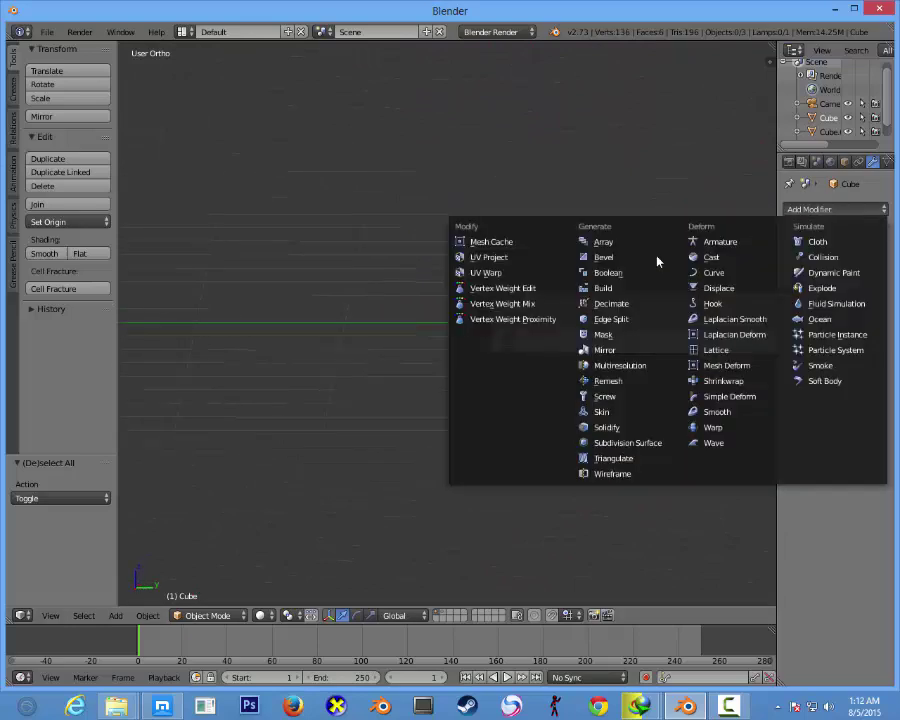
key(Escape)
right_click(528, 282)
click(836, 209)
click(641, 424)
middle_drag(636, 424, 648, 326)
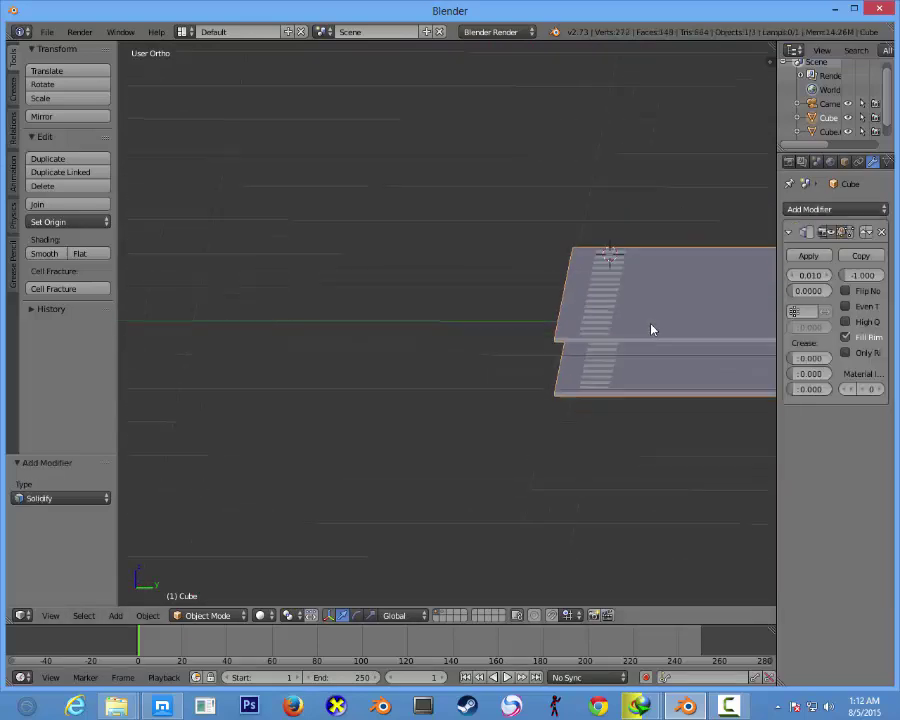
- Scale the plate's mesh to 0.320 along Z
key(Tab)
key(a)
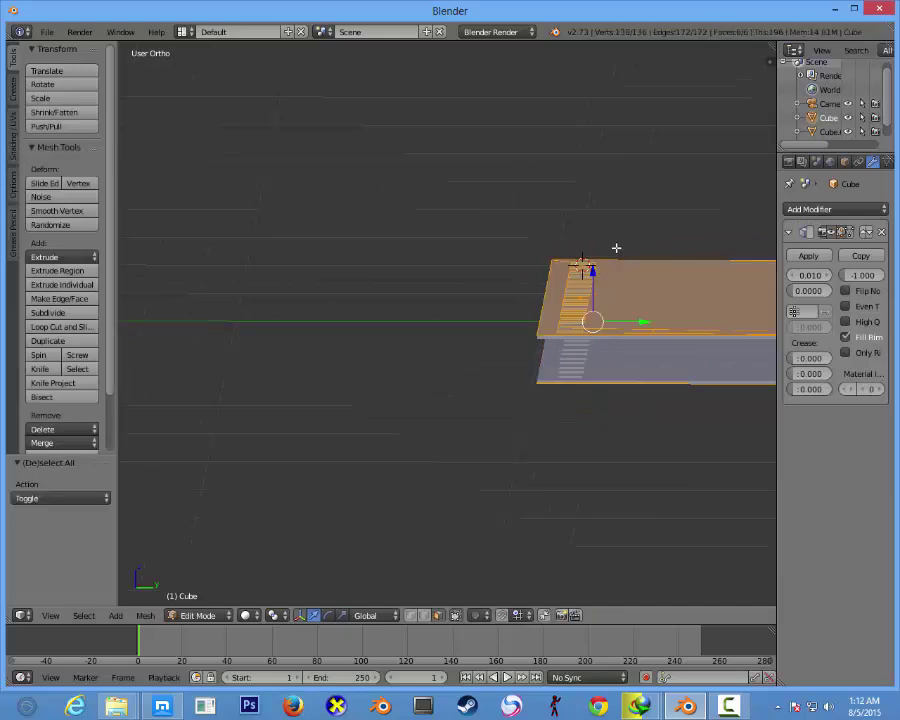
key(s)
key(z)
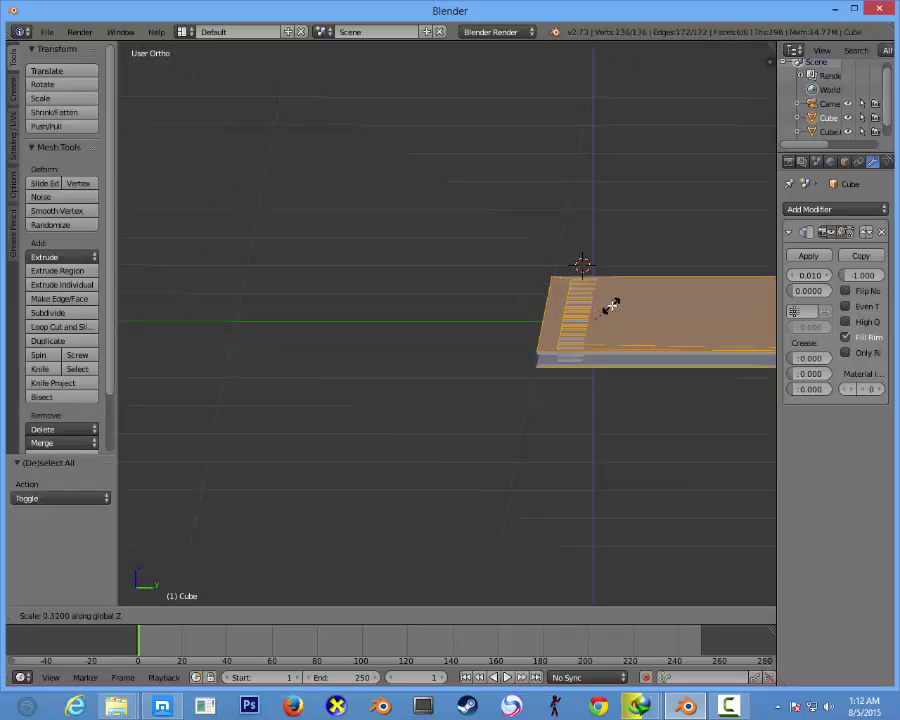
click(613, 306)
key(Tab)
middle_drag(613, 303, 669, 314)
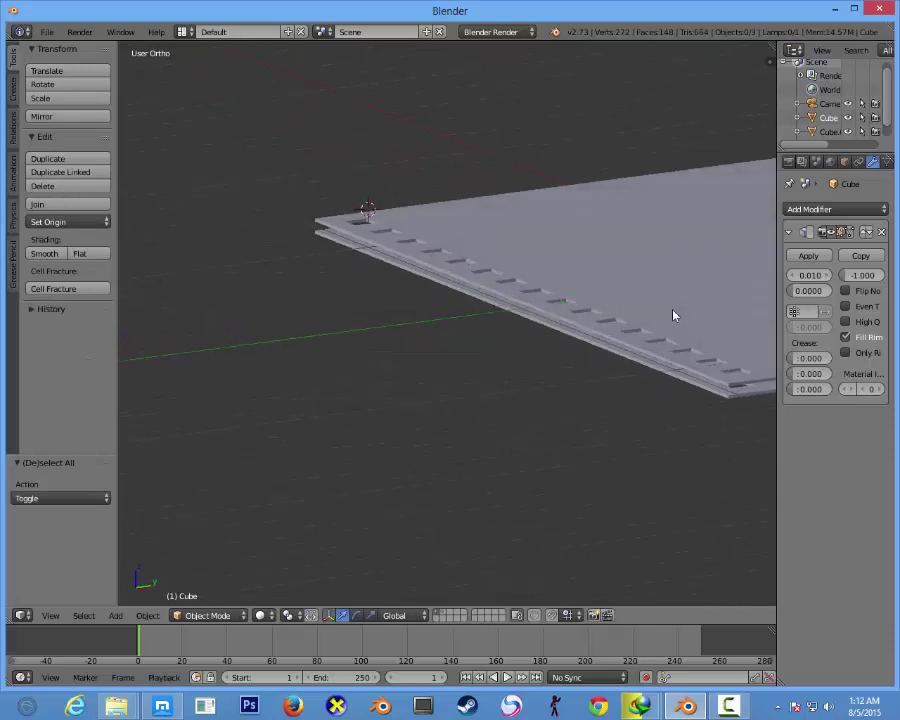
- Scale the plate's mesh along Z again to a larger height
key(Tab)
key(a)
scroll(633, 211, down, 3)
key(s)
key(z)
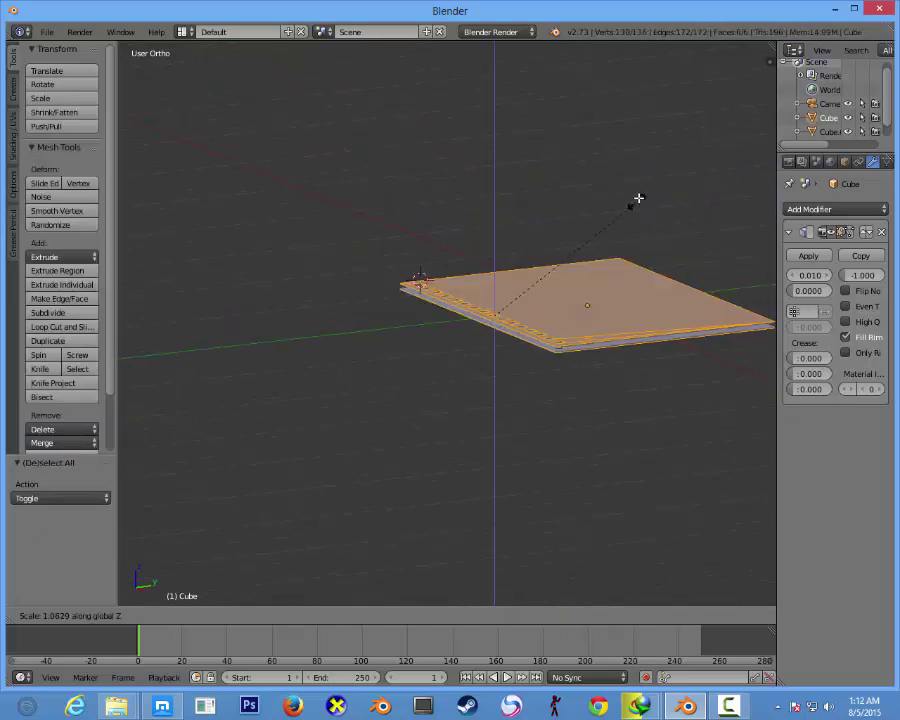
click(669, 577)
key(Tab)
scroll(502, 294, up, 2)
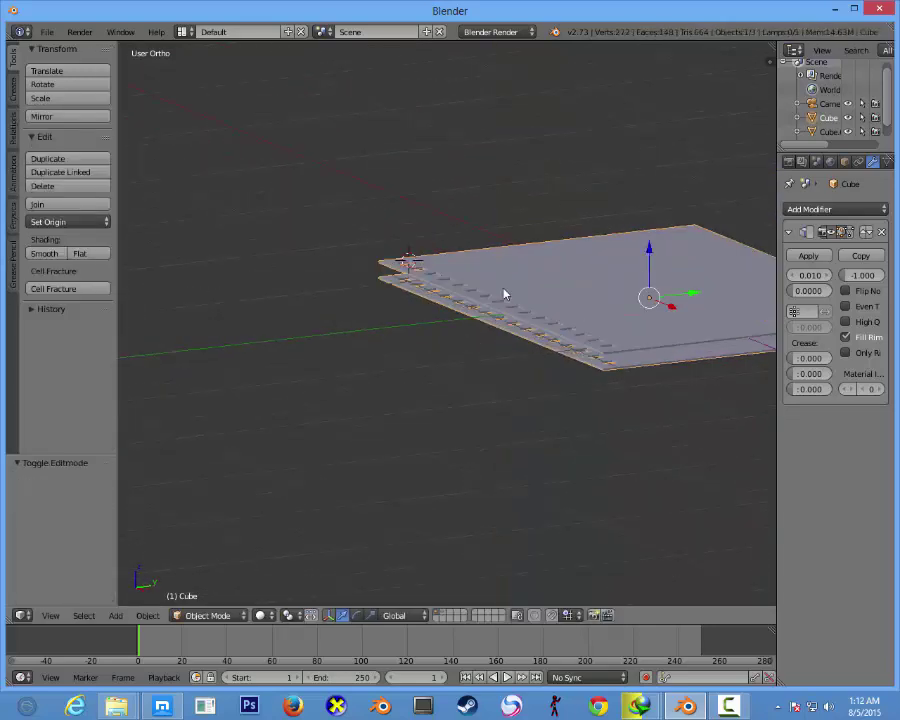
scroll(505, 293, up, 1)
- Switch to top view and zoom in on the plate's lower-left edge
middle_drag(505, 293, 502, 346)
key(KP_7)
scroll(492, 344, up, 3)
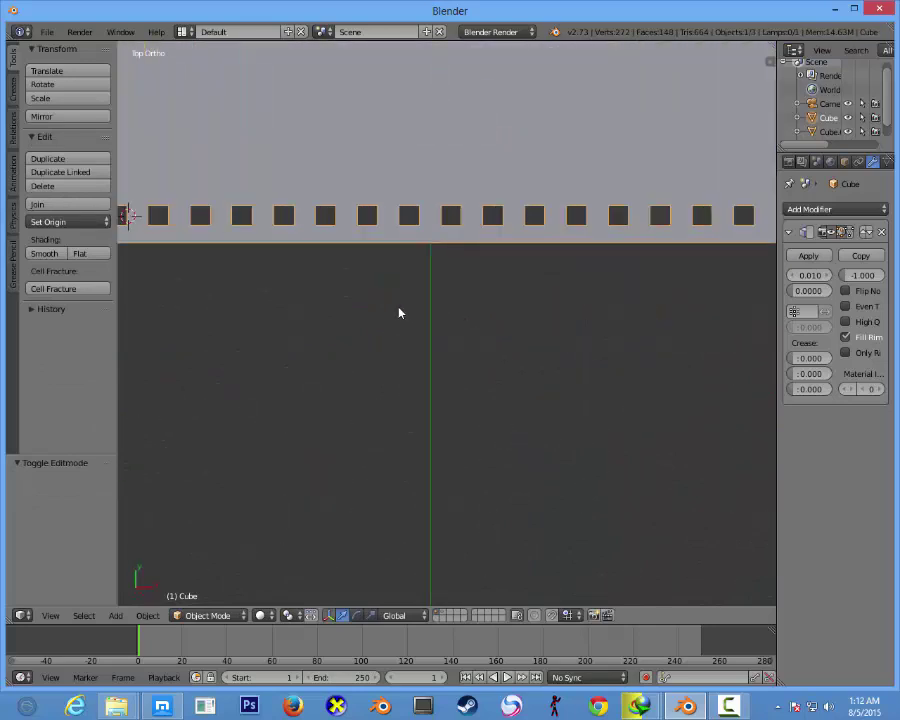
shift+middle_drag(398, 311, 628, 412)
scroll(503, 381, up, 3)
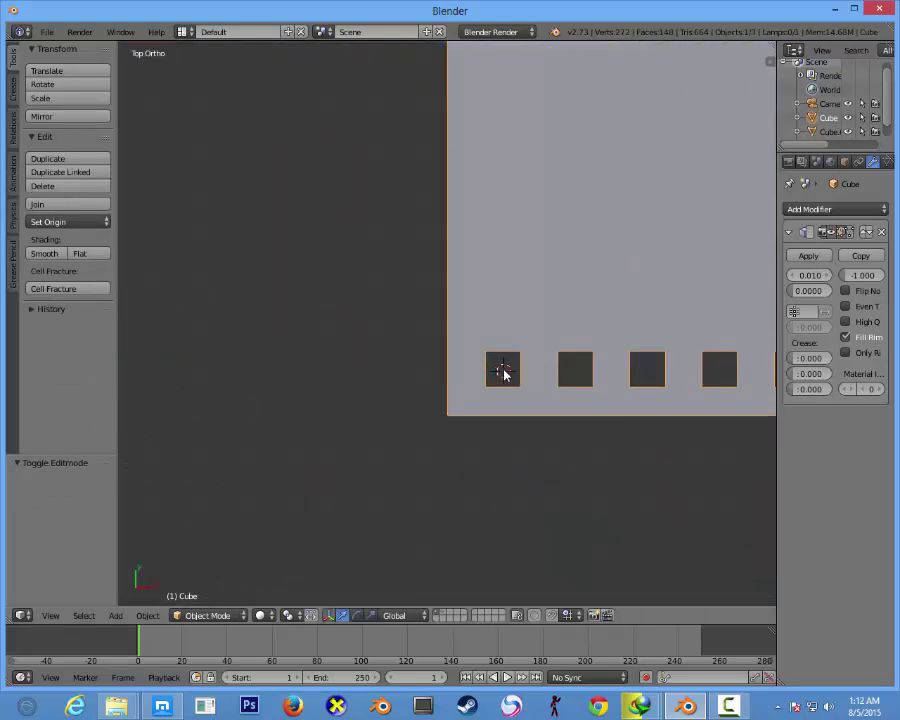
- Add a trial circle mesh, turn it 90° about Y and shrink it to about 0.139
key(shift+a)
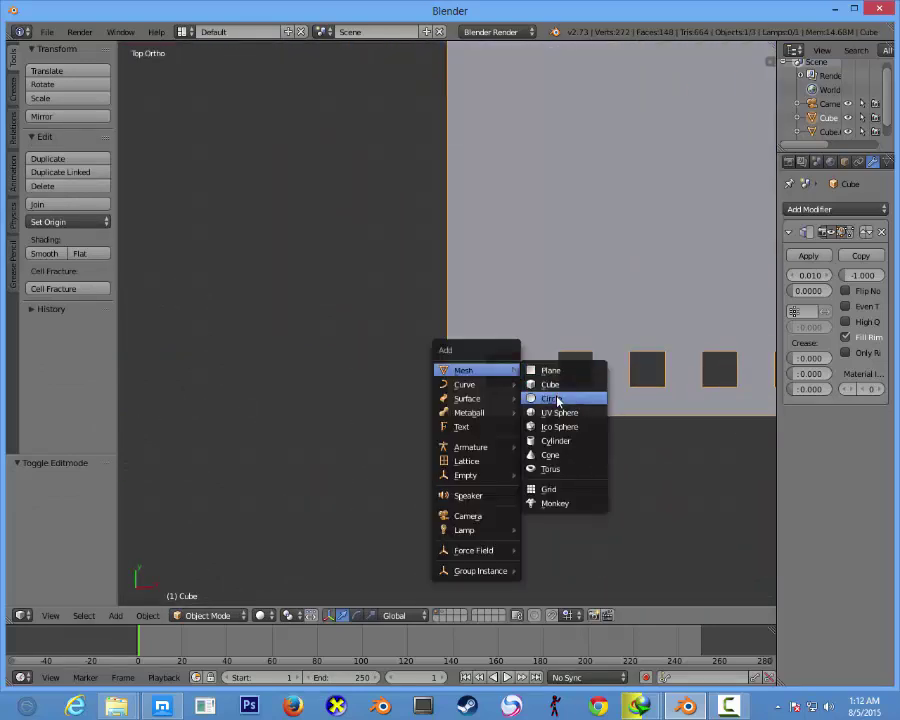
click(557, 401)
scroll(578, 354, down, 6)
key(x)
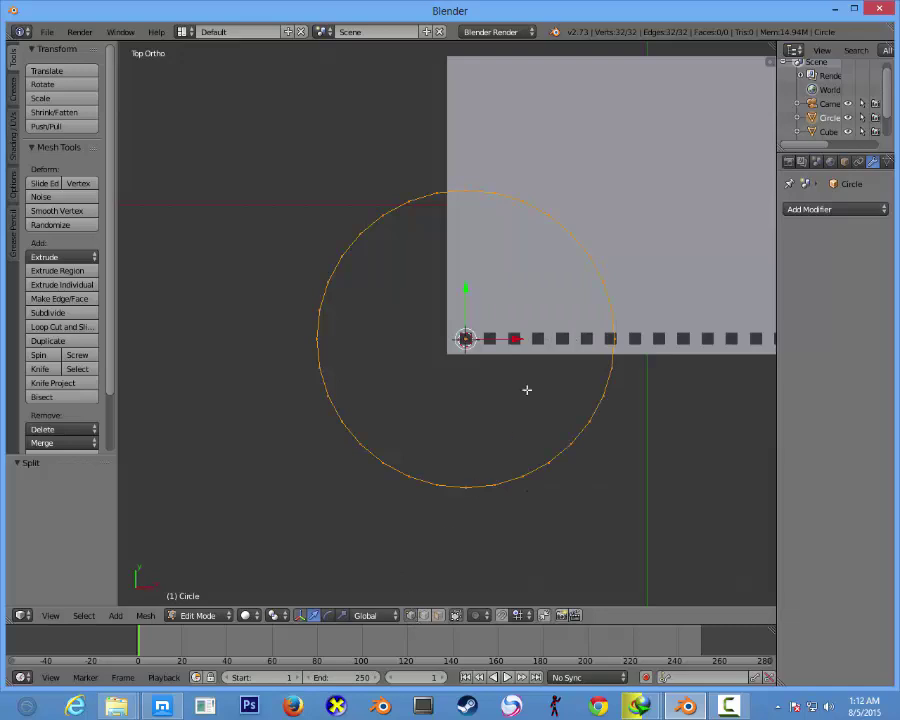
text(r)
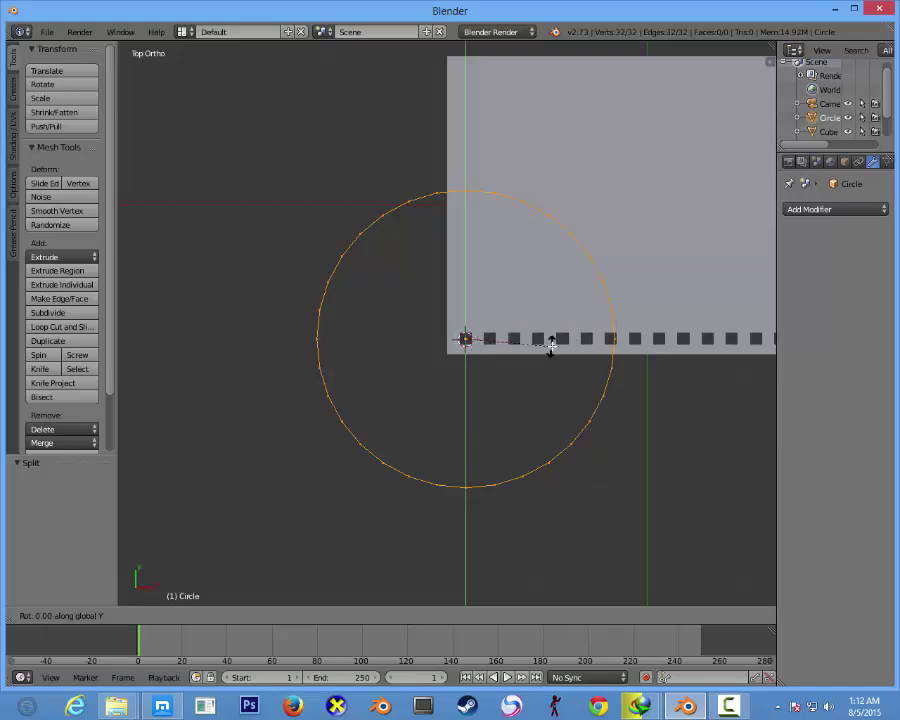
text(90)
key(Return)
key(s)
click(486, 322)
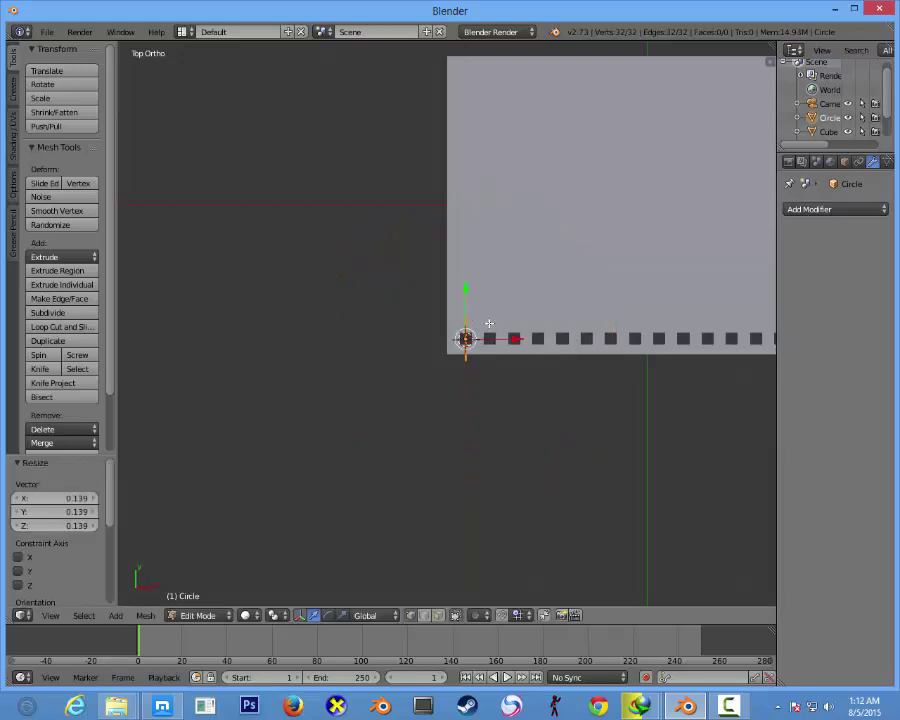
scroll(486, 322, up, 4)
key(s)
click(540, 261)
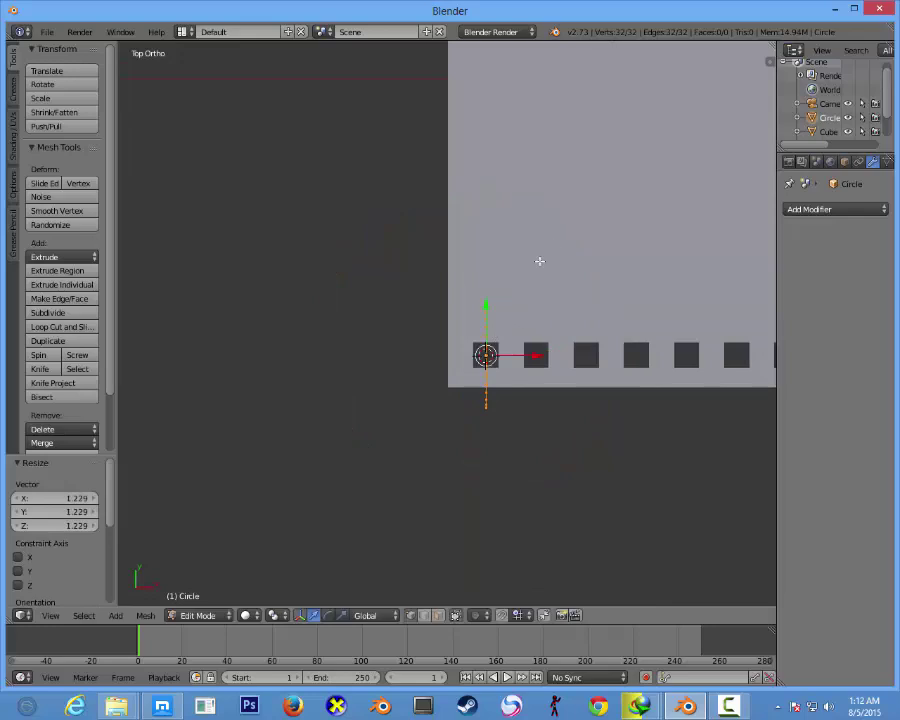
- Delete the trial circle and bring up the Add menu again
key(Tab)
key(x)
click(466, 330)
key(shift+a)
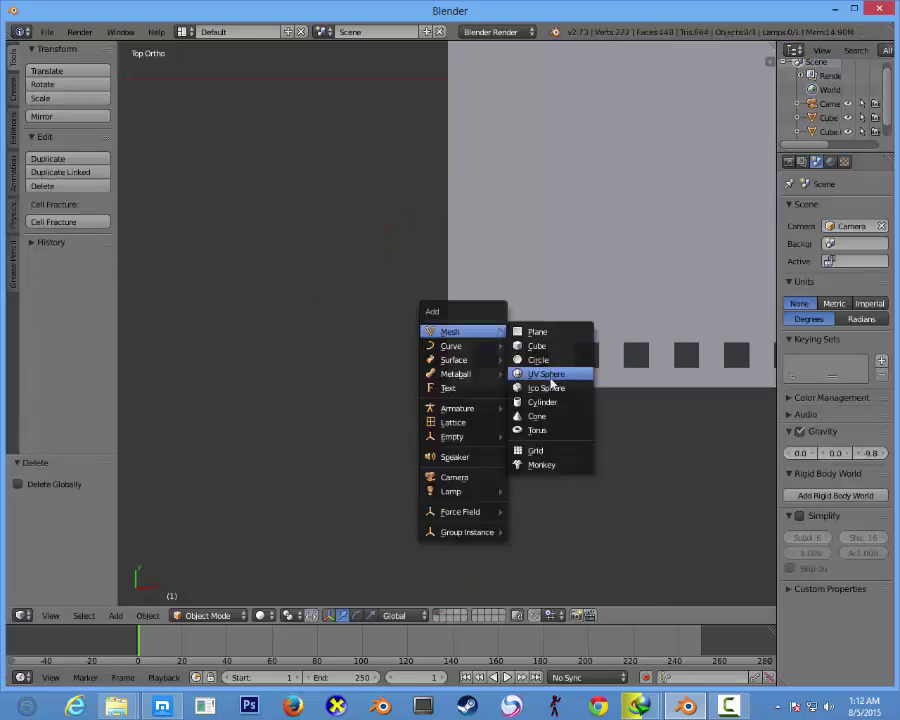
- Add a torus, thin its tube to offset 0.282 and turn it 90° about Y
click(537, 430)
scroll(607, 219, up, 2)
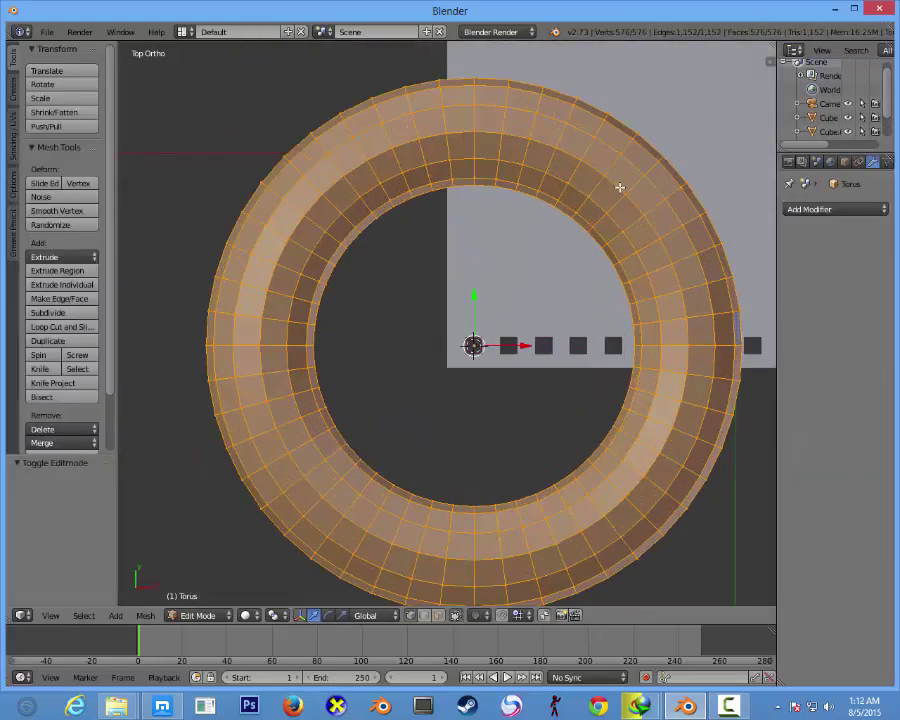
key(alt+s)
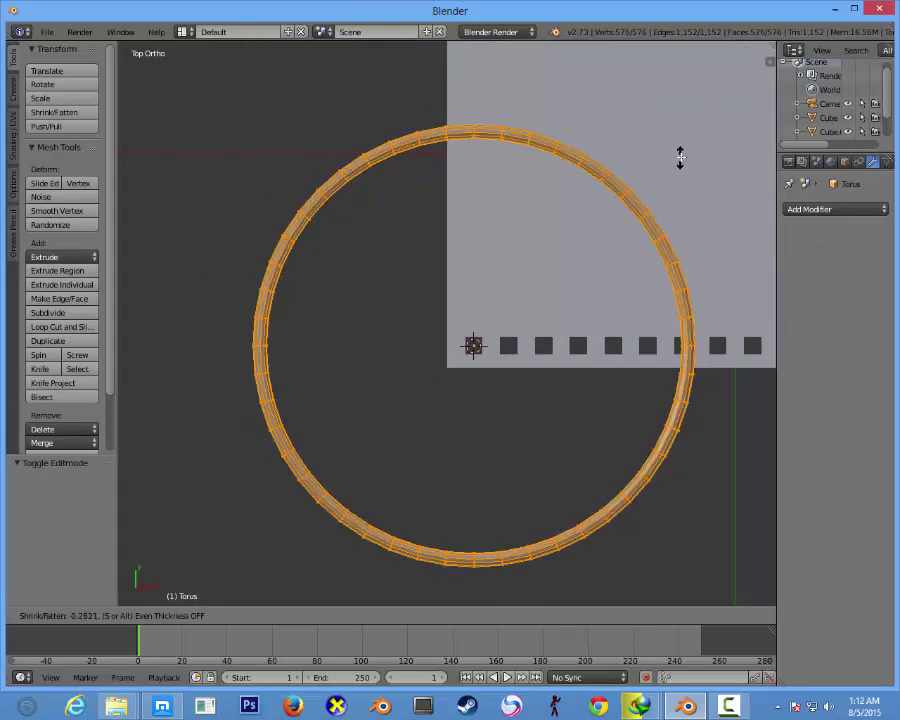
click(681, 157)
text(ry)
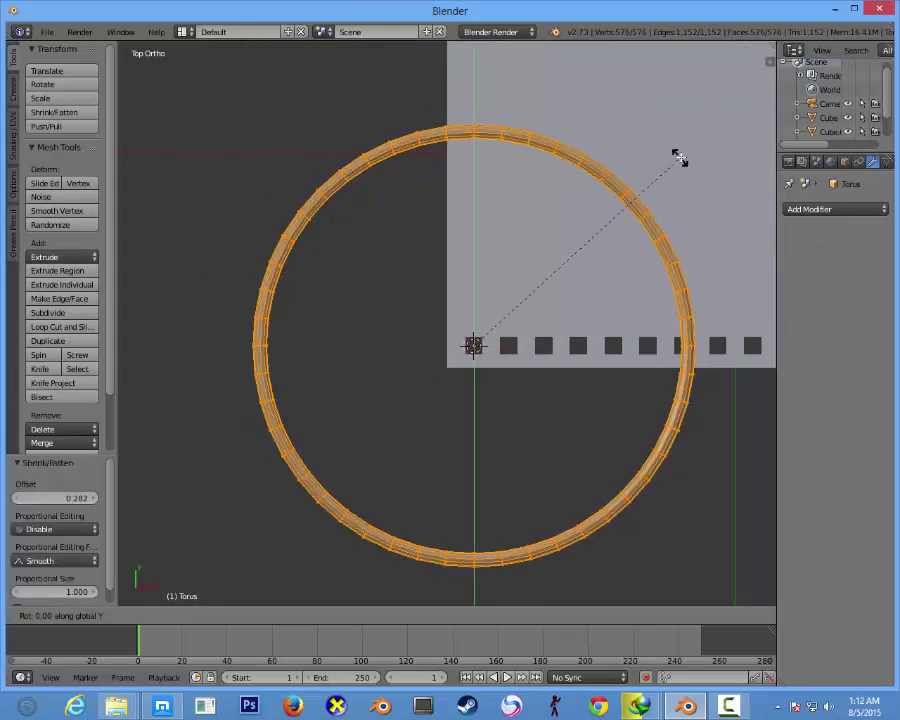
text(90)
key(Return)
- Shrink the ring to 0.450 and move it along Y into the first hole
key(s)
click(518, 308)
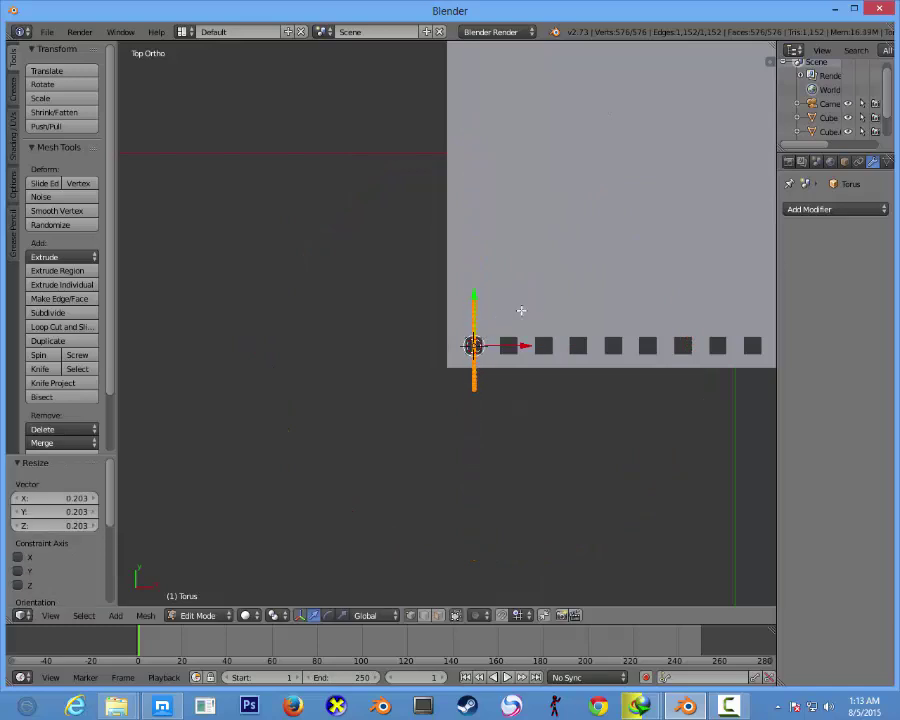
scroll(574, 255, up, 8)
key(s)
click(580, 378)
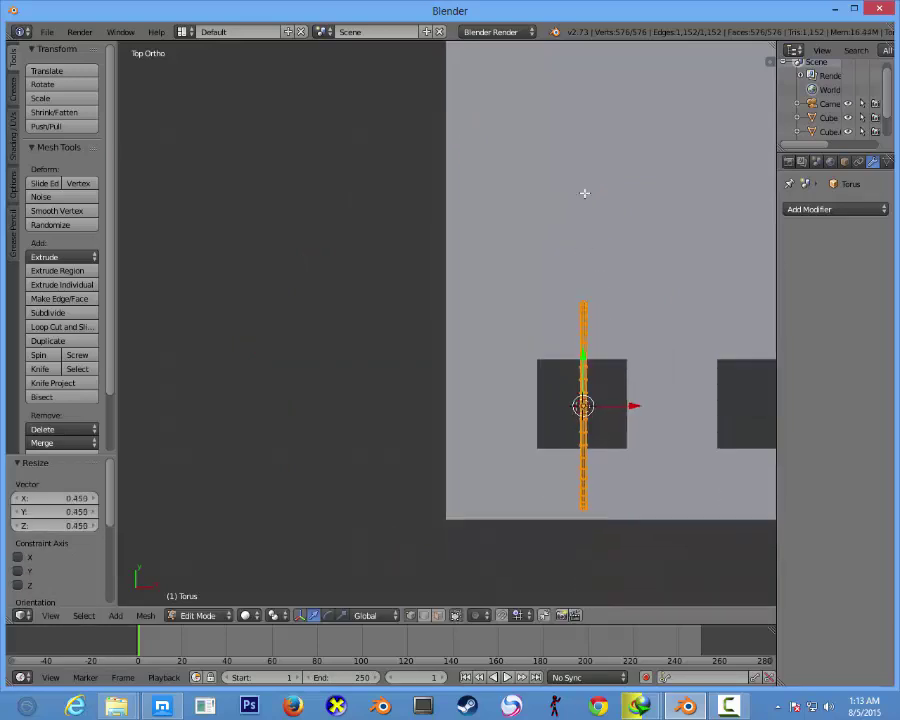
shift+middle_drag(580, 378, 582, 194)
key(g)
key(y)
click(585, 302)
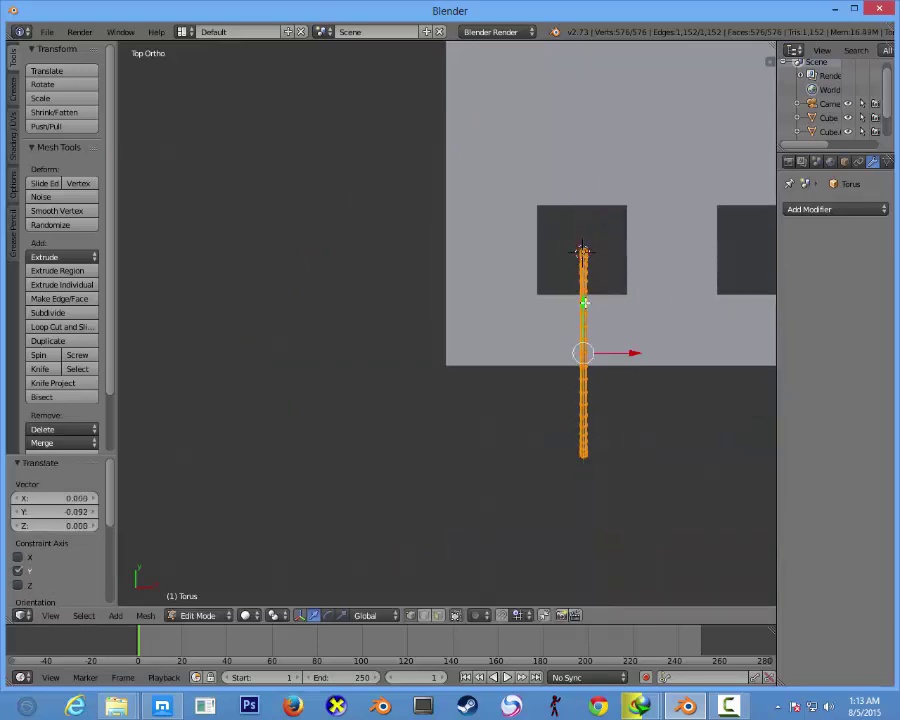
- Thicken the ring's tube, shift it along X, and return to Object Mode
key(alt+s)
click(682, 293)
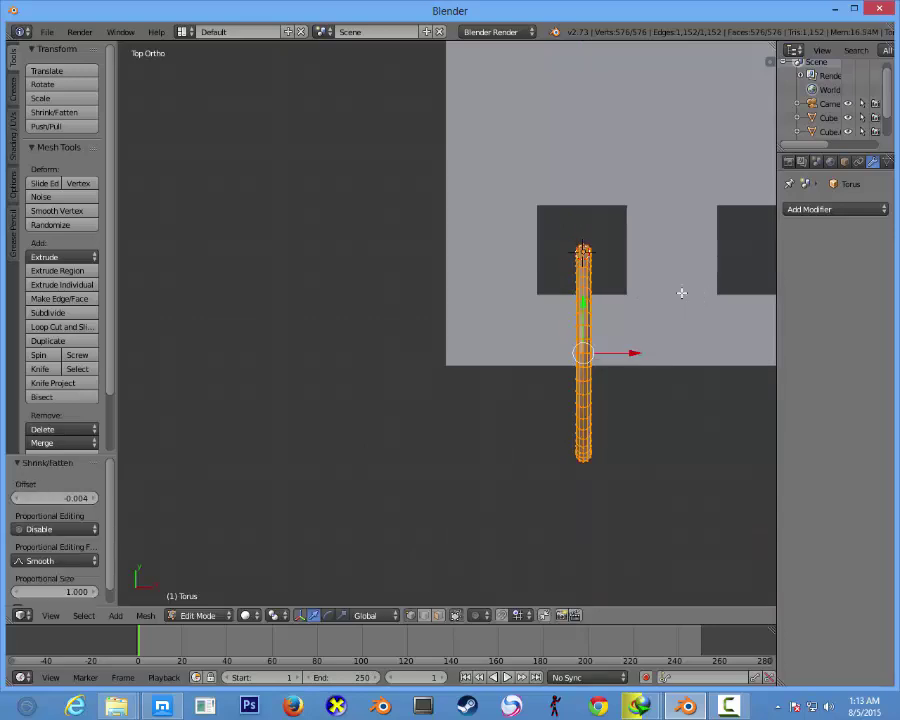
key(g)
key(x)
click(600, 349)
key(Tab)
click(836, 209)
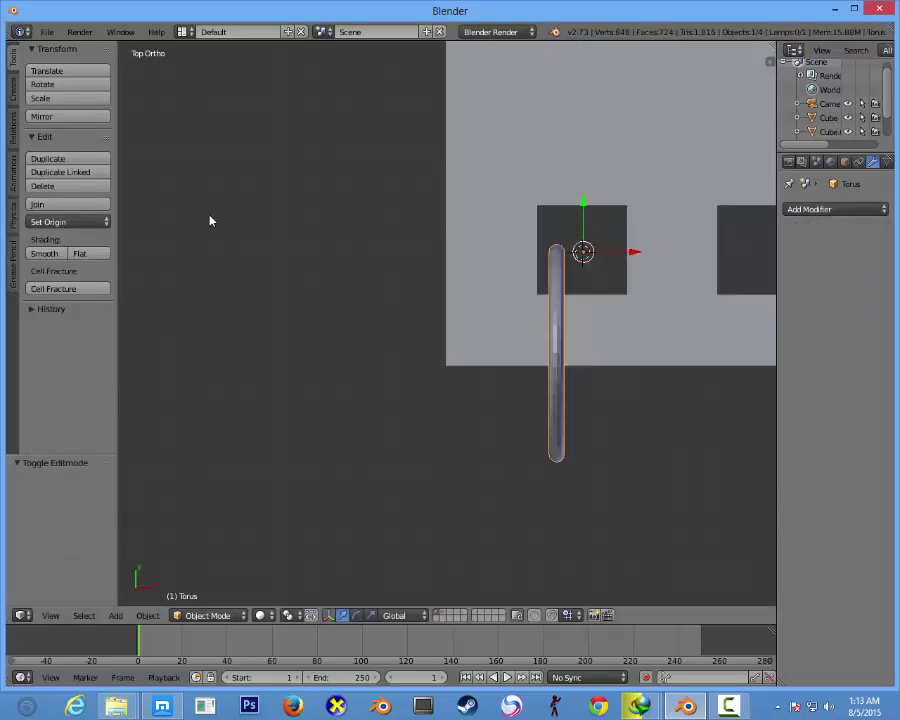
- Give the ring smooth shading and raise it along Z
click(60, 253)
mouse_move(200, 240)
middle_down()
mouse_move(498, 221)
mouse_move(452, 188)
mouse_move(508, 147)
mouse_move(557, 223)
middle_up()
key(g)
key(z)
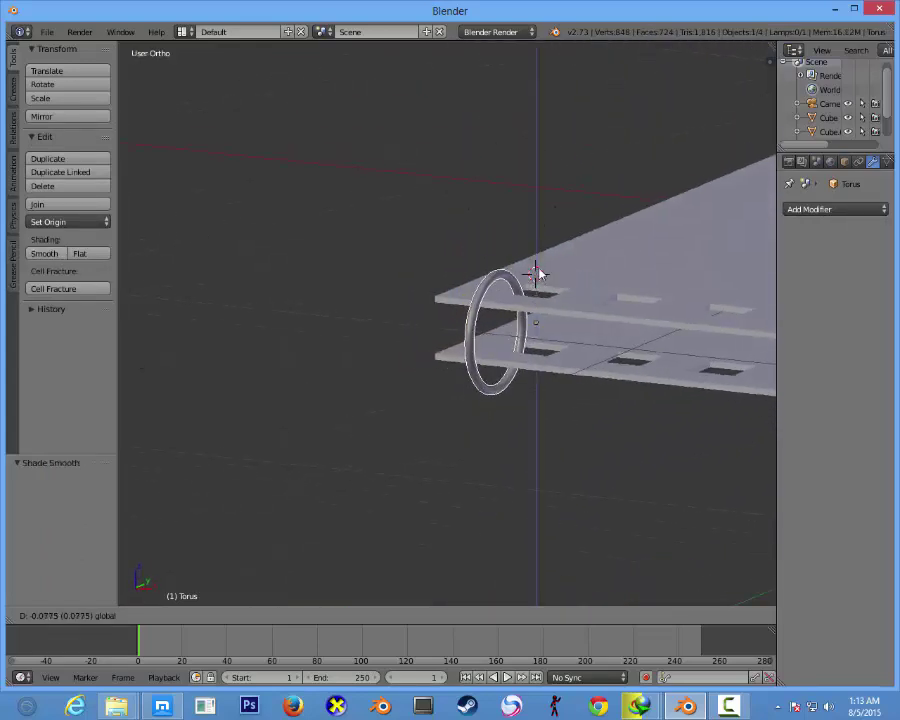
click(537, 273)
mouse_move(537, 273)
middle_down()
mouse_move(506, 352)
mouse_move(450, 280)
middle_up()
key(KP_3)
- Enlarge all of the ring's geometry by 1.207 in Edit Mode
key(Tab)
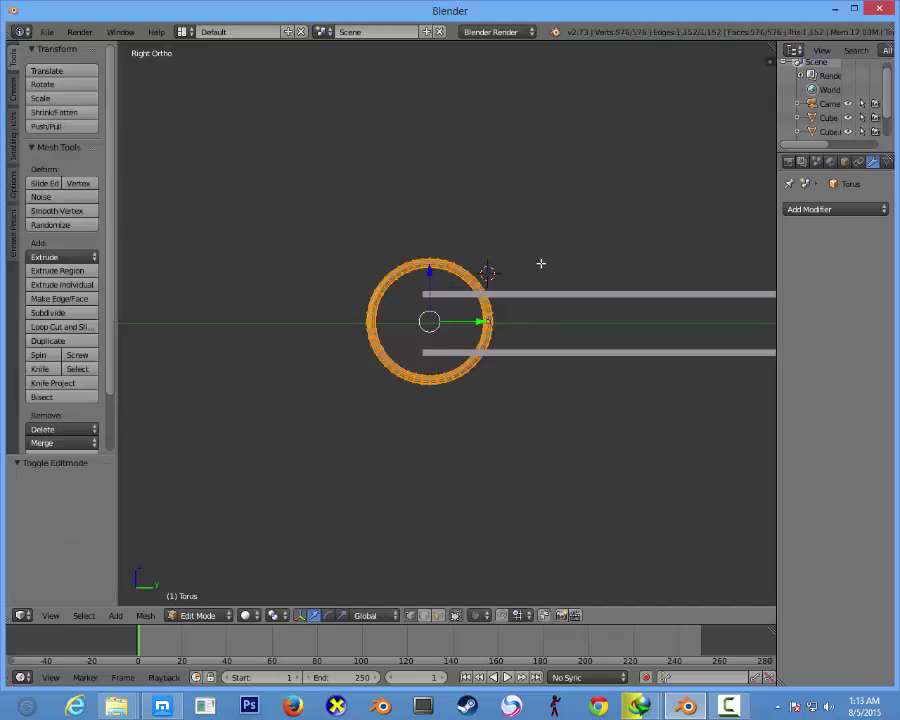
key(a)
key(a)
key(s)
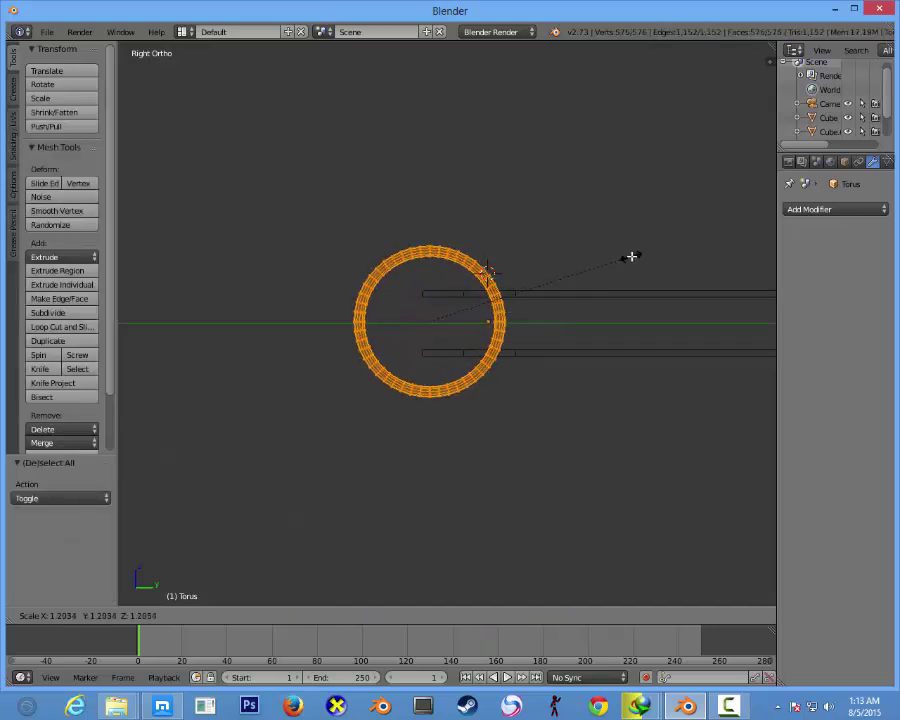
click(631, 257)
mouse_move(516, 310)
middle_down()
mouse_move(500, 362)
mouse_move(380, 446)
middle_up()
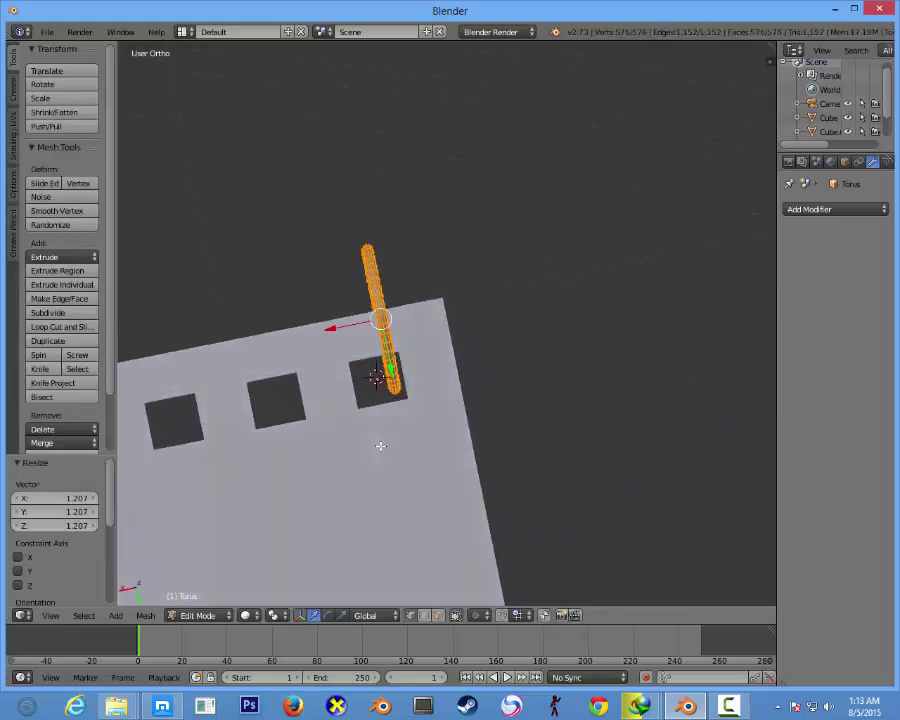
key(KP_7)
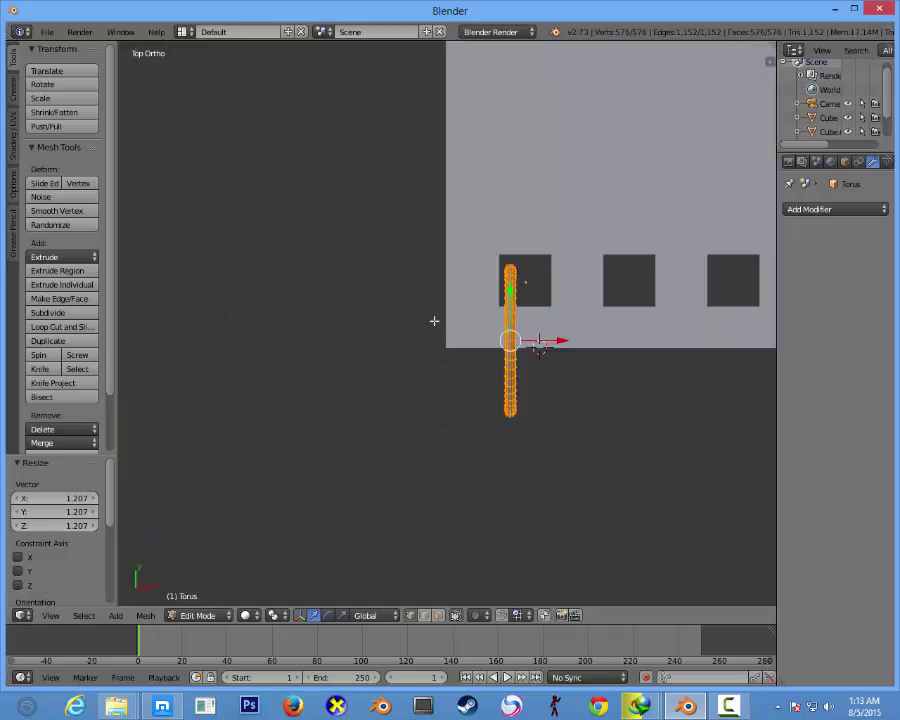
scroll(627, 324, up, 4)
- Duplicate the loop along X beside the original to form a double coil
key(shift+d)
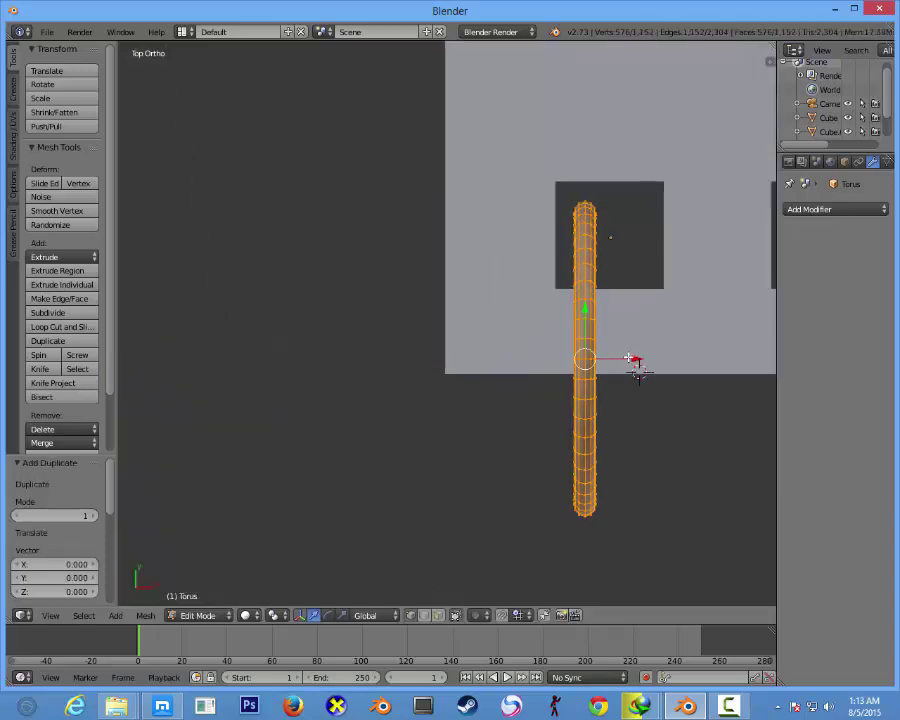
key(x)
click(640, 370)
key(a)
key(Tab)
mouse_move(640, 370)
middle_down()
mouse_move(520, 163)
mouse_move(454, 125)
mouse_move(561, 189)
middle_up()
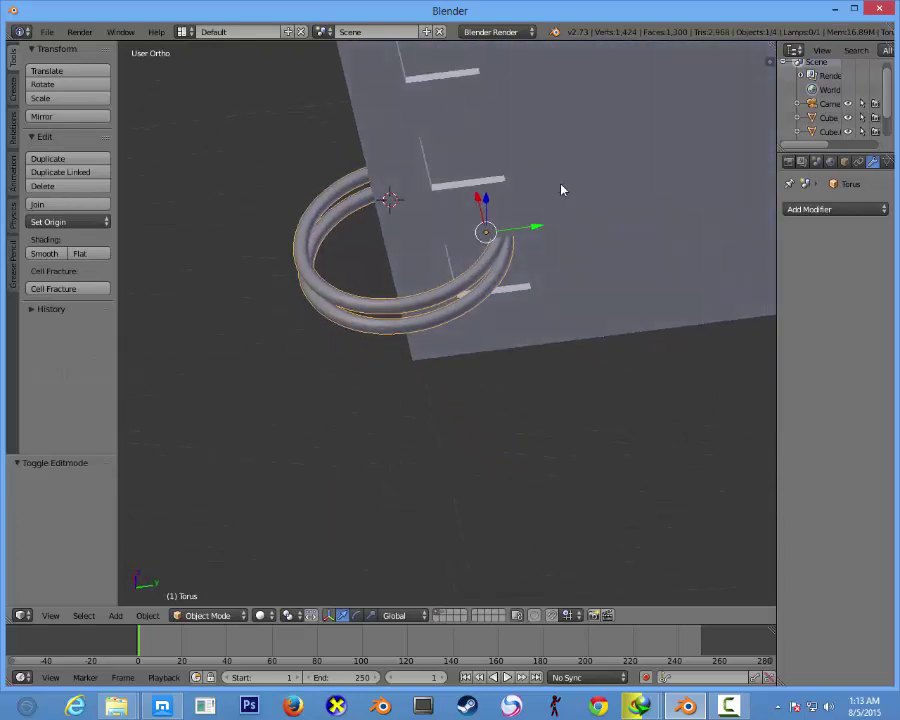
drag(531, 230, 526, 226)
key(ctrl+z)
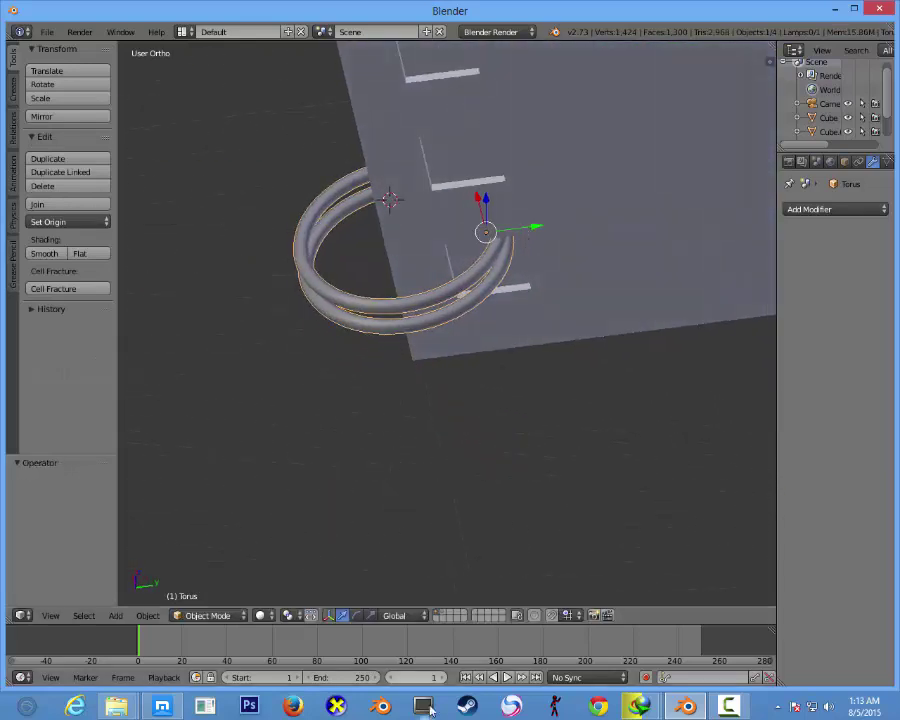
- Show the hole-cutter layer together with the plate and ring layer
click(455, 615)
right_click(476, 304)
key(Tab)
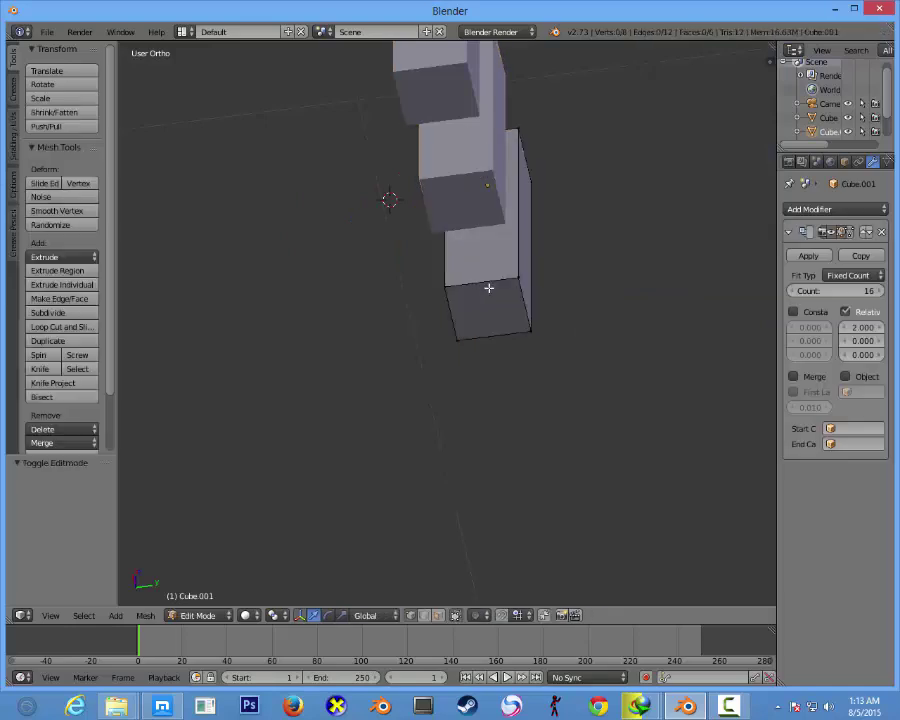
key(a)
middle_drag(486, 286, 605, 233)
key(Tab)
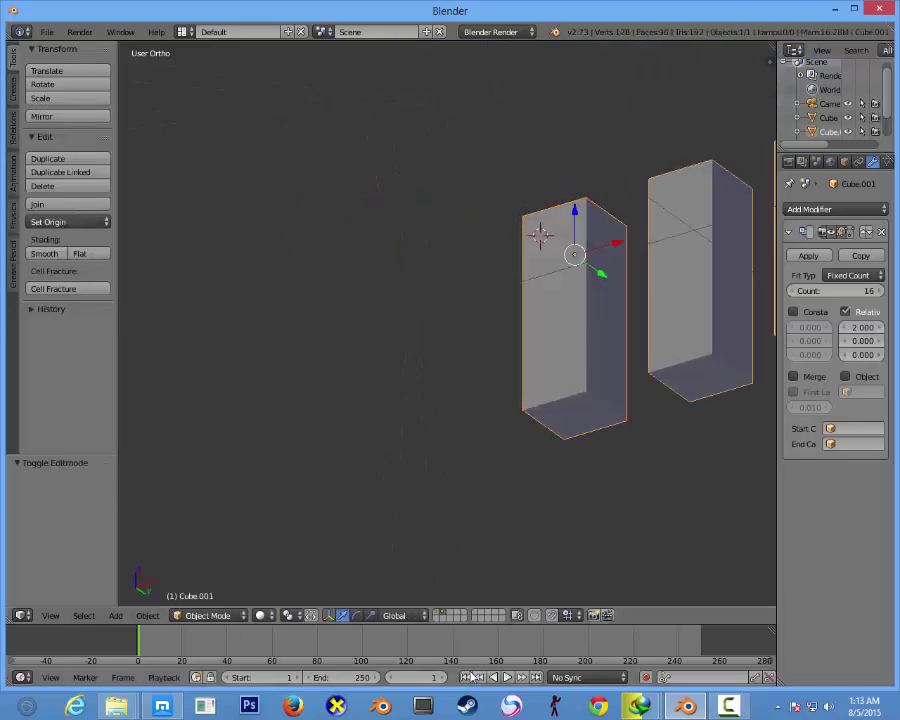
key(shift+1)
middle_drag(522, 416, 540, 574)
- Hide the arrayed cutter cubes and select the ring
right_click(501, 383)
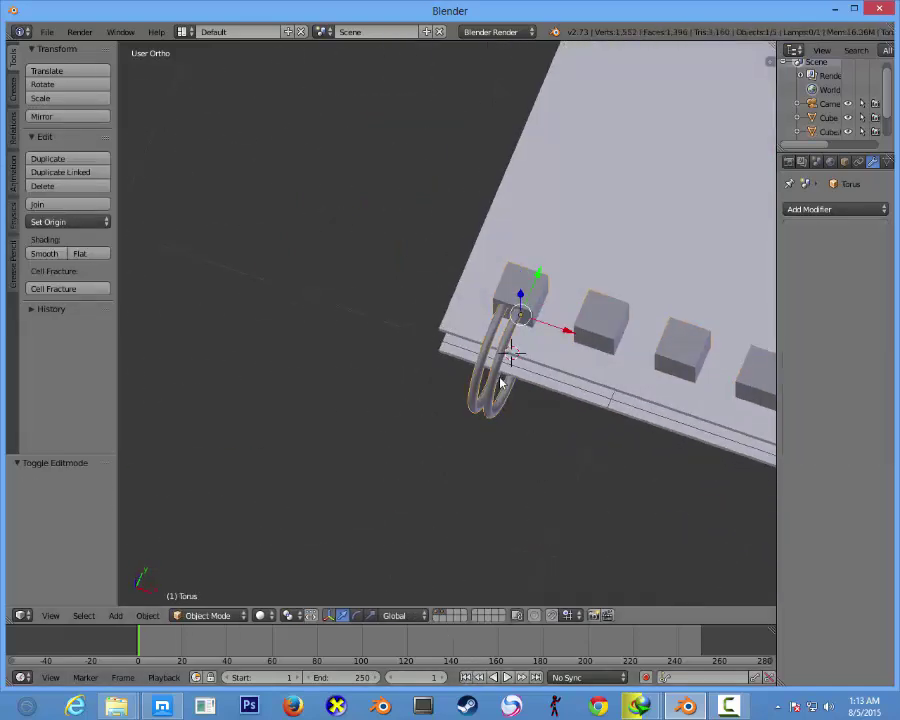
right_click(519, 287)
key(h)
right_click(594, 246)
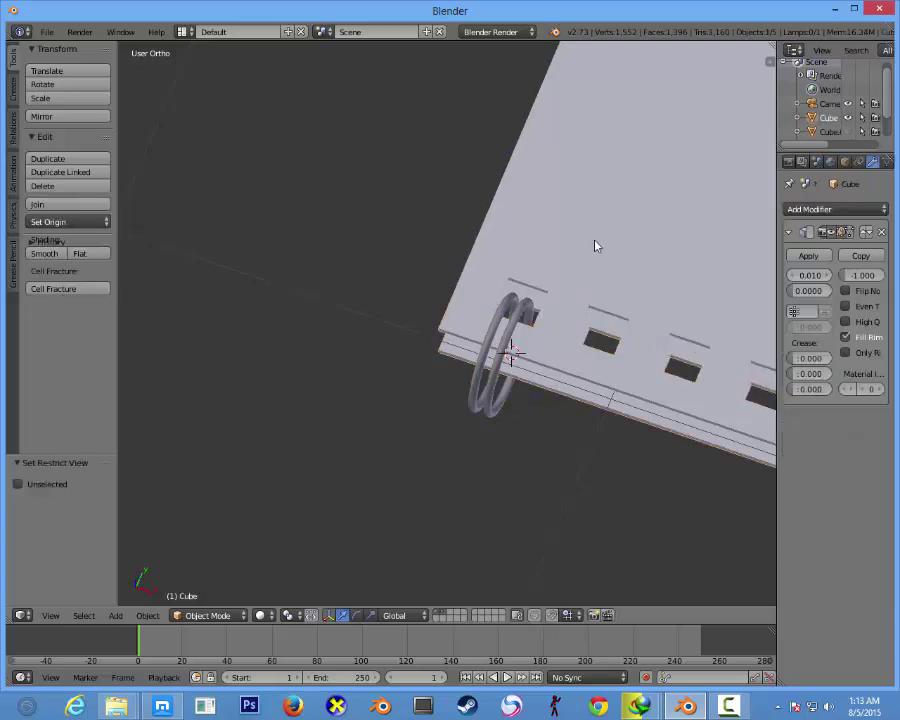
right_click(510, 342)
- Thicken the ring's tube with shrink/fatten in Edit Mode
key(Tab)
scroll(593, 278, up, 3)
middle_drag(593, 278, 679, 255)
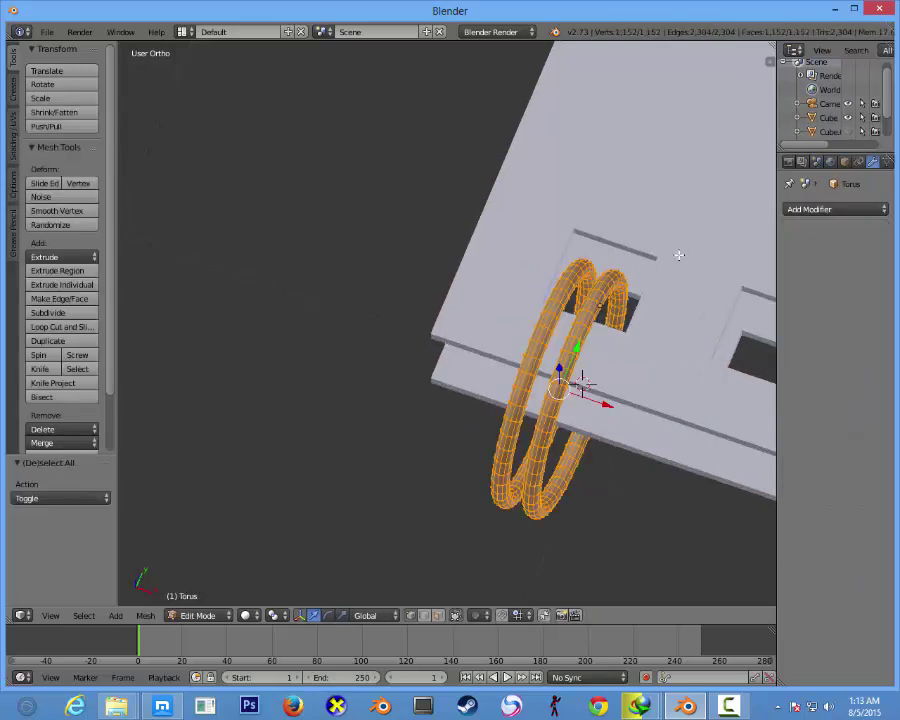
key(alt+s)
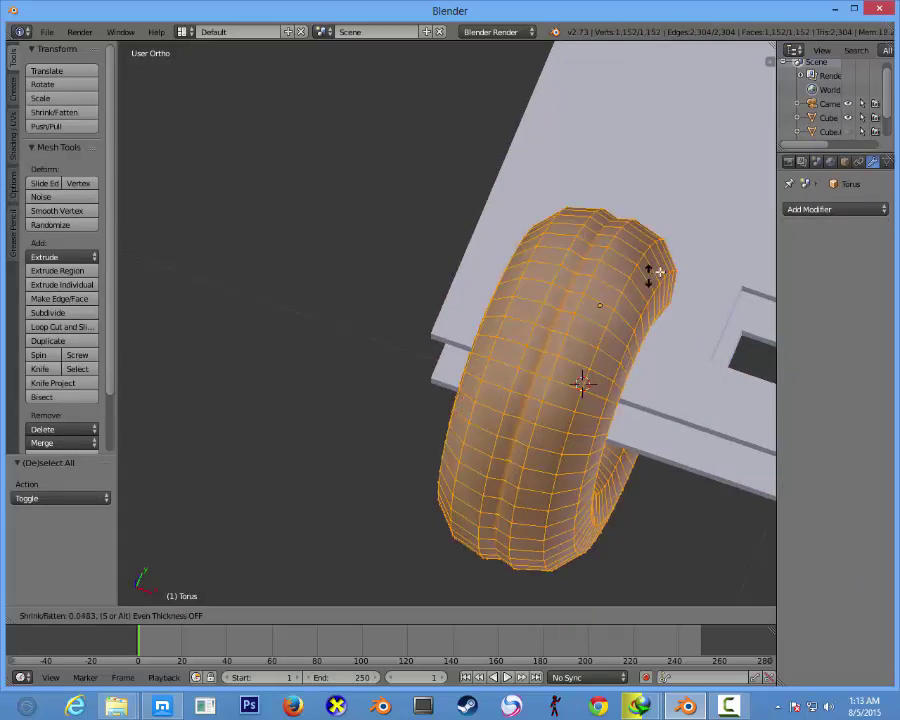
click(727, 243)
mouse_move(727, 243)
middle_down()
mouse_move(614, 283)
mouse_move(614, 191)
mouse_move(578, 538)
mouse_move(522, 146)
middle_up()
- Nudge the ring -0.024 along Y through the holes and return to Object Mode
key(g)
key(y)
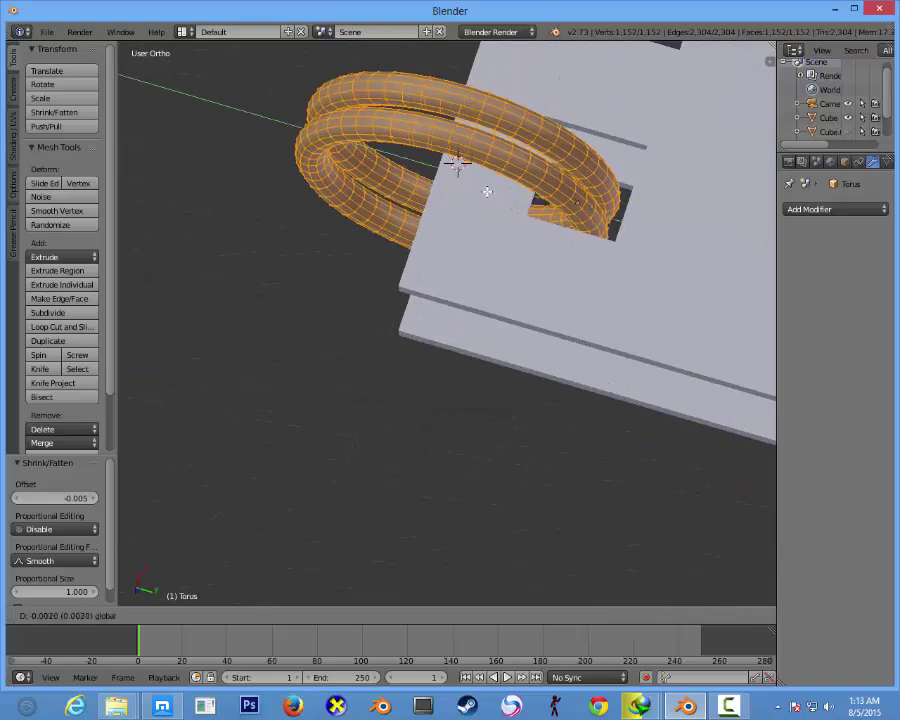
click(454, 160)
mouse_move(454, 160)
middle_down()
mouse_move(508, 272)
mouse_move(572, 331)
middle_up()
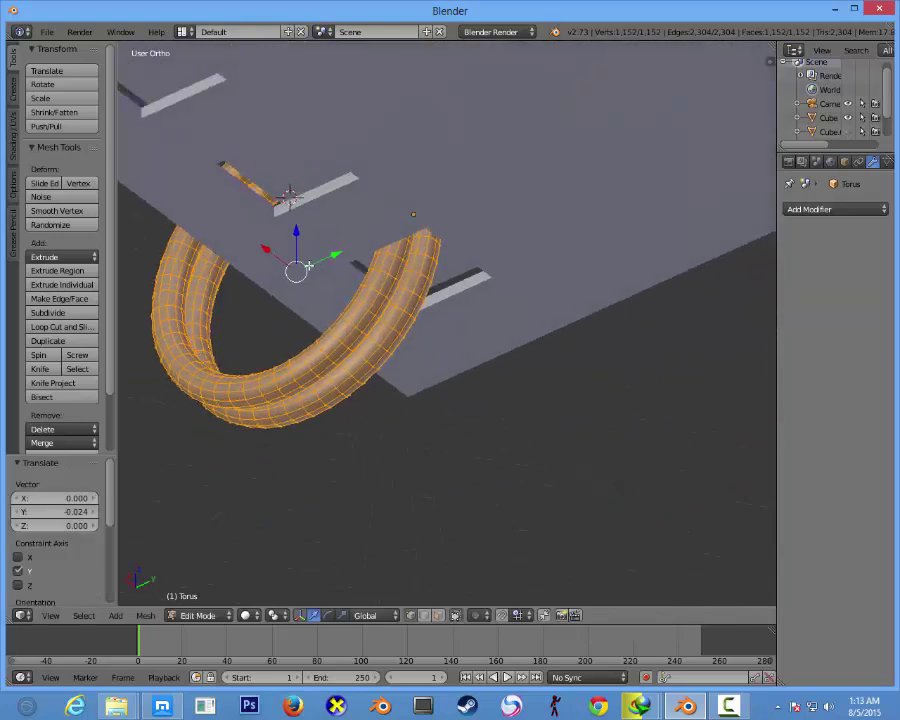
scroll(310, 265, down, 5)
mouse_move(310, 265)
middle_down()
mouse_move(450, 280)
mouse_move(448, 250)
mouse_move(520, 347)
mouse_move(482, 438)
middle_up()
key(Tab)
- Check the notebook image reference, then set the ring tube's shrink/fatten to -0.005
click(178, 705)
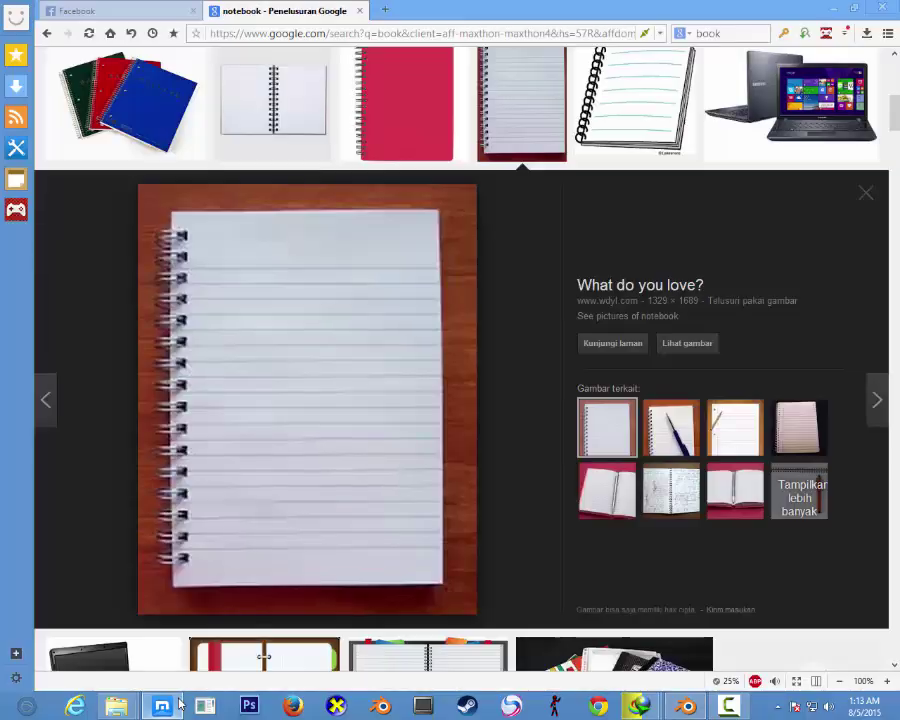
click(178, 705)
key(Tab)
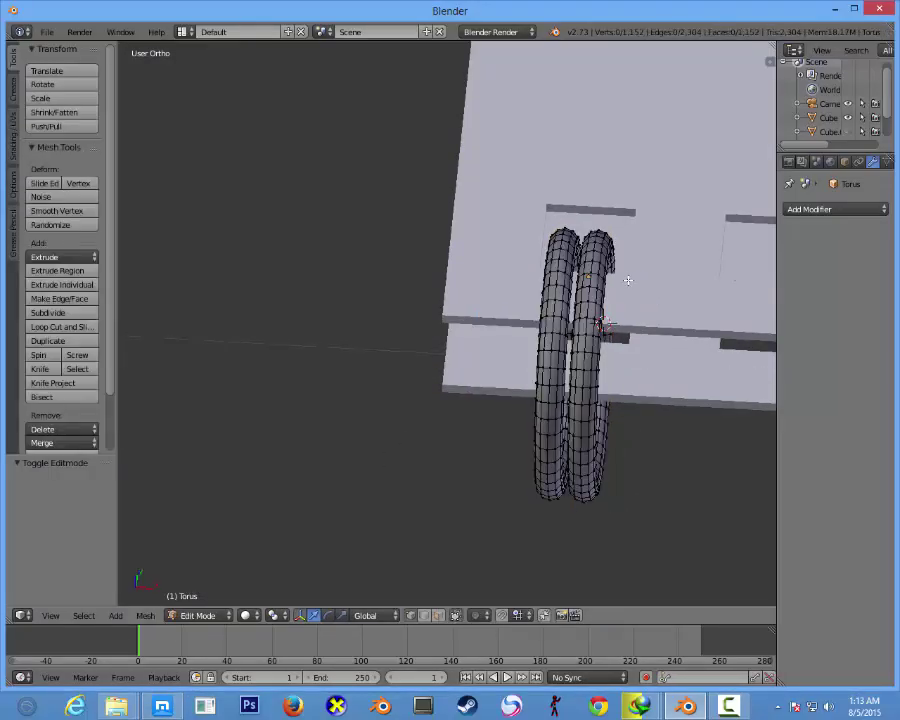
key(a)
key(alt+s)
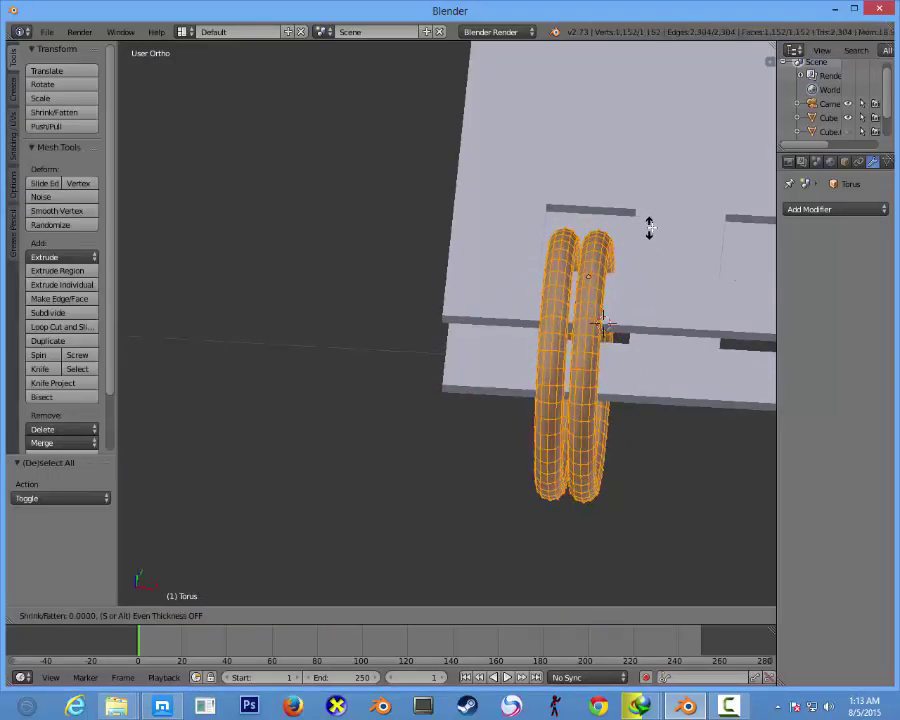
click(656, 226)
- Add an Array modifier to the ring with a relative X offset of about 3
key(Tab)
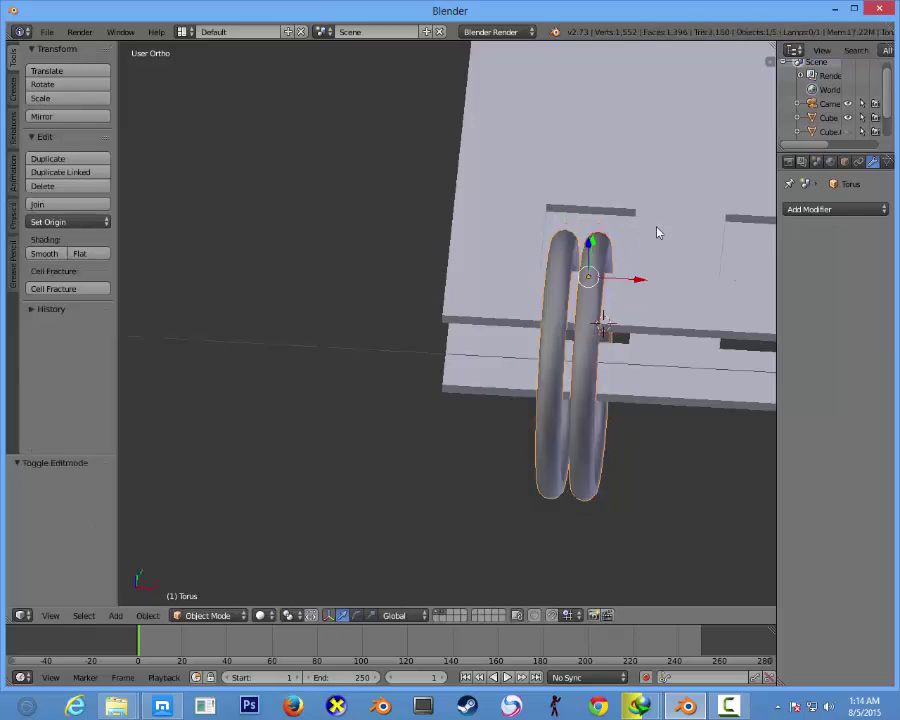
mouse_move(654, 230)
middle_down()
mouse_move(676, 252)
mouse_move(640, 268)
middle_up()
click(797, 209)
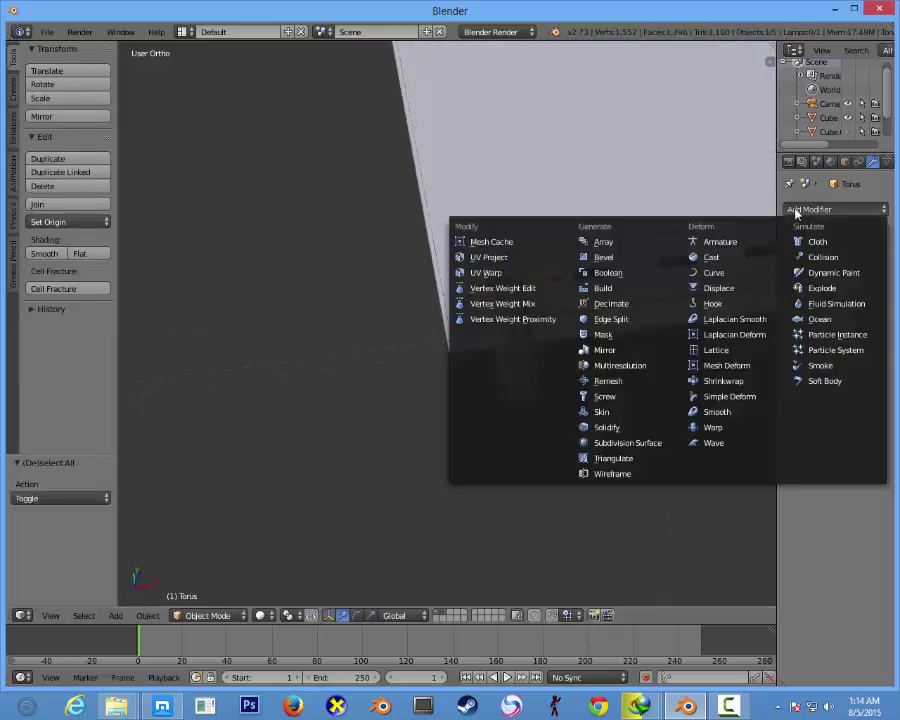
click(604, 246)
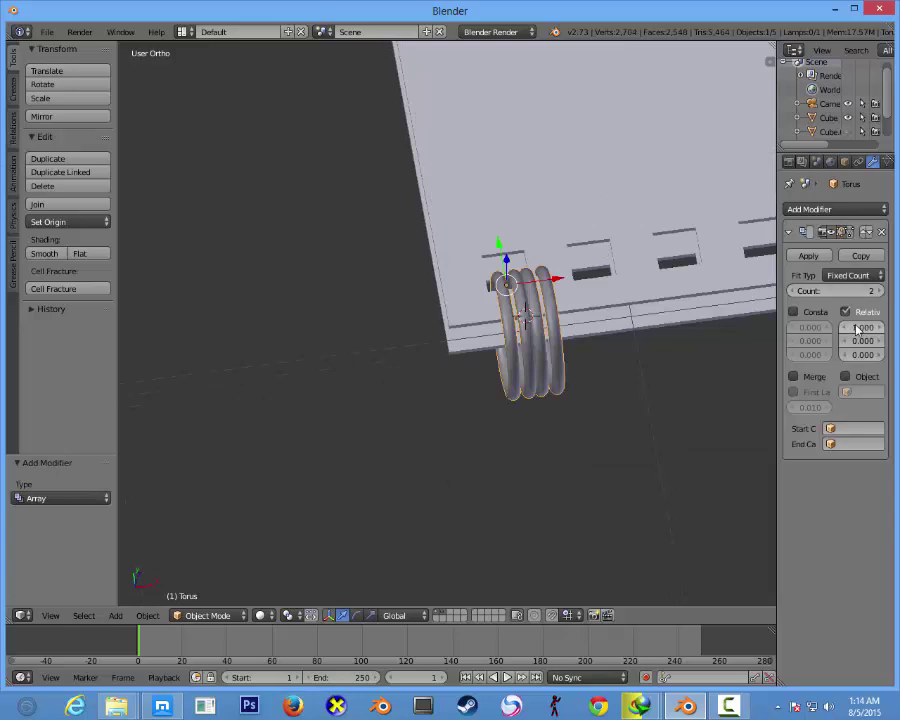
key(Return)
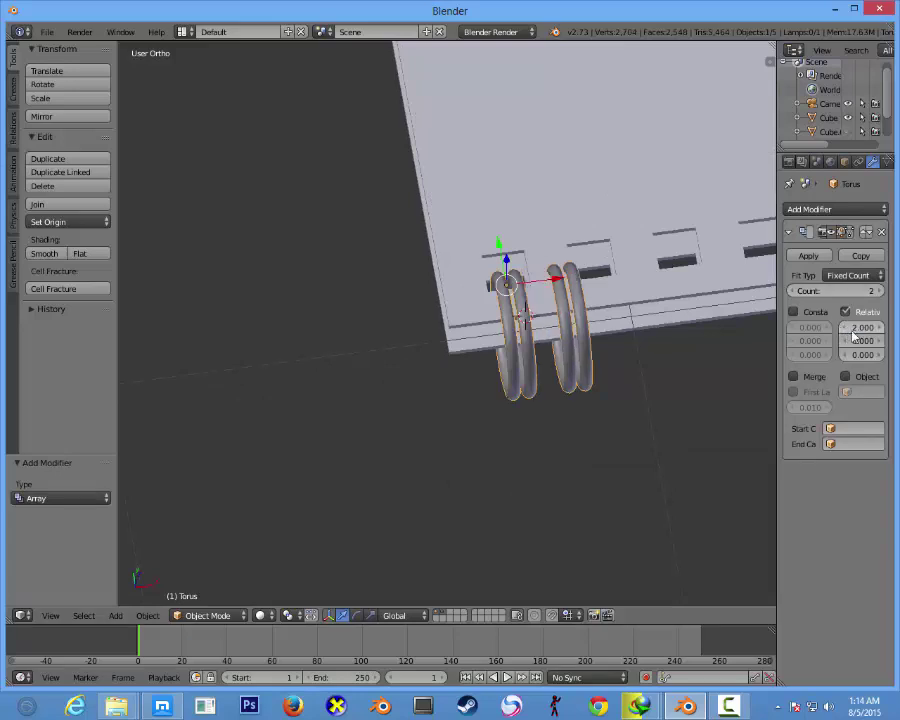
drag(853, 334, 870, 327)
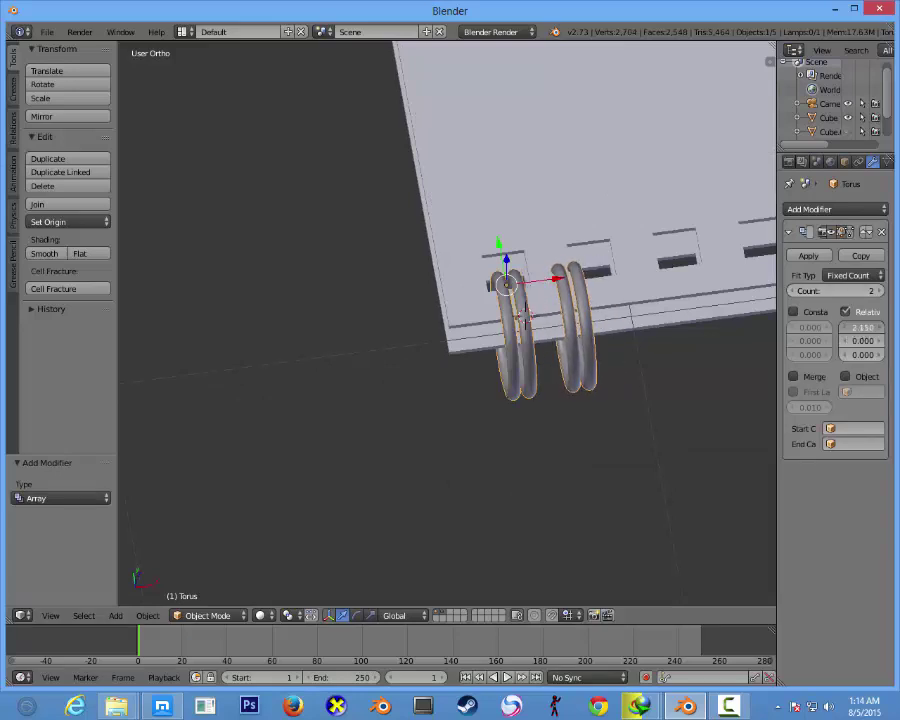
- Add a few more rings and tighten the spacing to relative offset 3.070
middle_drag(567, 372, 567, 398)
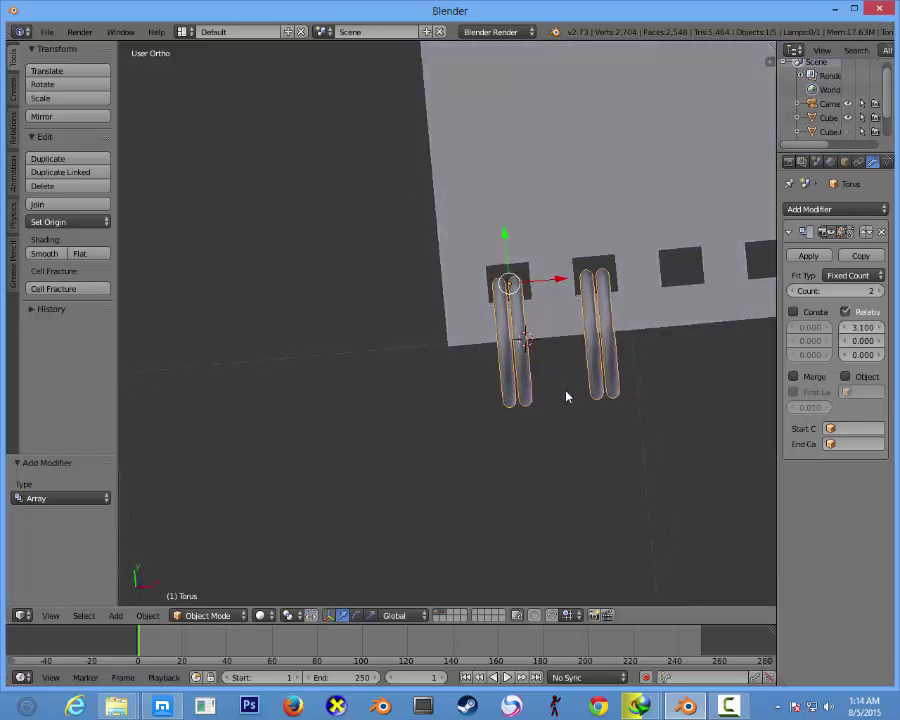
click(877, 291)
click(877, 291)
click(877, 291)
click(877, 291)
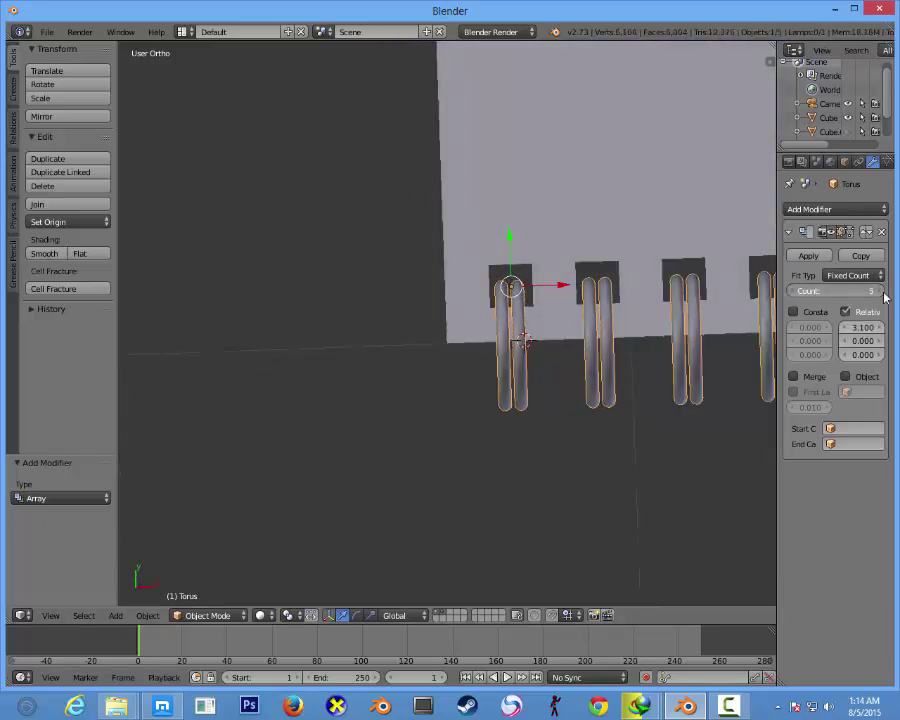
click(877, 291)
scroll(560, 292, down, 4)
scroll(481, 296, up, 4)
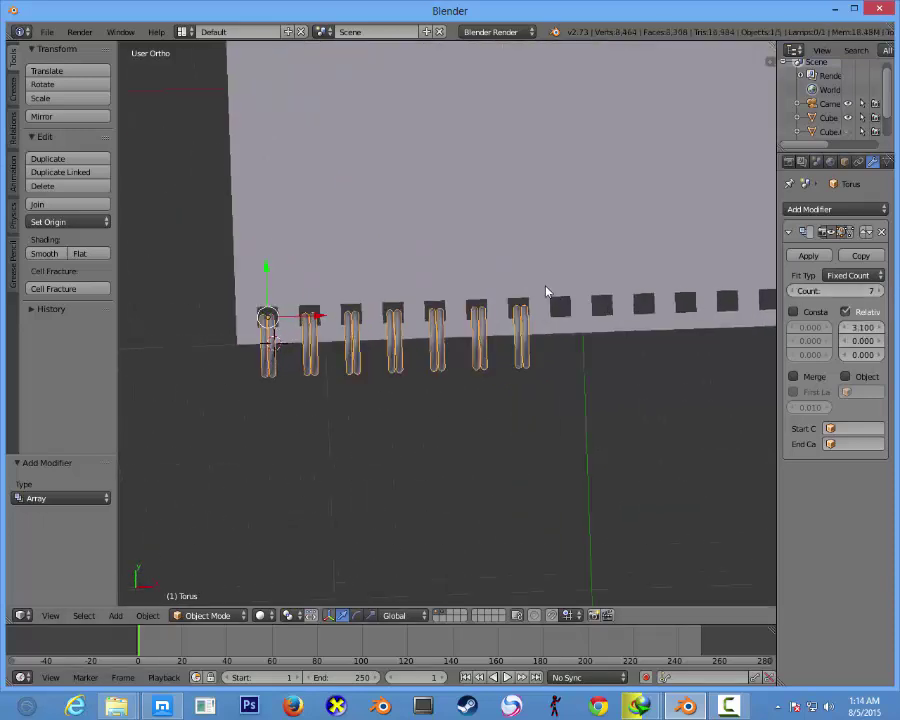
scroll(544, 292, up, 5)
drag(862, 327, 845, 327)
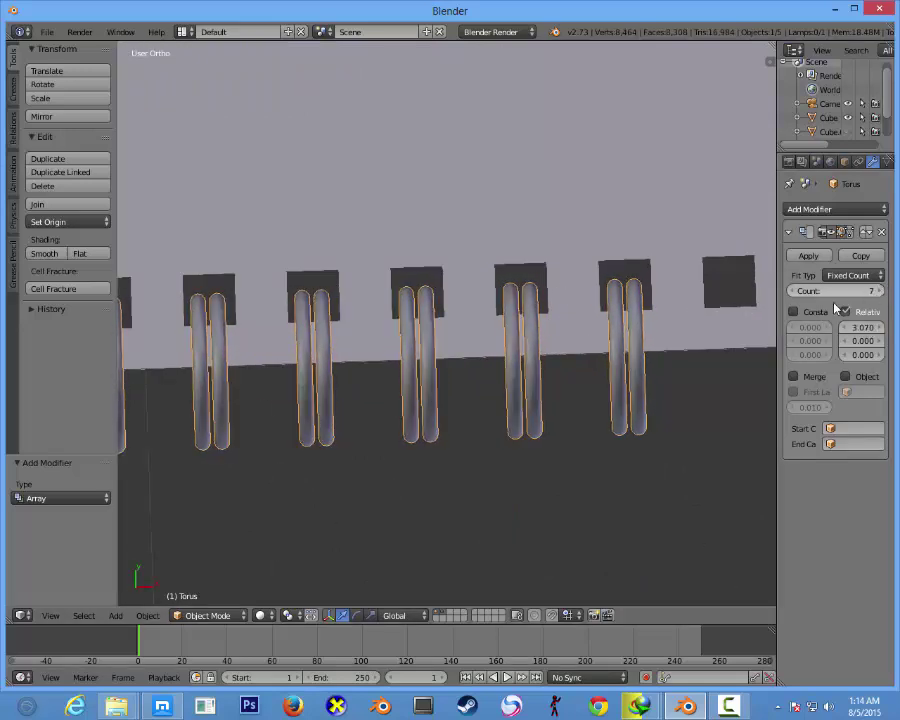
- Raise the ring count, entering 8 and then stepping it up to 16
drag(855, 299, 714, 276)
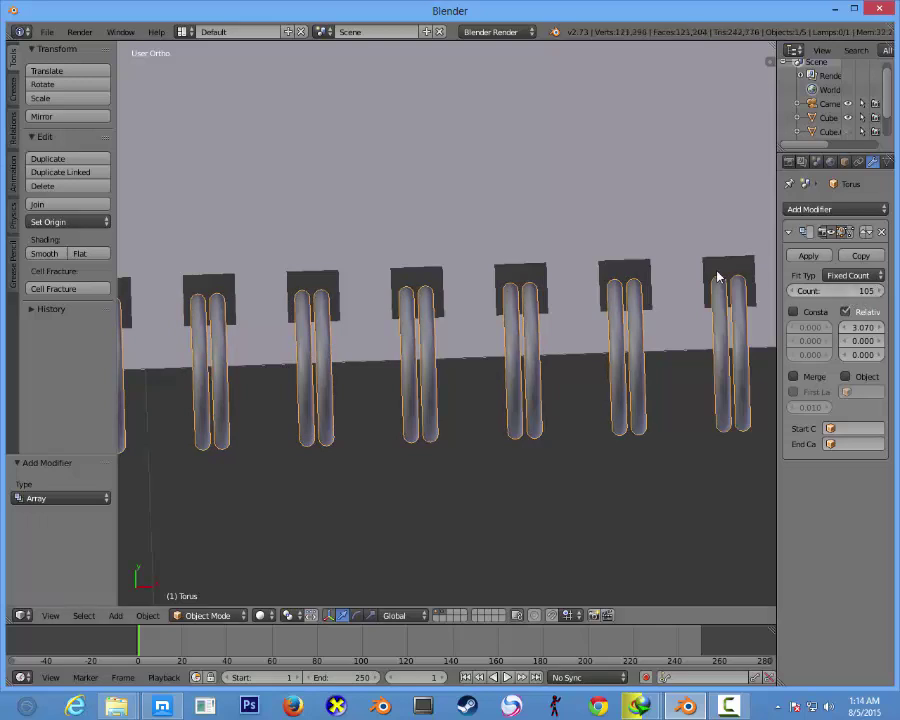
scroll(708, 277, down, 3)
mouse_move(708, 277)
middle_down()
mouse_move(341, 305)
mouse_move(488, 297)
middle_up()
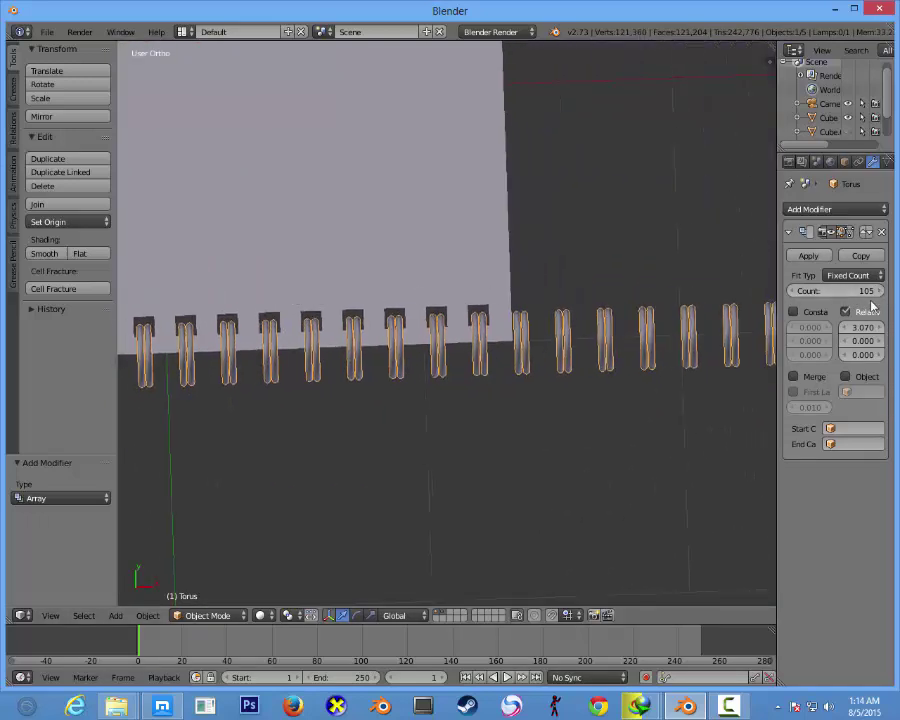
click(836, 290)
text(8)
key(Return)
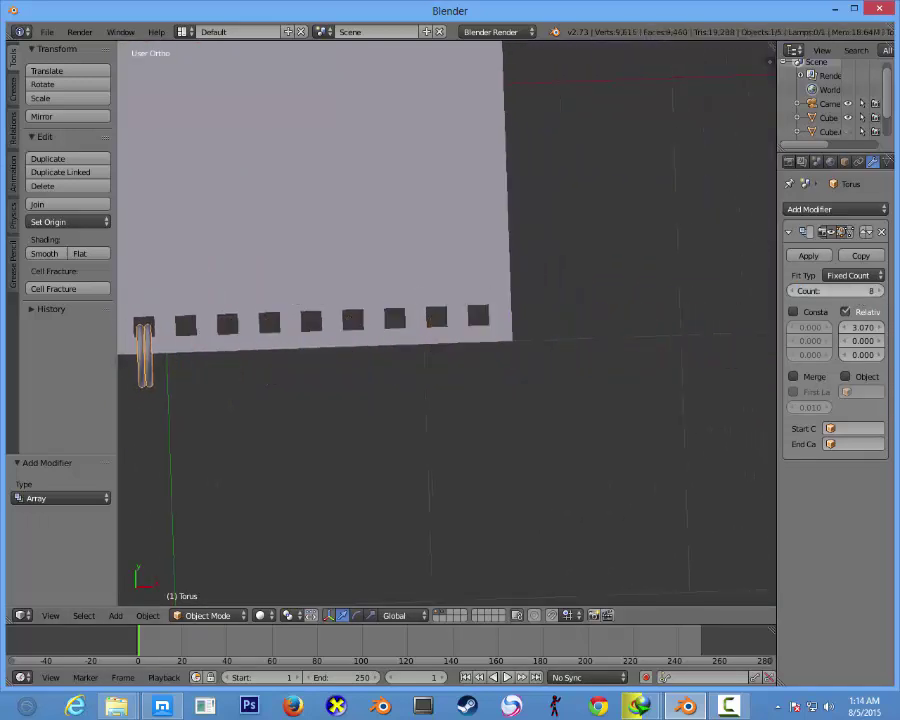
mouse_move(880, 297)
mouse_down()
mouse_move(895, 297)
mouse_move(890, 290)
mouse_up()
- Look over the notebook binding from several views and select the cover object
scroll(297, 293, down, 5)
key(a)
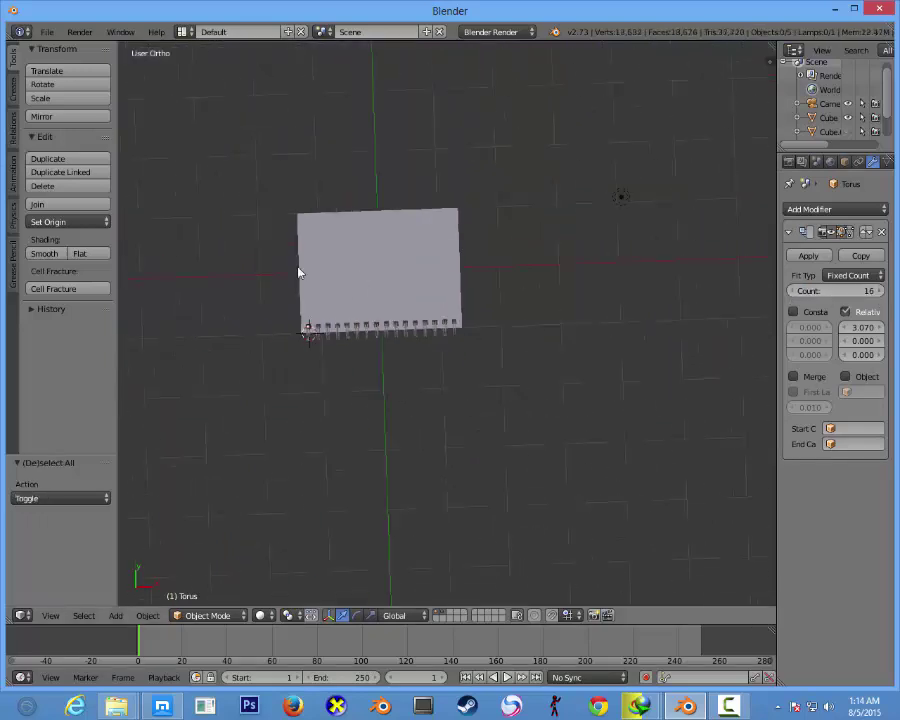
middle_drag(297, 267, 512, 199)
scroll(447, 350, up, 5)
mouse_move(447, 350)
middle_down()
mouse_move(454, 322)
mouse_move(450, 335)
mouse_move(365, 282)
middle_up()
scroll(450, 335, up, 3)
key(ctrl+KP_3)
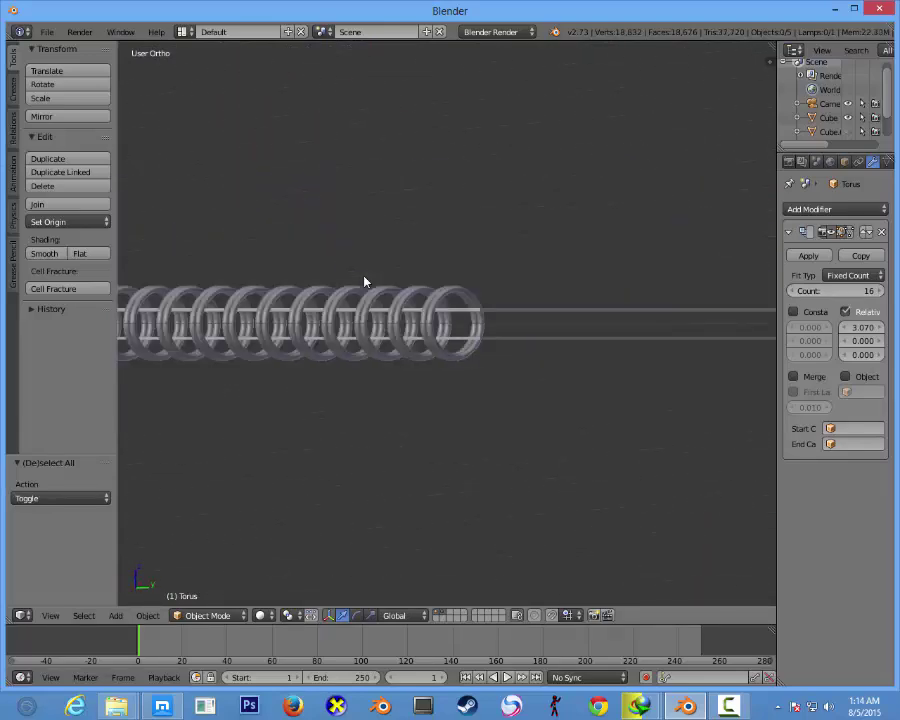
key(KP_1)
scroll(424, 286, up, 2)
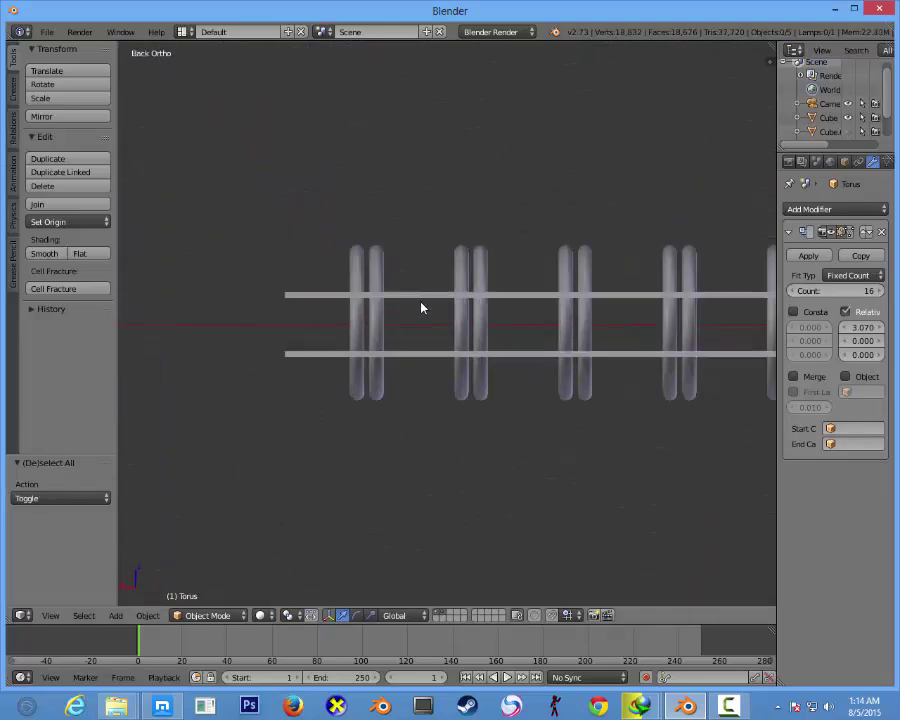
scroll(418, 306, down, 1)
right_click(414, 294)
mouse_move(414, 294)
middle_down()
mouse_move(506, 283)
mouse_move(518, 295)
middle_up()
- In Edit Mode, select the linked top-cover geometry and snap it to the grid
key(Tab)
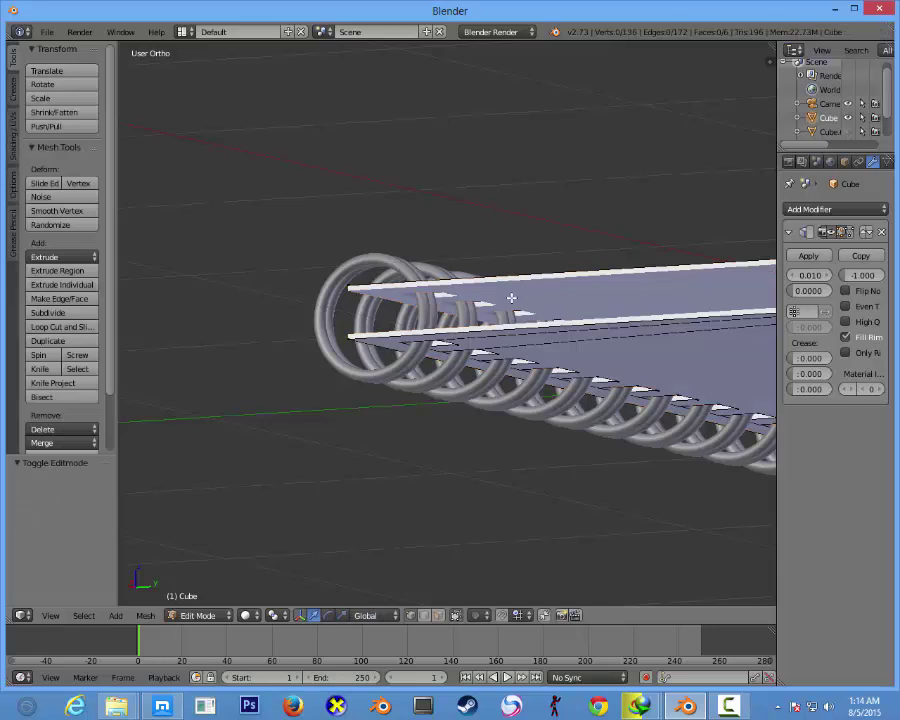
key(Tab)
key(Tab)
scroll(518, 309, down, 3)
key(a)
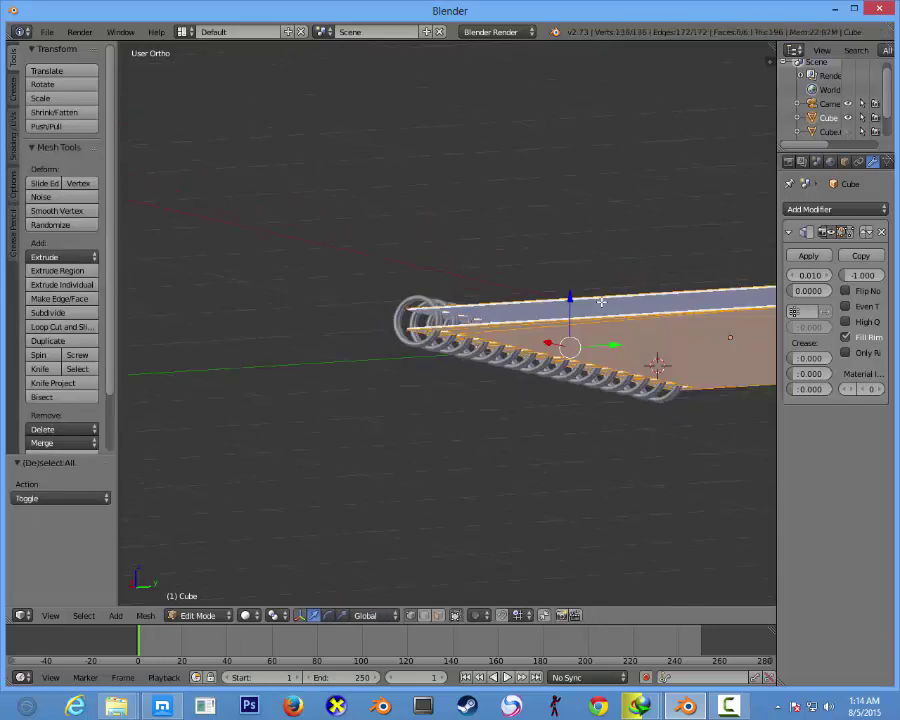
scroll(664, 425, down, 2)
mouse_move(674, 490)
middle_down()
mouse_move(688, 512)
mouse_move(620, 352)
mouse_move(662, 341)
mouse_move(663, 328)
middle_up()
right_click(663, 328)
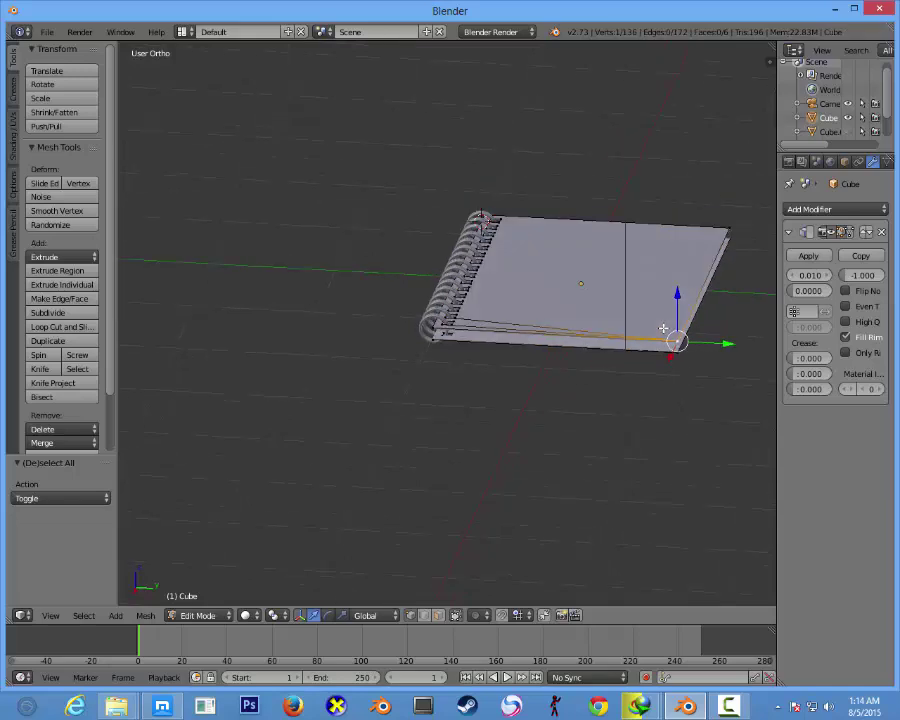
key(ctrl+l)
middle_drag(600, 312, 637, 354)
key(shift+s)
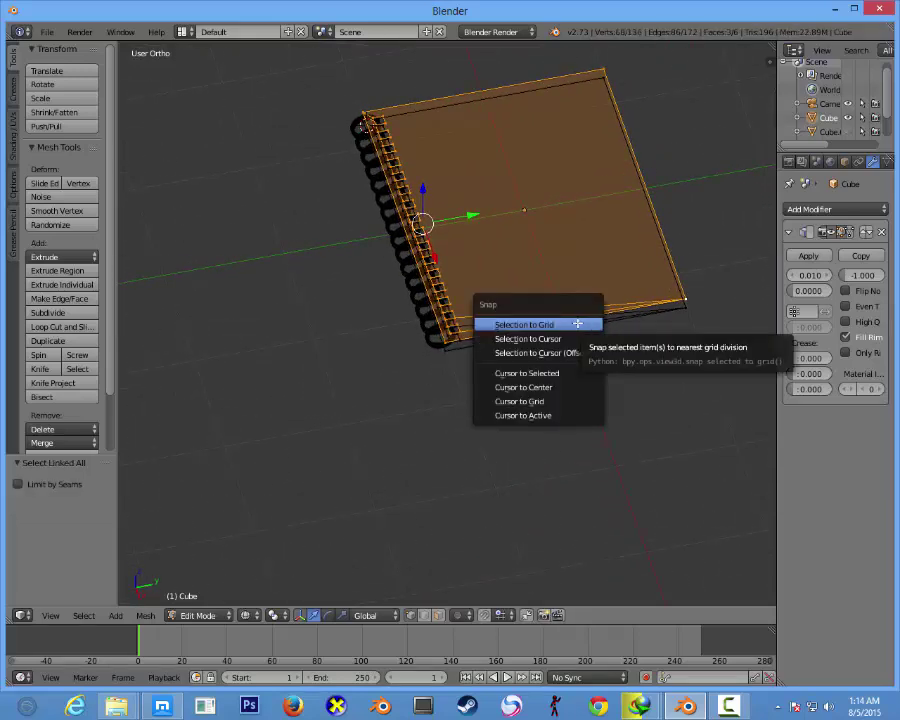
click(578, 324)
key(Tab)
- Snap the 3D cursor to the selected cover and bring up the Add menu
mouse_move(492, 273)
middle_down()
mouse_move(420, 284)
mouse_move(440, 280)
middle_up()
key(shift+s)
click(446, 330)
key(KP_3)
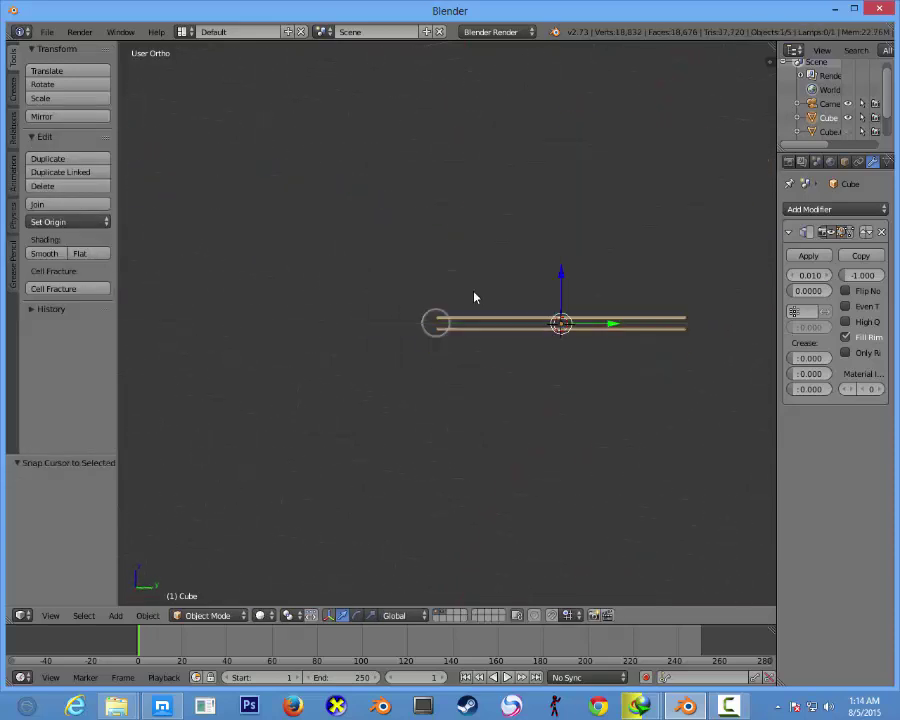
scroll(535, 270, up, 5)
ctrl+scroll(500, 270, down, 2)
key(shift+a)
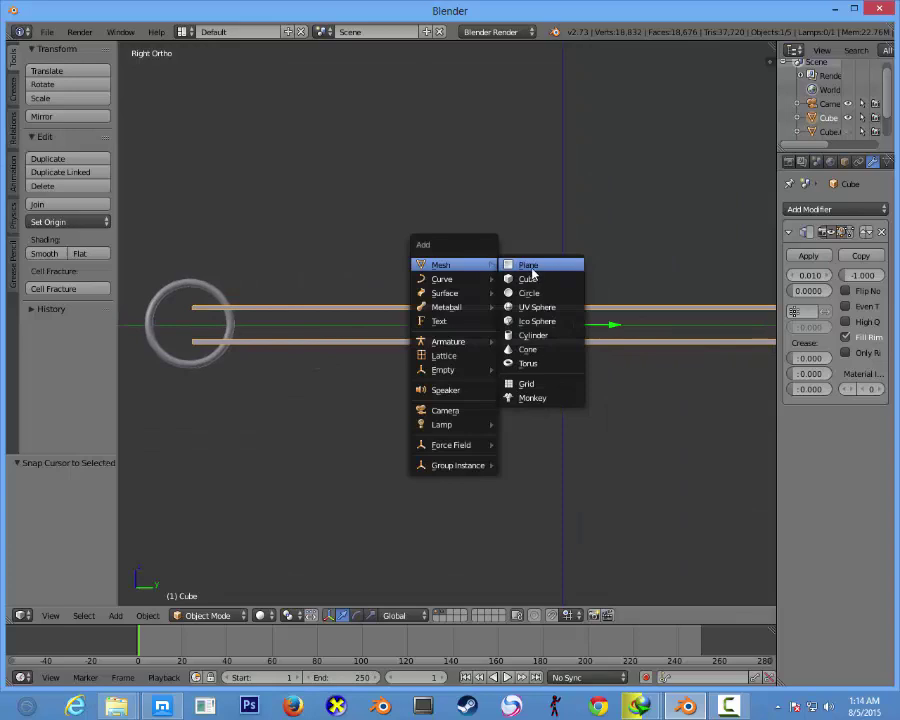
- Add a plane at the 3D cursor and move it along Z to sit between the covers
click(530, 266)
key(Tab)
key(g)
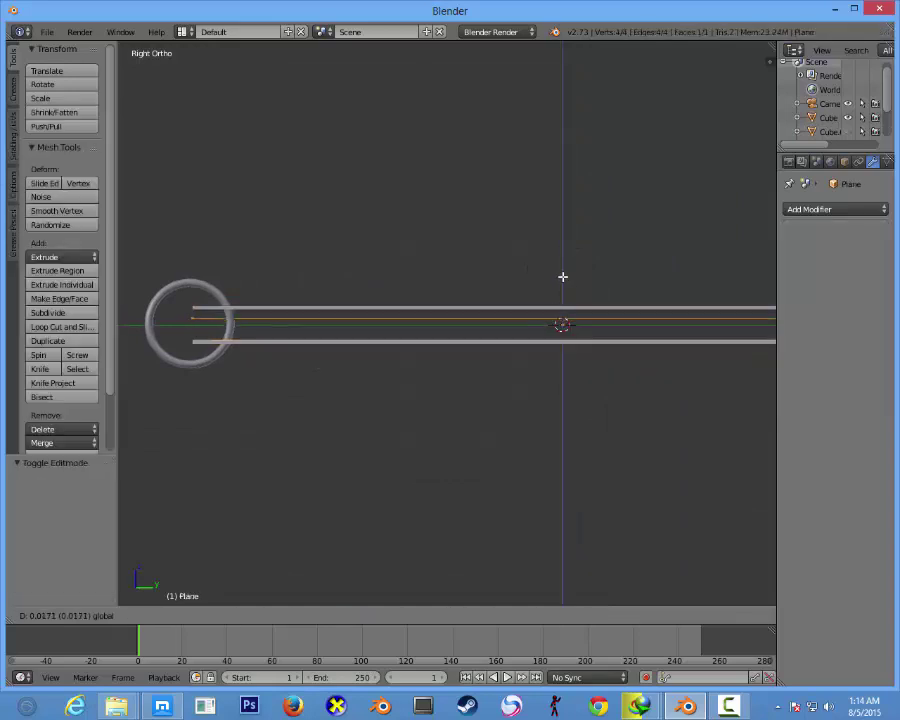
click(587, 219)
scroll(536, 294, up, 4)
scroll(554, 296, up, 4)
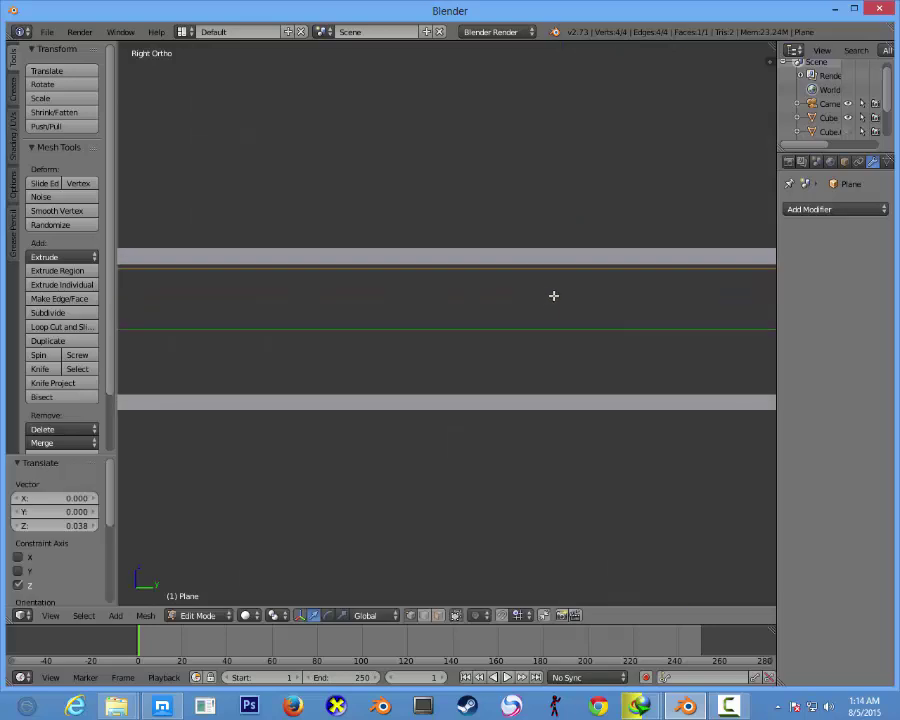
shift+middle_drag(692, 207, 870, 280)
scroll(344, 271, up, 4)
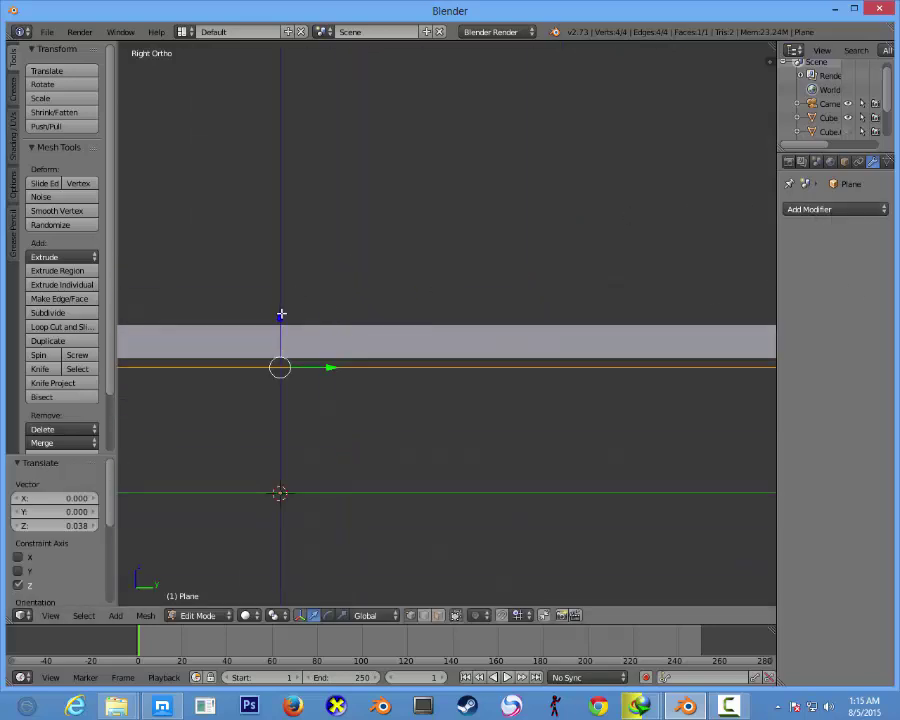
key(g)
key(z)
click(293, 272)
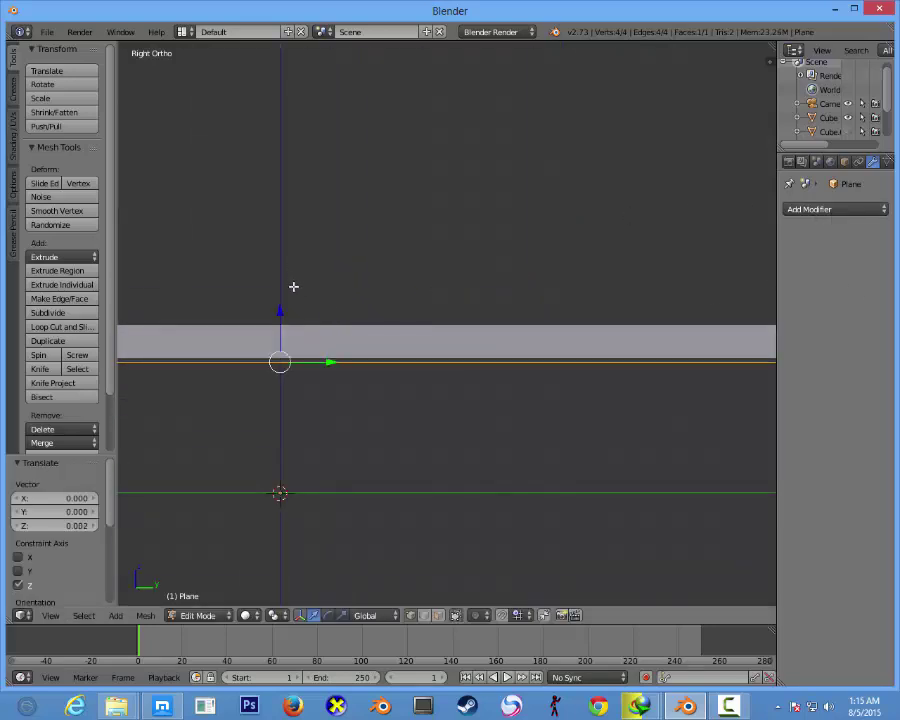
- Give the plane an Array modifier with 6 copies at relative Z offset 2
click(868, 208)
click(640, 252)
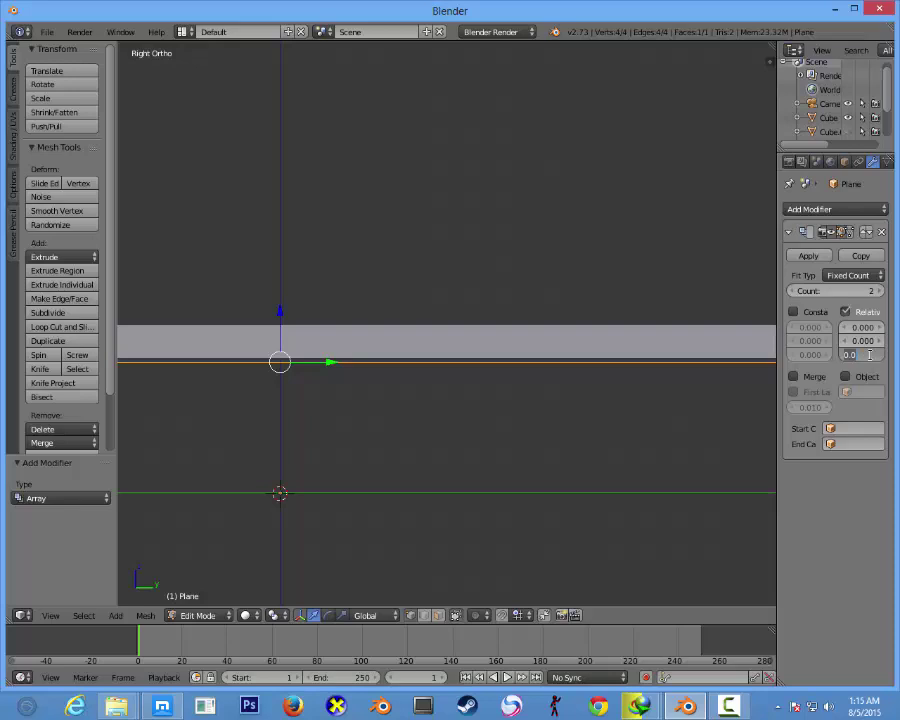
text(2.000)
click(870, 290)
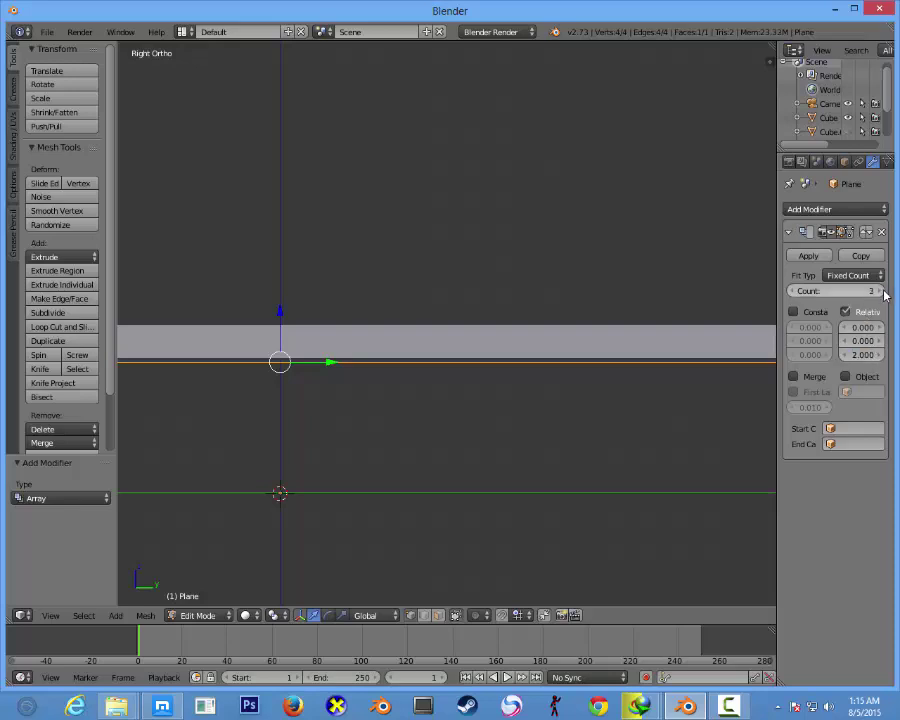
text(6)
key(Return)
scroll(565, 341, down, 3)
- Select the whole page mesh in Edit Mode and scale it along X
middle_drag(565, 341, 473, 335)
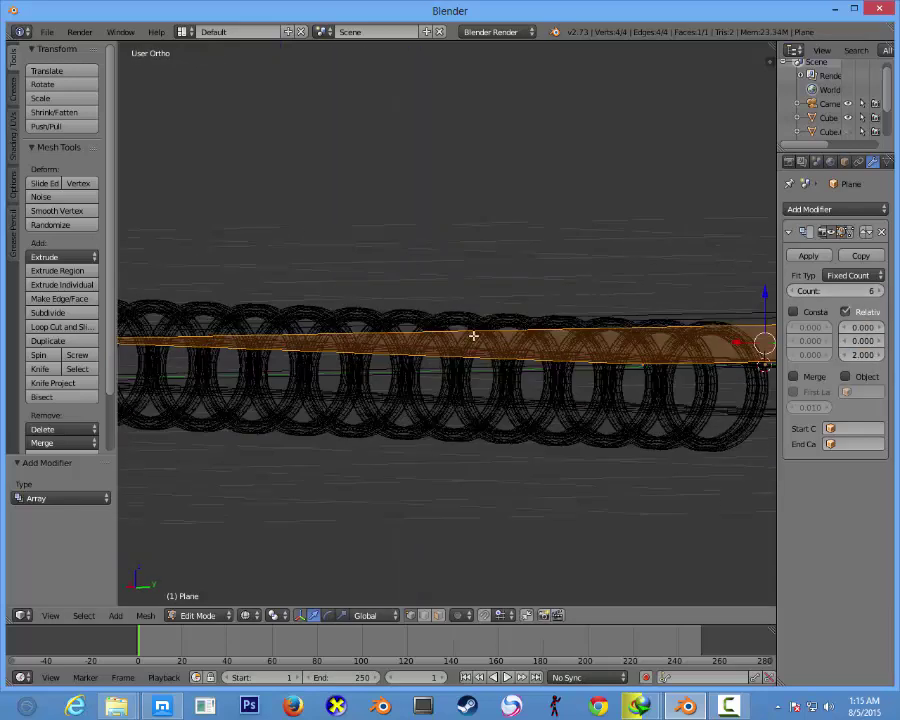
scroll(473, 336, up, 3)
scroll(473, 336, up, 3)
key(Tab)
scroll(517, 375, down, 5)
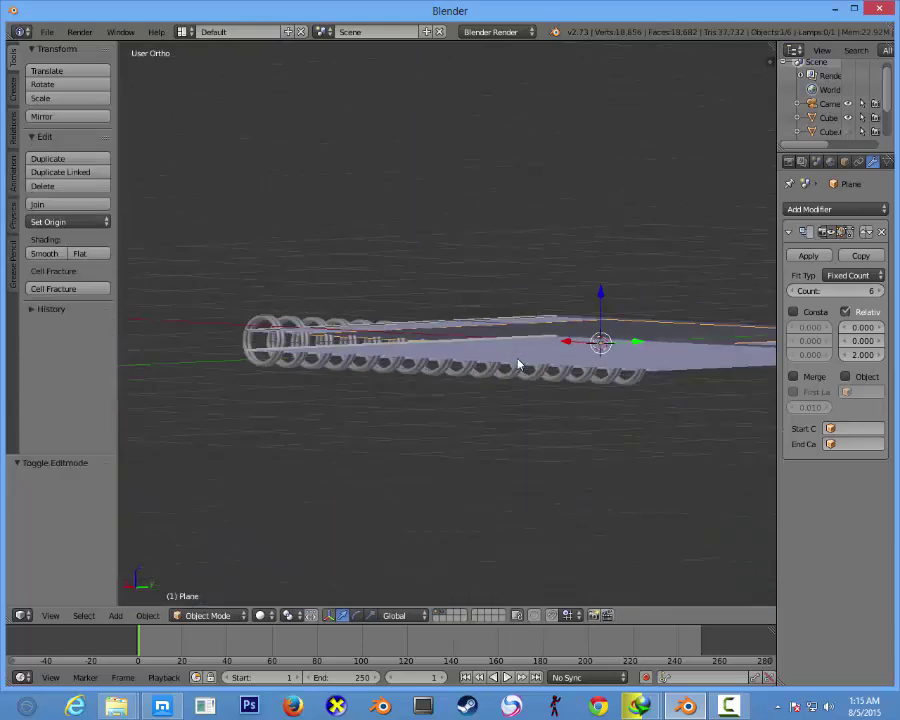
mouse_move(518, 366)
middle_down()
mouse_move(460, 362)
mouse_move(436, 382)
mouse_move(531, 430)
middle_up()
key(Tab)
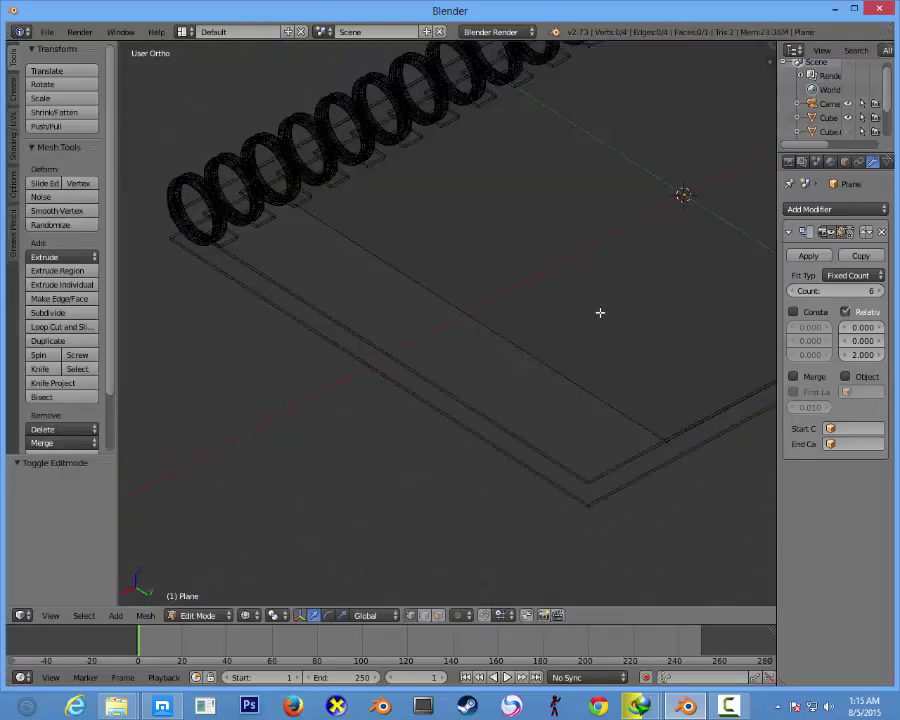
key(a)
key(s)
key(x)
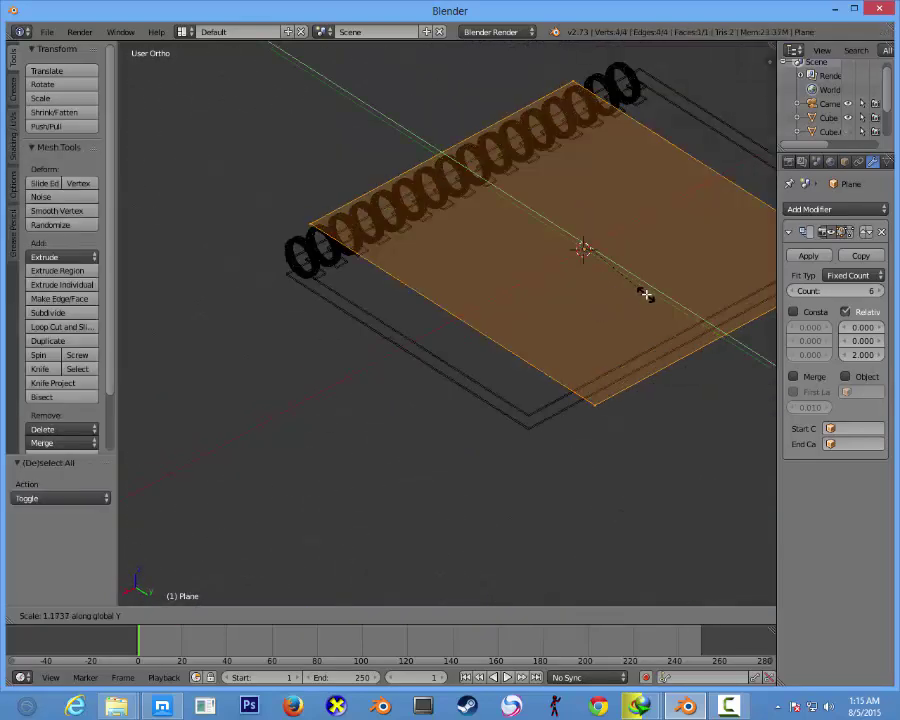
click(654, 296)
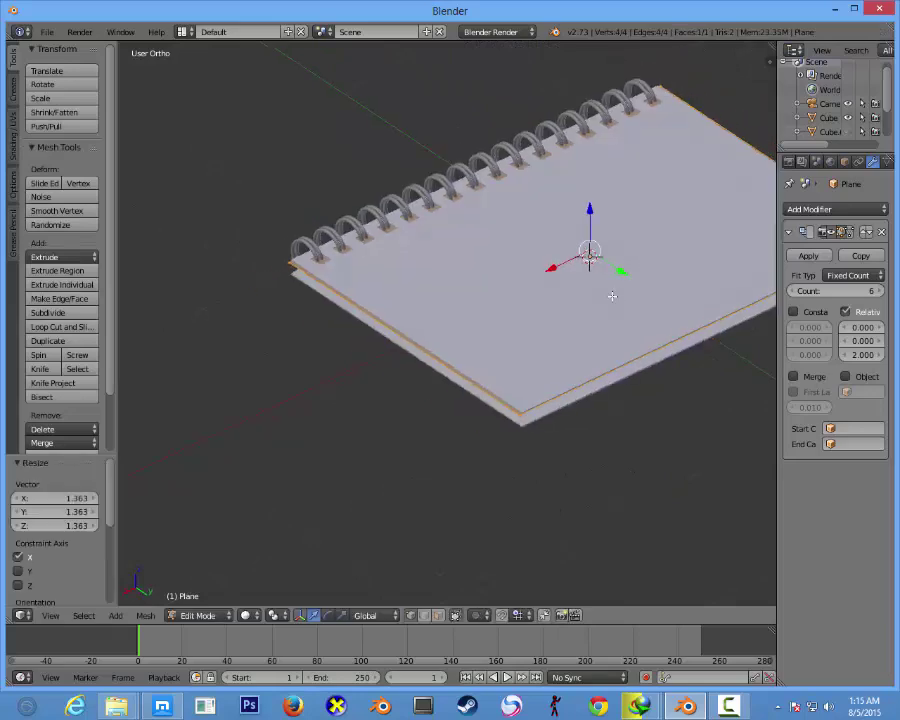
- Rescale the page along X to fill the cover (1.363), then widen the properties area
middle_drag(654, 296, 572, 186)
scroll(572, 186, up, 2)
key(s)
key(x)
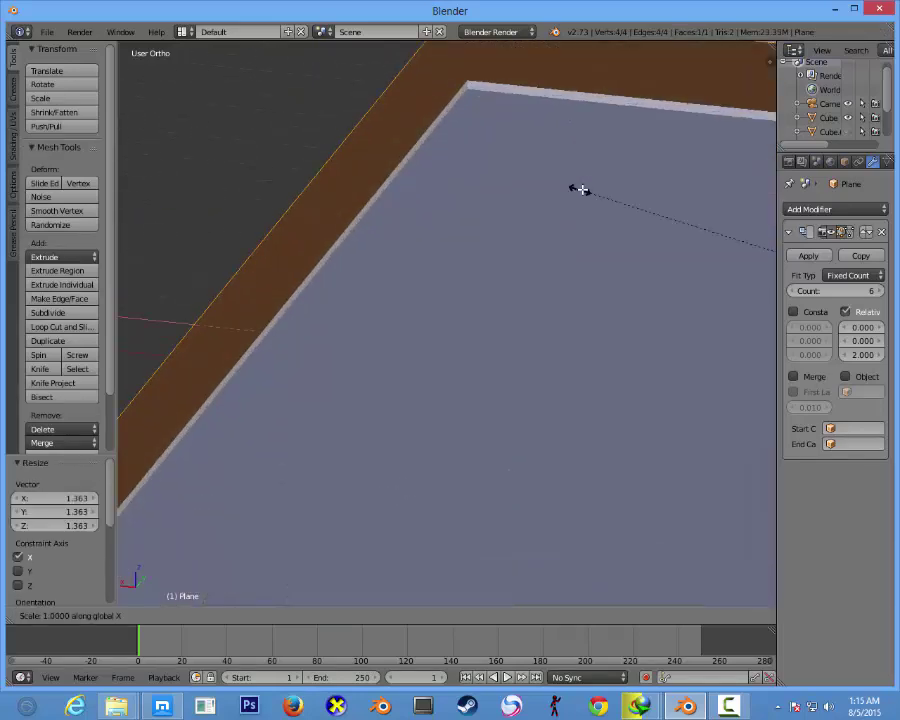
click(593, 198)
scroll(593, 198, down, 3)
key(Tab)
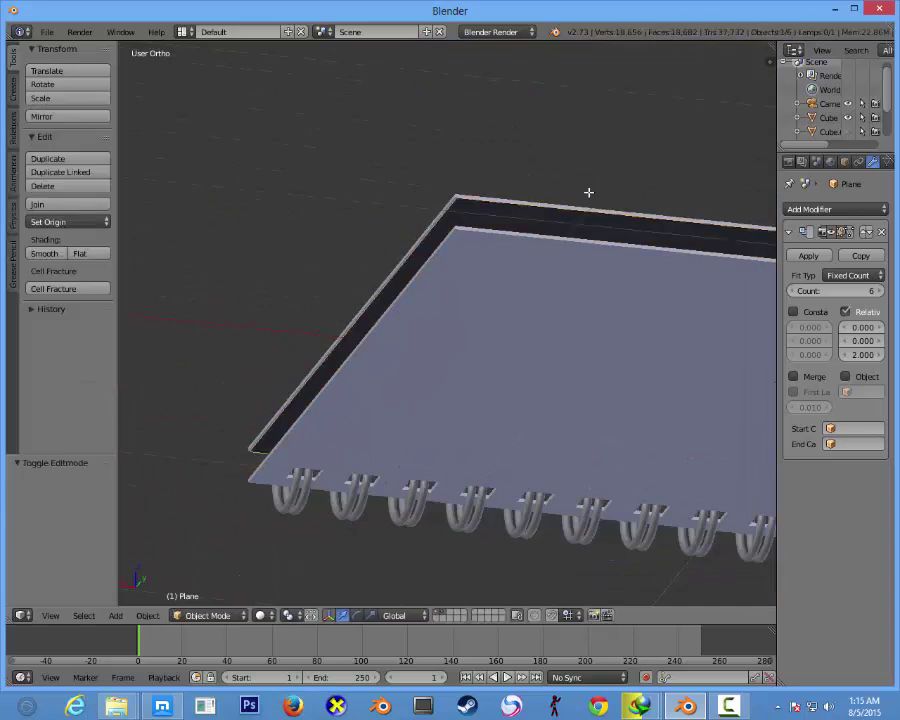
scroll(700, 221, up, 2)
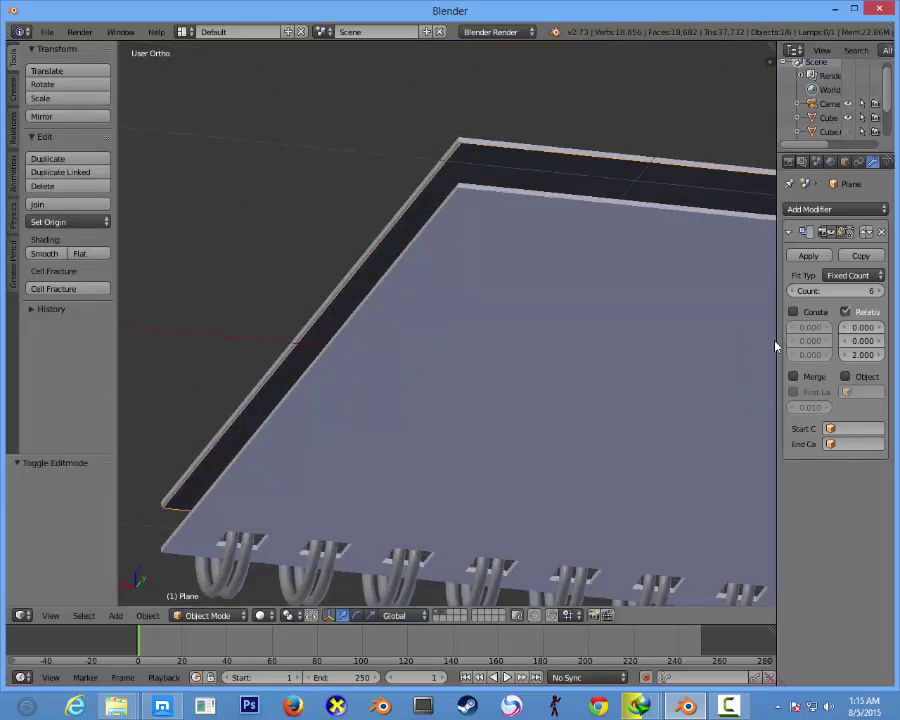
drag(777, 341, 716, 358)
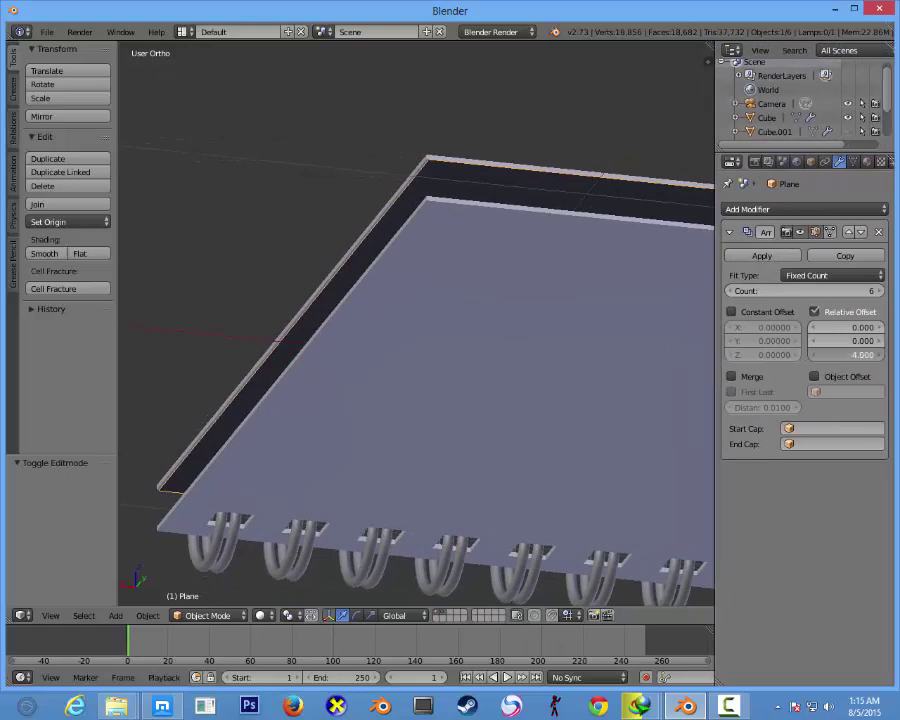
- Select the whole plane and delete its existing Array modifier
key(z)
mouse_move(360, 253)
middle_down()
mouse_move(388, 287)
mouse_move(404, 287)
mouse_move(464, 249)
middle_up()
key(z)
key(Tab)
scroll(464, 249, up, 2)
key(a)
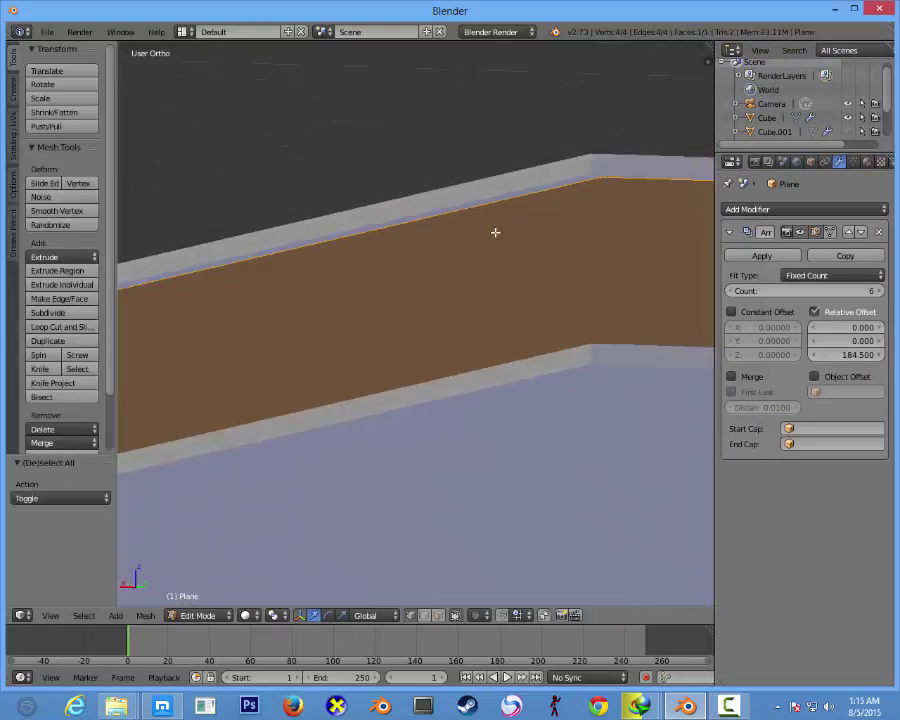
scroll(494, 230, down, 1)
key(Tab)
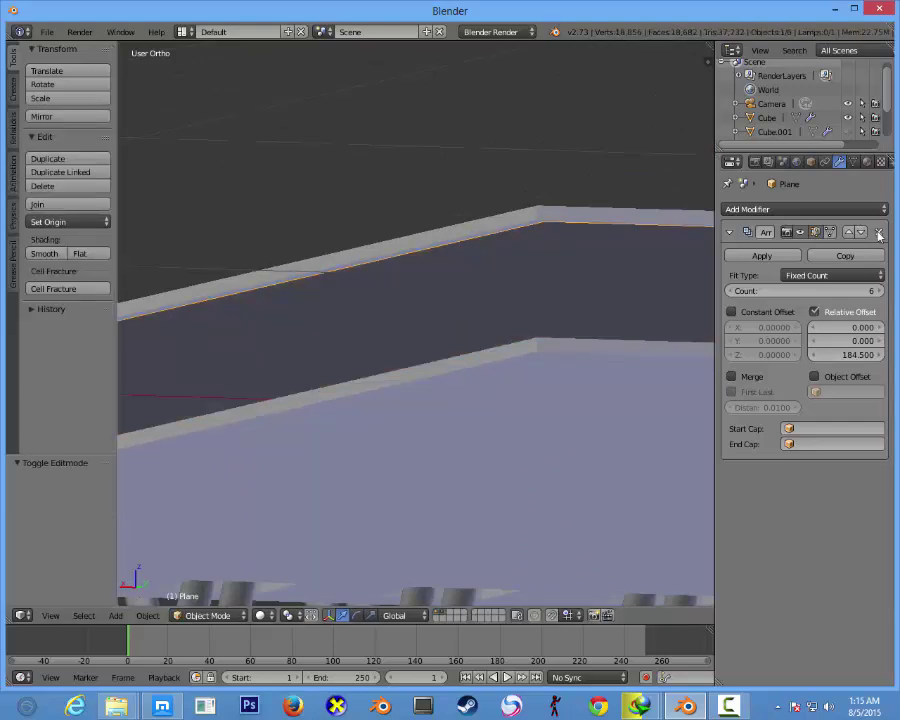
click(879, 234)
- Hide all other objects and add a new Array with relative offset X 0, Z 1
key(z)
key(z)
scroll(512, 239, down, 1)
scroll(490, 240, down, 2)
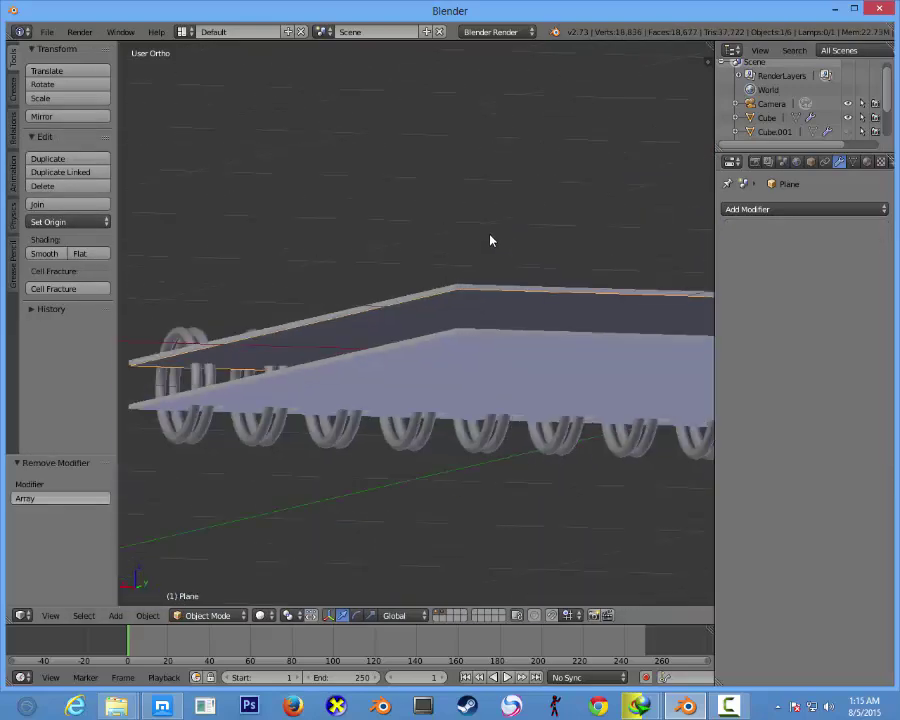
middle_drag(490, 240, 536, 257)
key(shift+h)
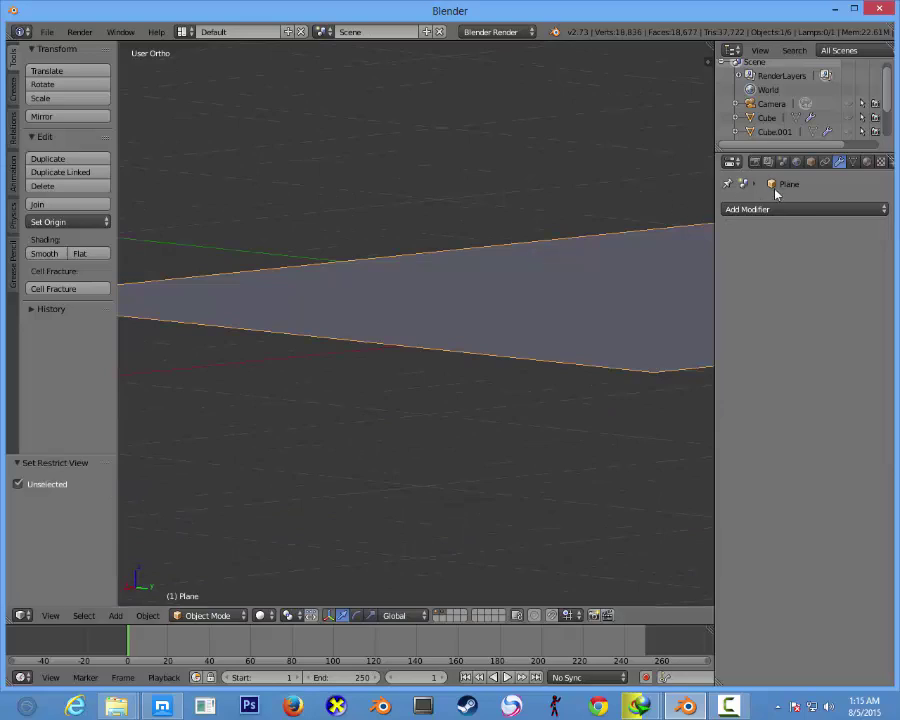
click(778, 209)
click(617, 243)
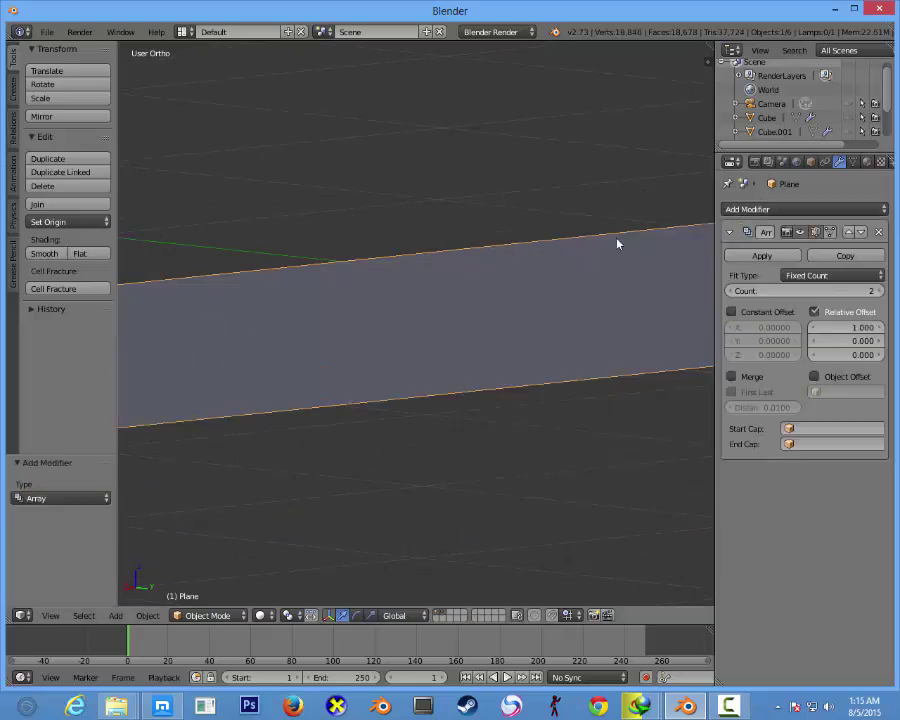
click(860, 354)
text(1.000)
scroll(376, 364, down, 1)
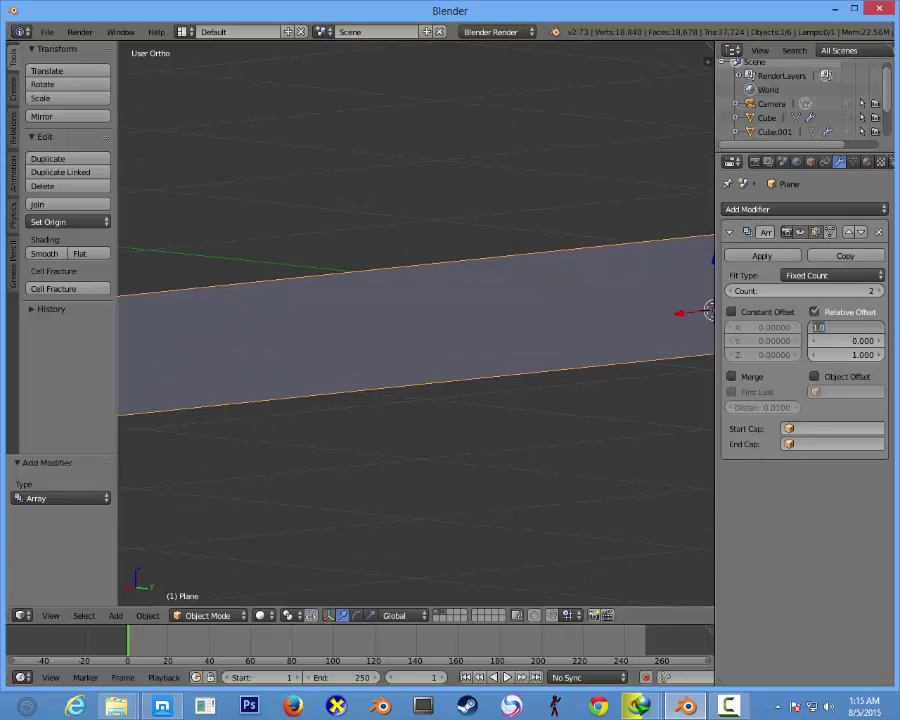
text(0)
key(Return)
scroll(665, 341, down, 5)
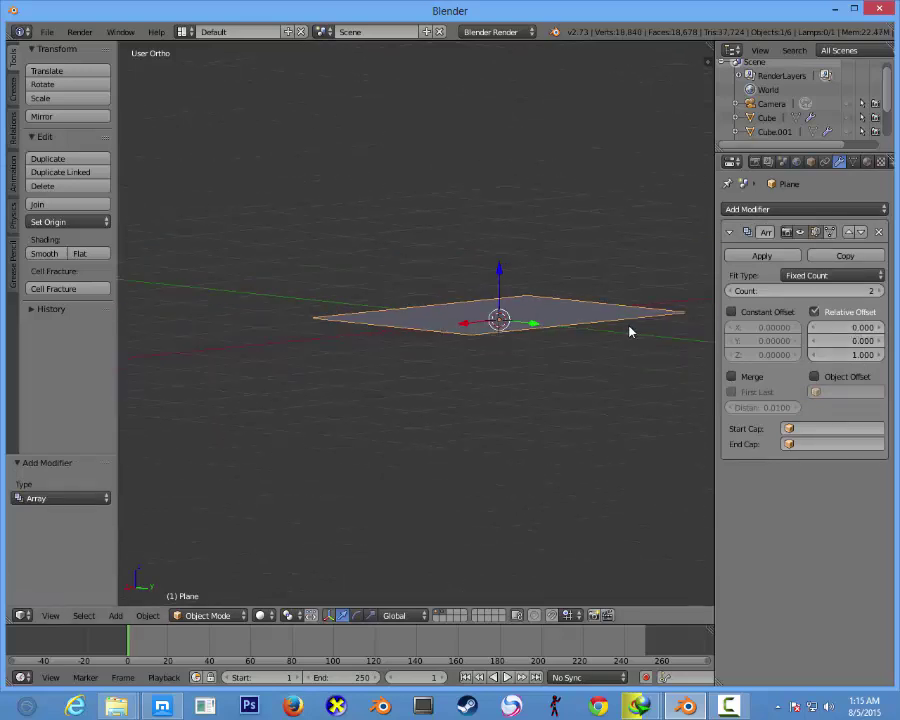
- Extrude the plane's face to give the page a thin thickness
mouse_move(629, 331)
middle_down()
mouse_move(546, 243)
mouse_move(570, 230)
middle_up()
scroll(546, 243, up, 5)
key(Tab)
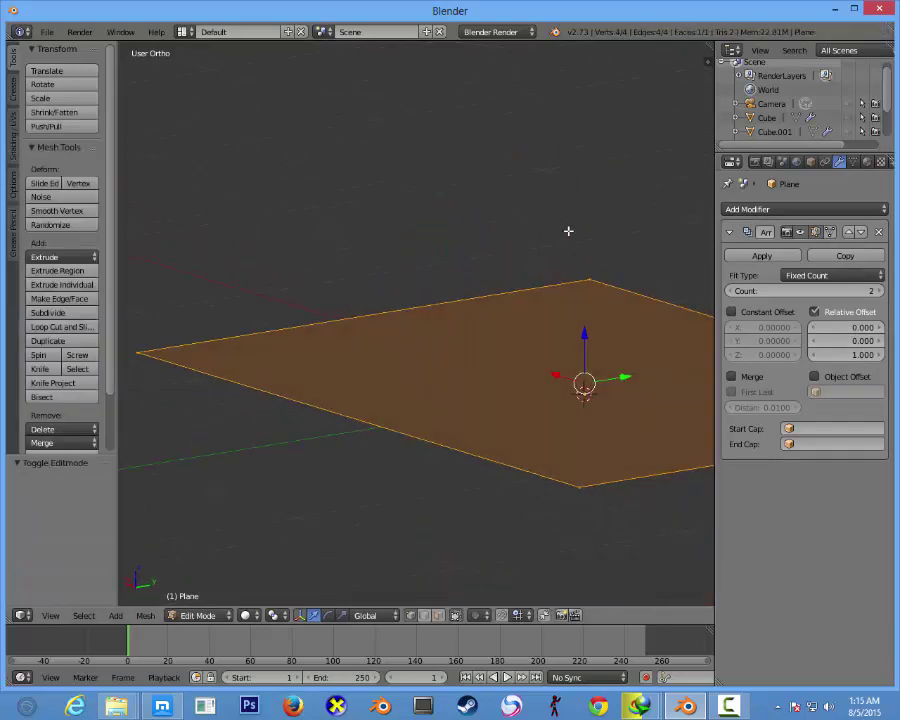
scroll(570, 230, up, 3)
key(e)
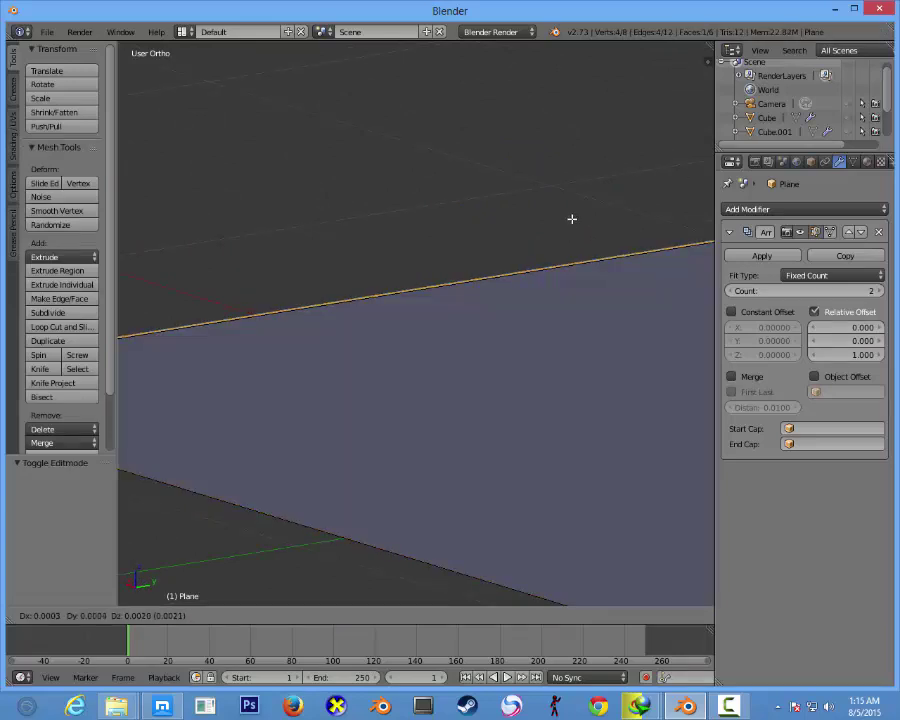
click(572, 223)
mouse_move(554, 229)
middle_down()
mouse_move(532, 208)
mouse_move(546, 214)
mouse_move(546, 244)
middle_up()
key(a)
key(Tab)
- Select the slab's top face and move it to adjust the page thickness
middle_drag(522, 320, 520, 307)
key(Tab)
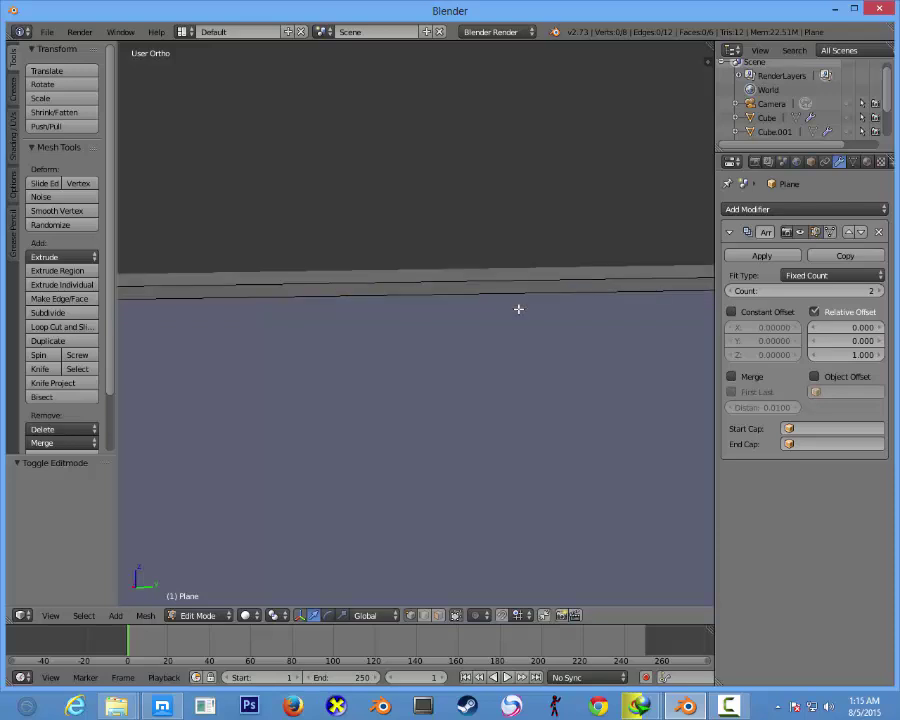
key(a)
key(a)
key(a)
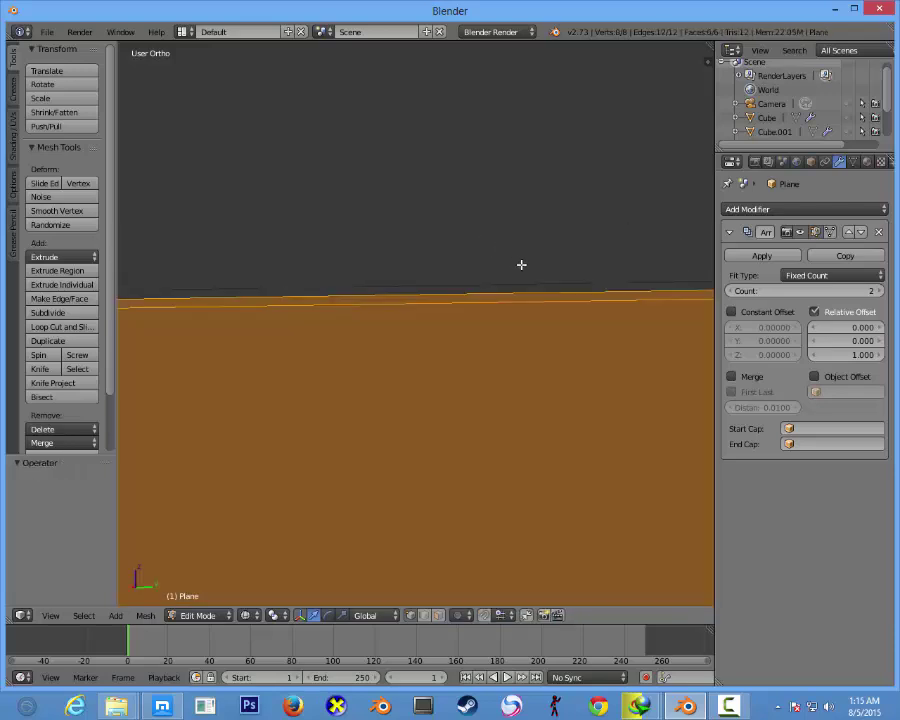
key(a)
right_click(508, 267)
scroll(506, 266, up, 4)
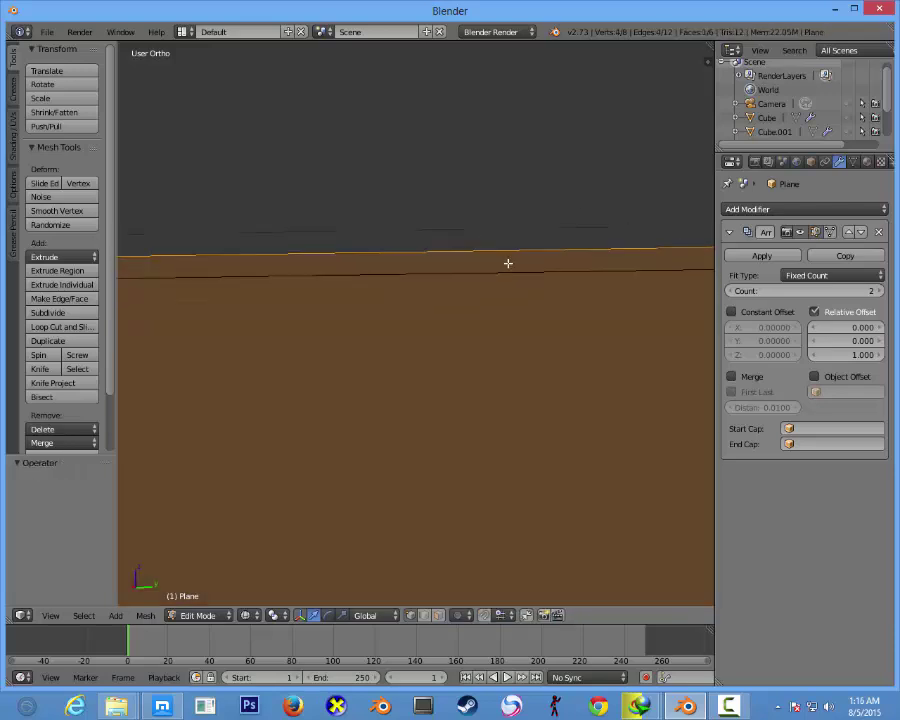
key(g)
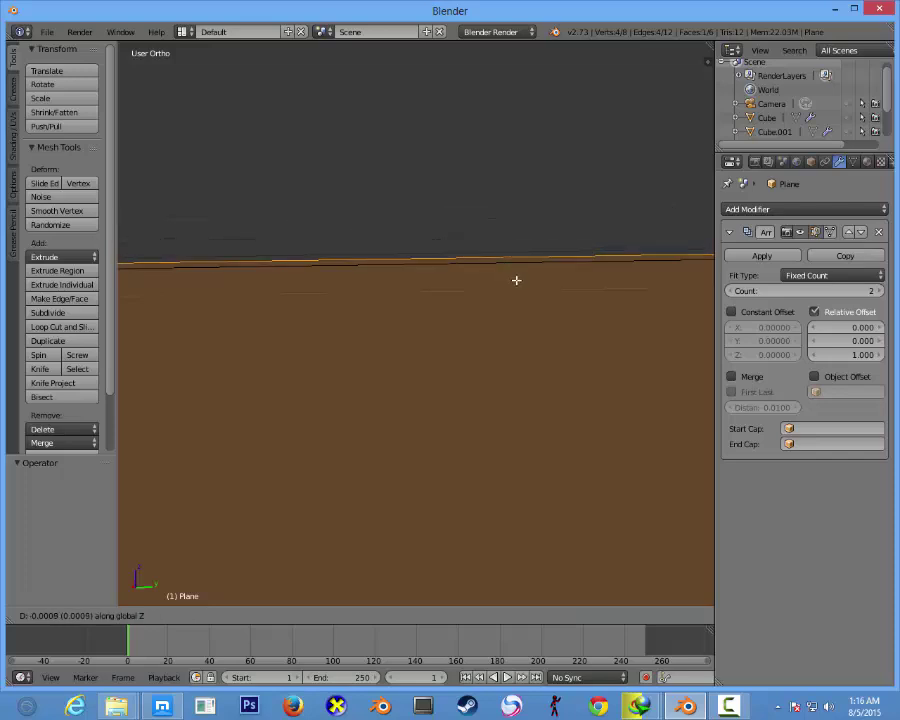
click(516, 279)
key(a)
key(Tab)
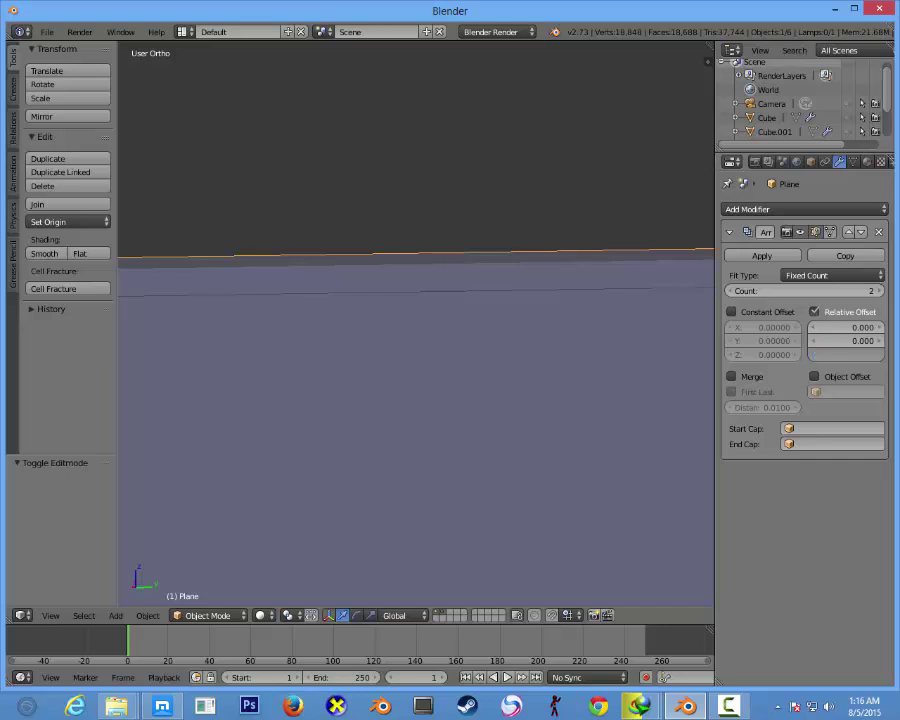
text(-2)
- Set the array Z offset to -2, unhide all objects, then raise the count and offset to -4
key(Return)
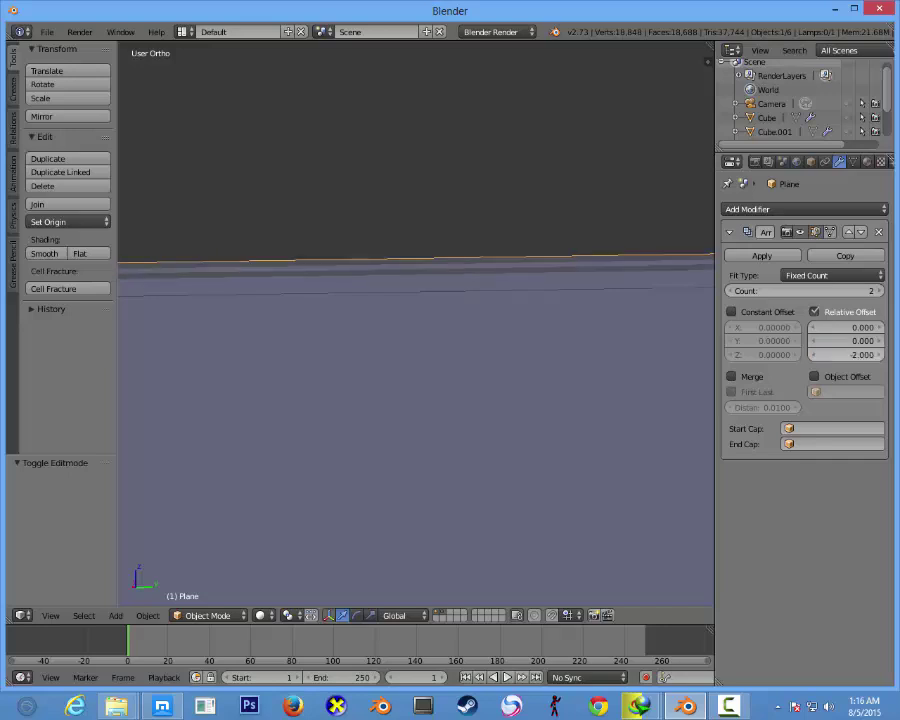
shift+middle_drag(307, 225, 326, 250)
key(alt+h)
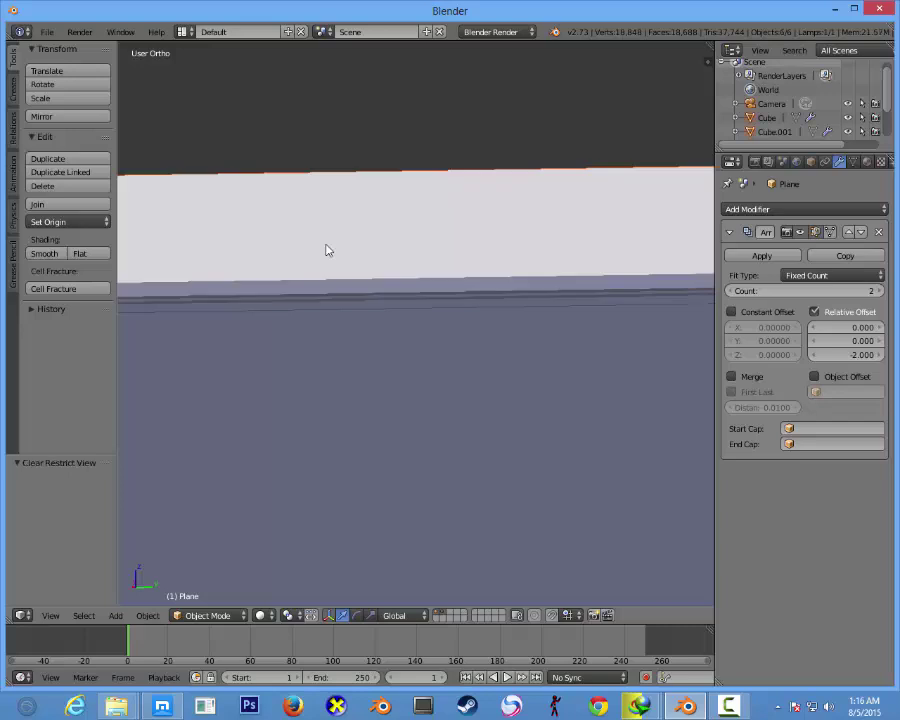
key(a)
scroll(406, 374, down, 6)
scroll(392, 356, down, 5)
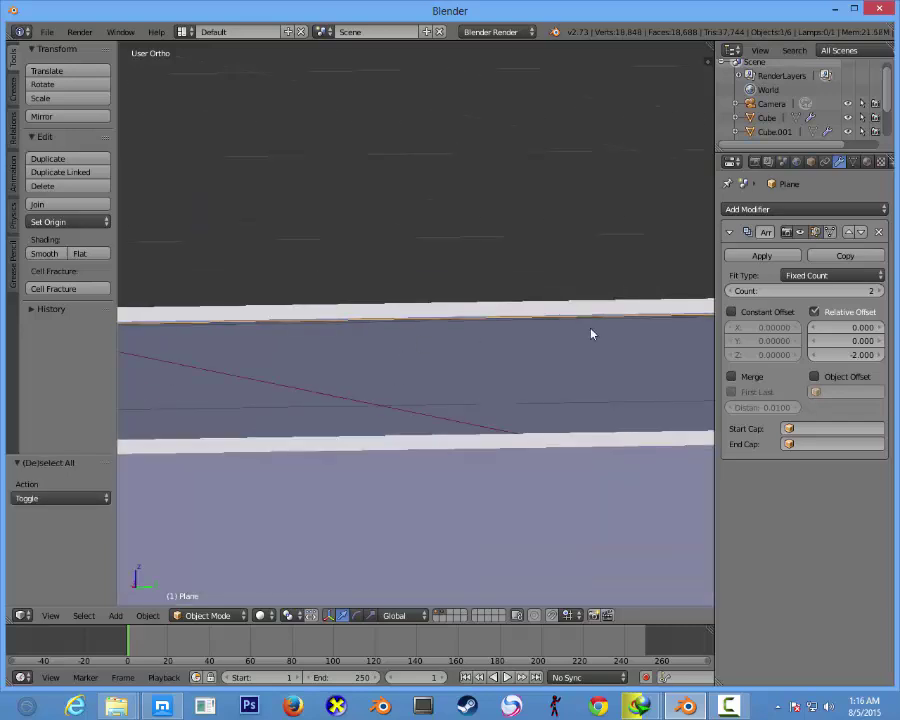
click(879, 291)
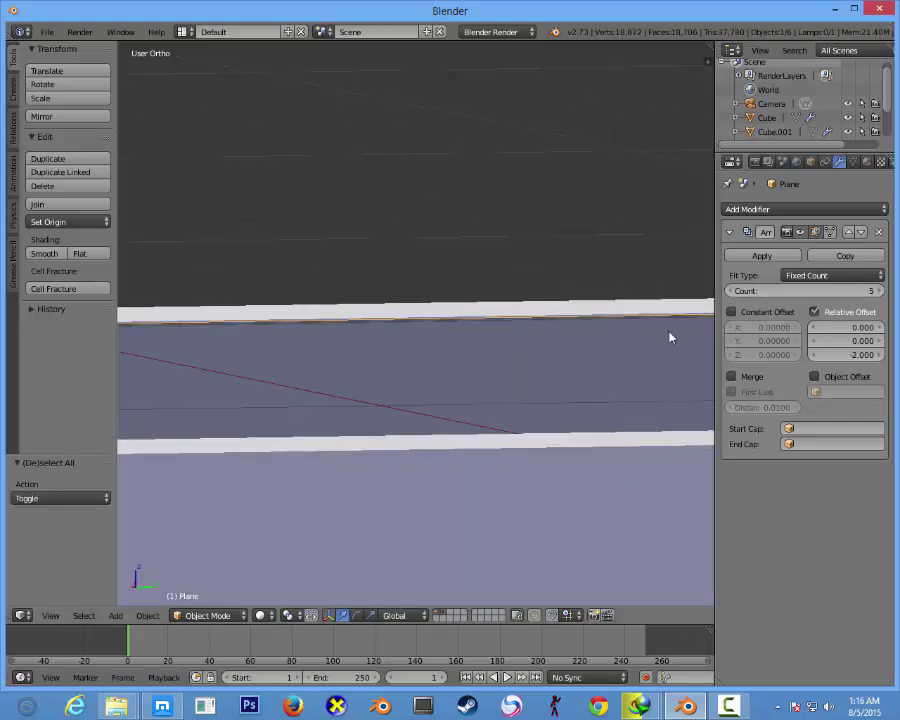
scroll(656, 333, up, 3)
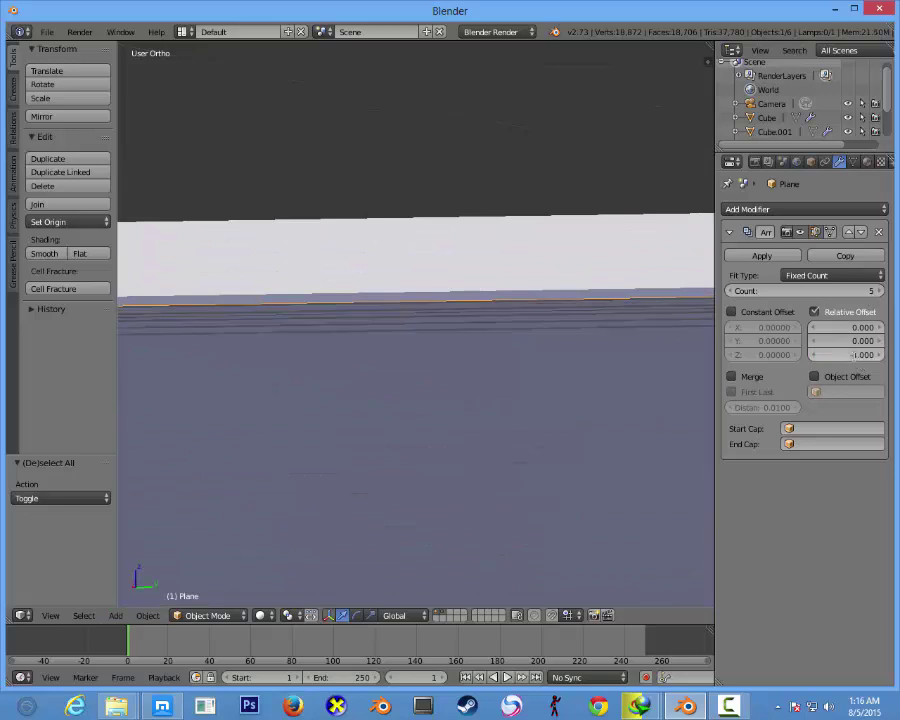
key(Return)
- Raise the count to 79, set the Z offset to -8, then reduce the stack to 44 copies
drag(767, 292, 779, 297)
scroll(484, 300, down, 3)
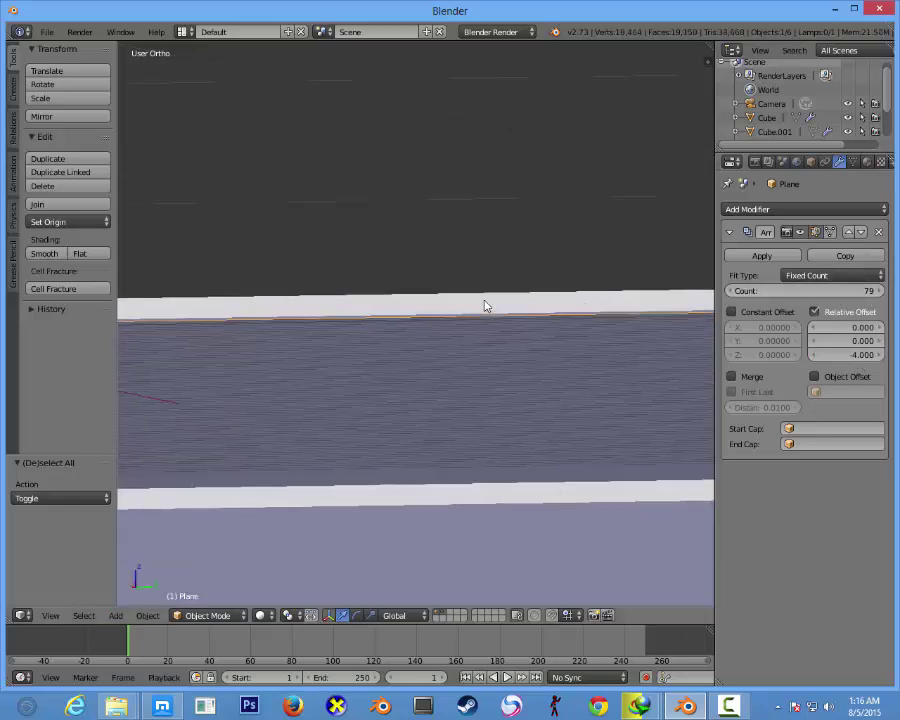
middle_drag(494, 326, 411, 282)
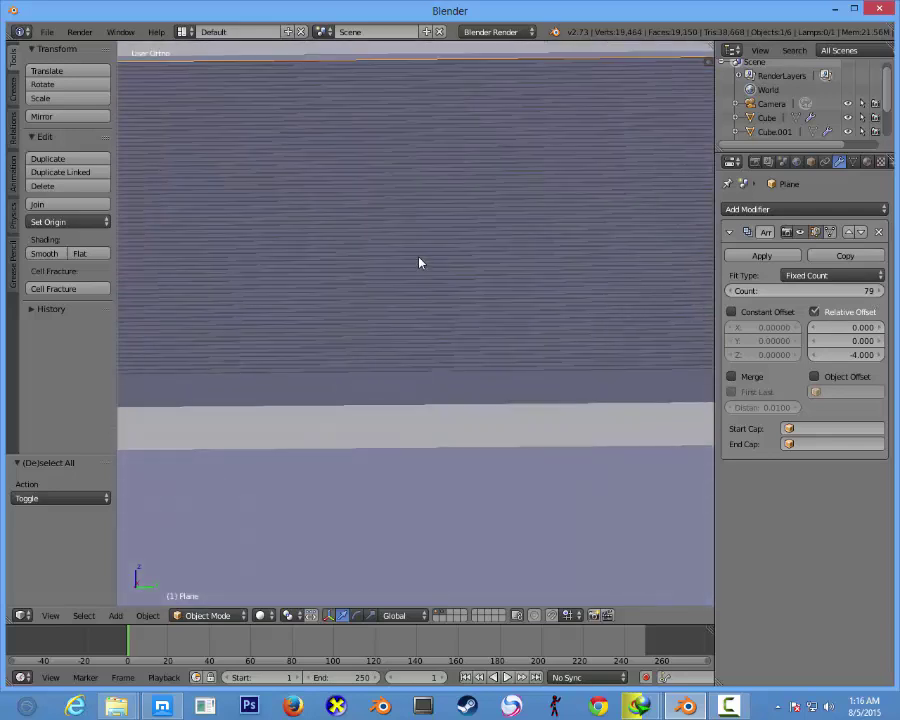
click(858, 354)
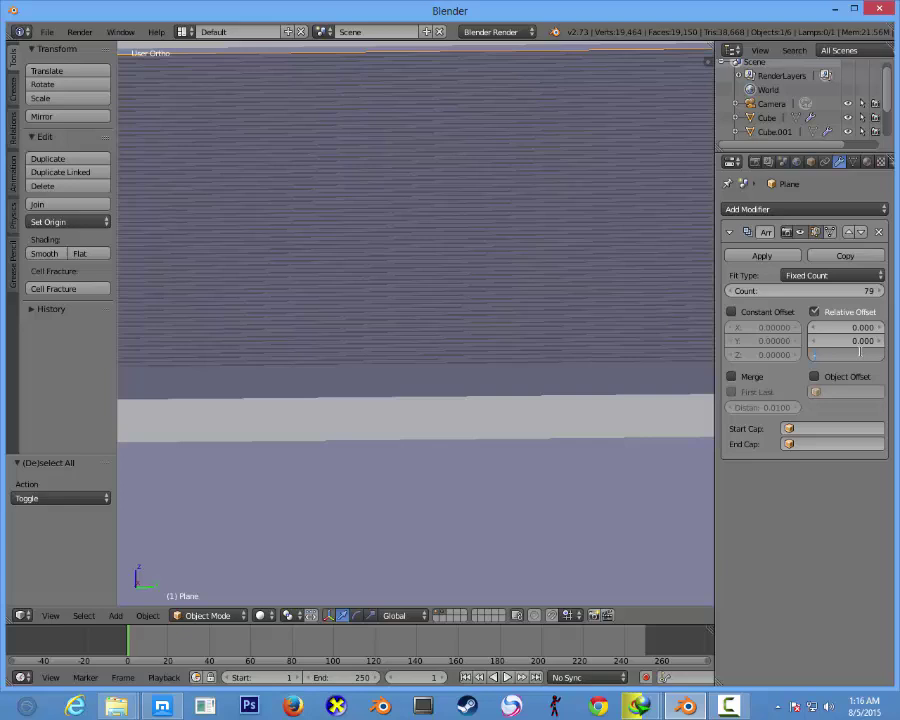
text(-8)
key(Return)
scroll(518, 402, down, 2)
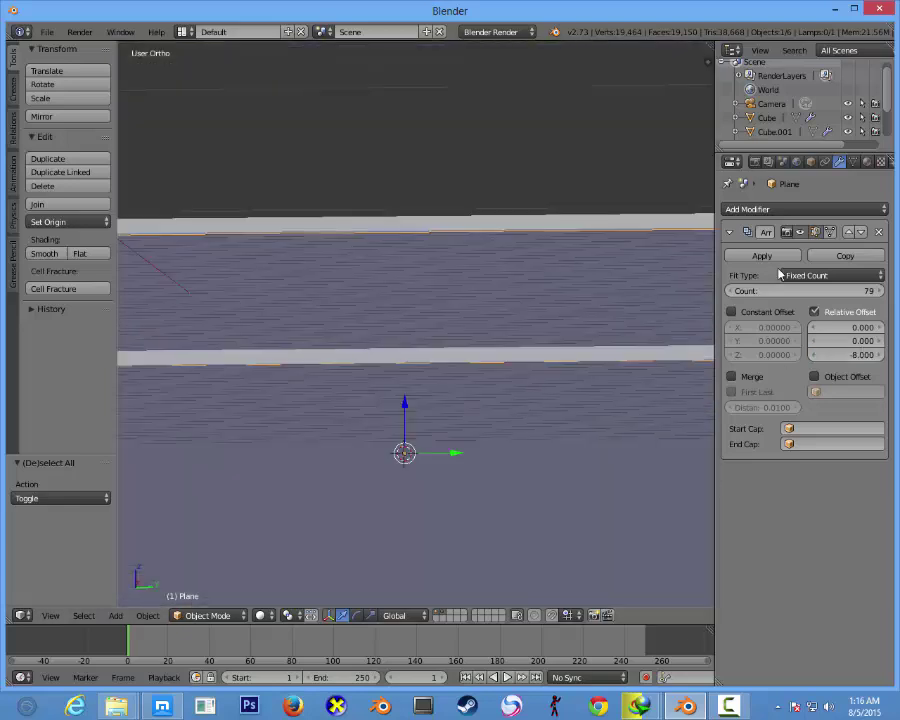
mouse_move(800, 290)
mouse_down()
mouse_move(740, 290)
mouse_move(797, 292)
mouse_up()
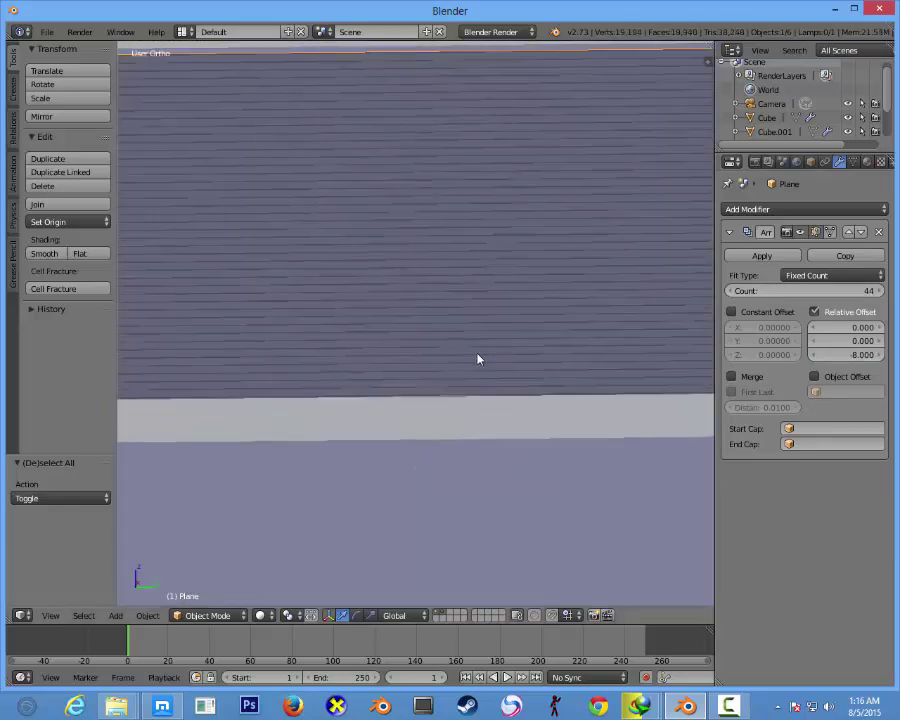
mouse_move(478, 360)
middle_down()
mouse_move(522, 317)
mouse_move(468, 330)
mouse_move(426, 317)
mouse_move(450, 327)
mouse_move(576, 330)
middle_up()
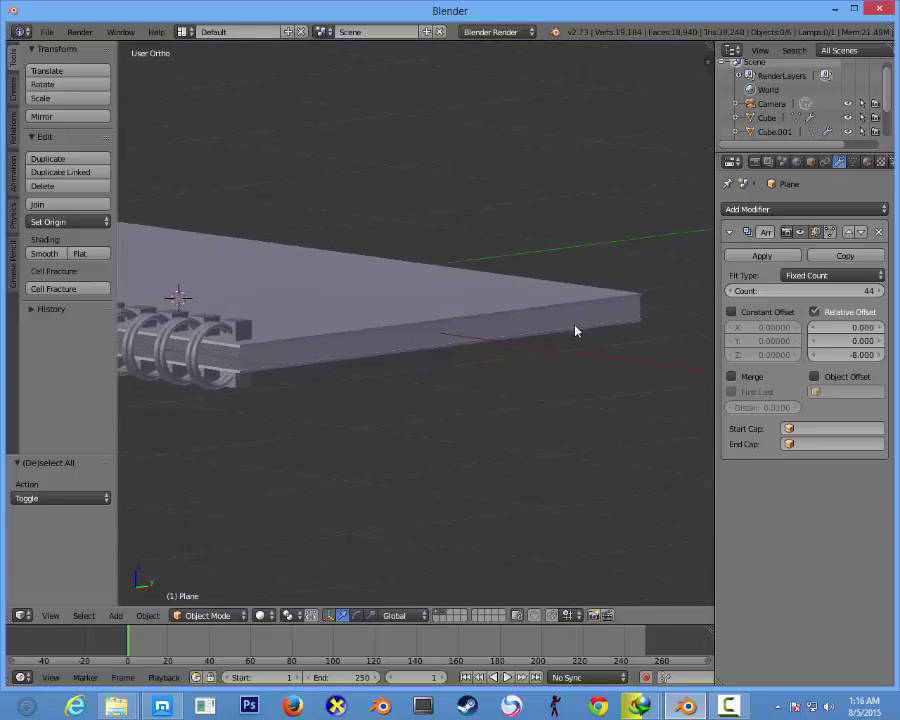
- Move the cutter block Cube.001 to another layer and put the browser away
key(m)
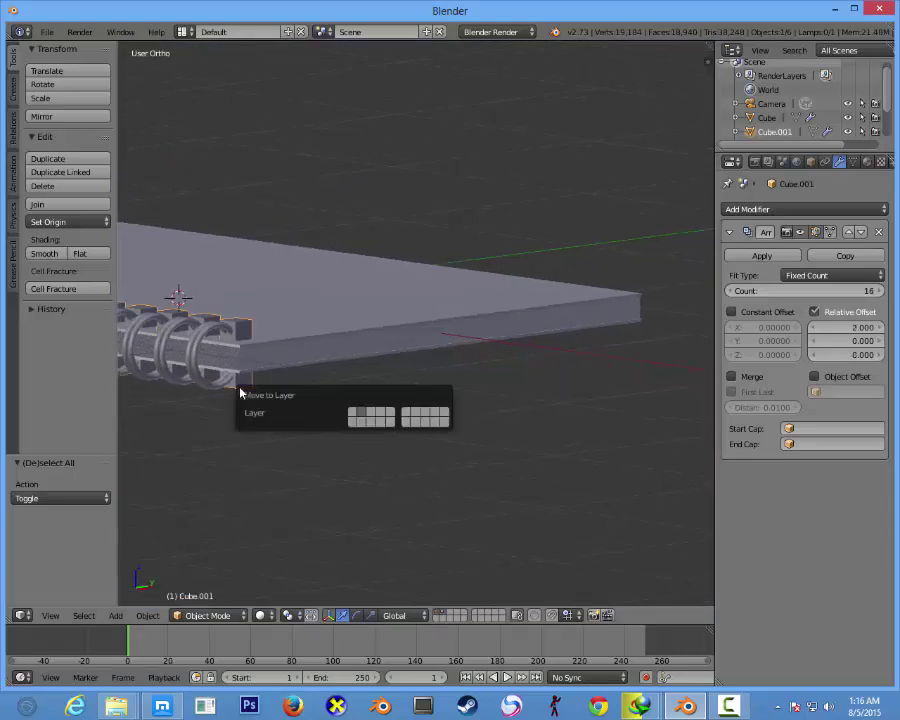
key(a)
scroll(333, 394, down, 4)
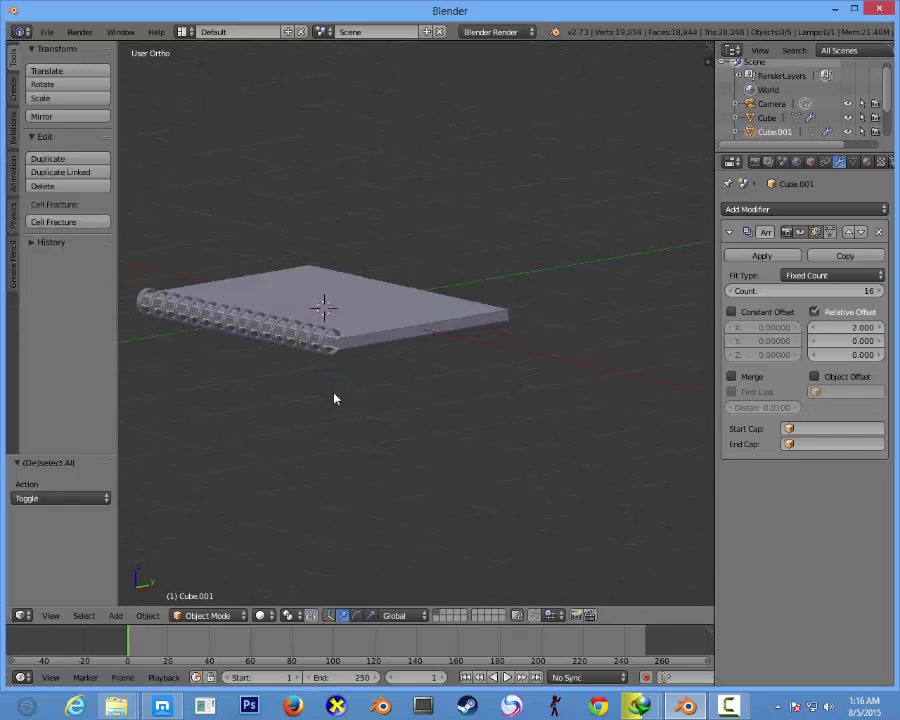
middle_drag(333, 394, 254, 360)
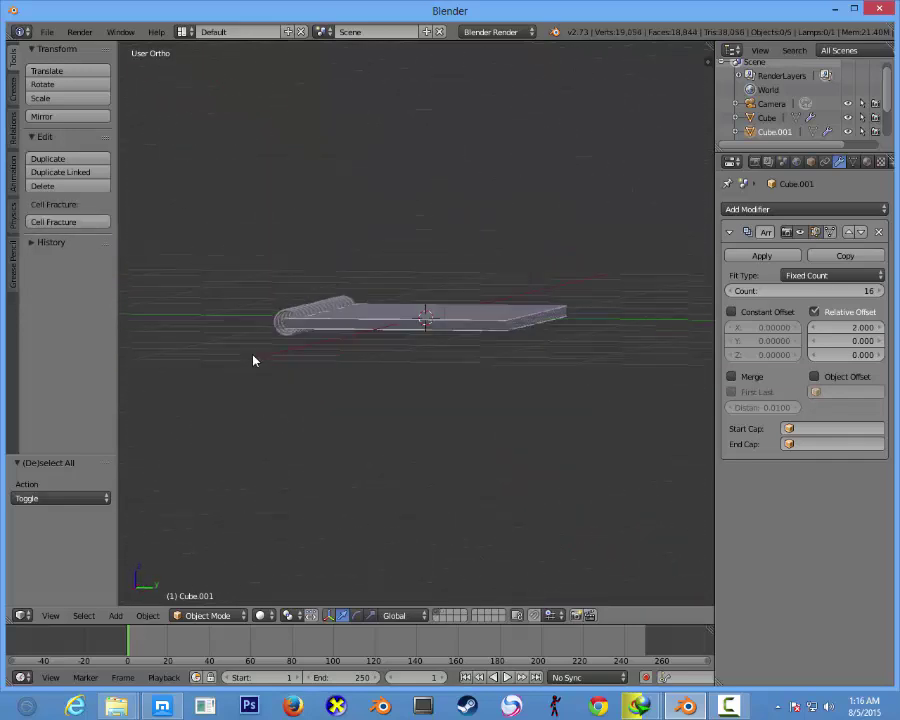
click(166, 706)
click(168, 706)
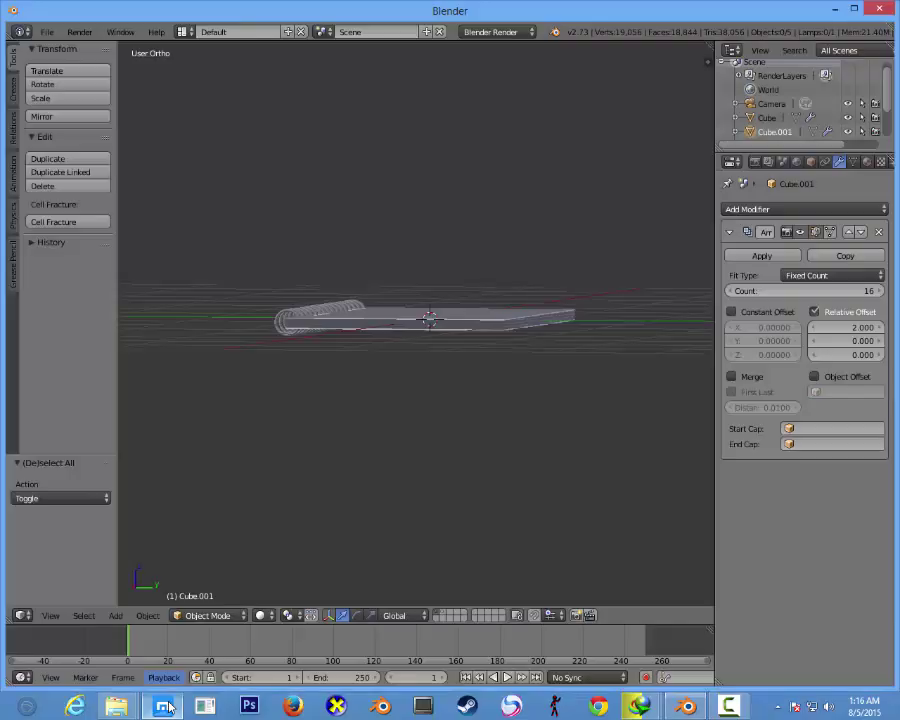
- Select the Plane and inspect its mesh edge-on in Edit Mode
middle_drag(458, 342, 426, 325)
right_click(406, 262)
key(Tab)
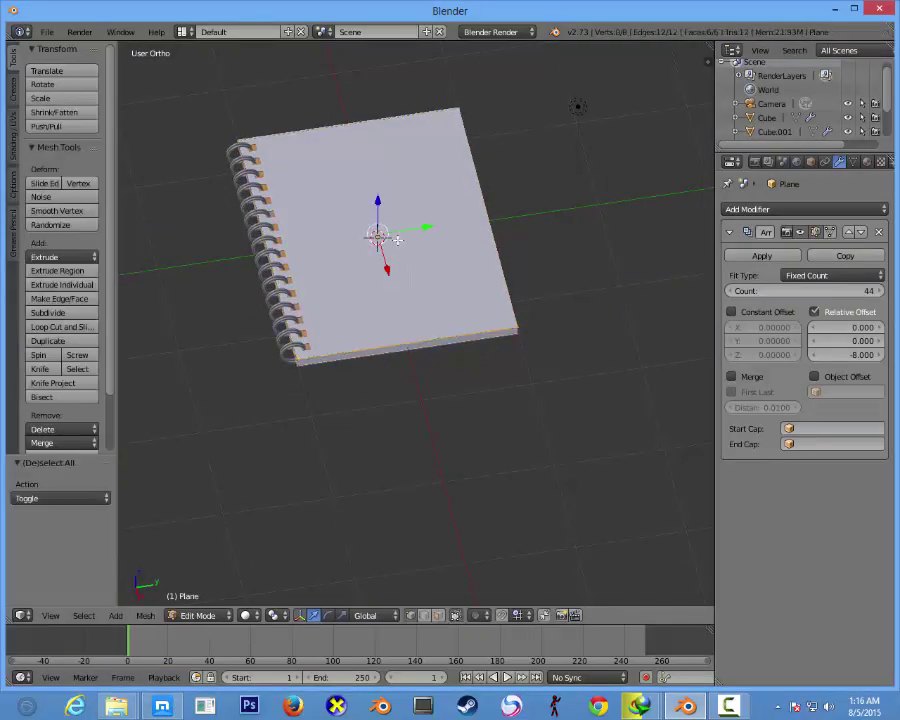
scroll(400, 245, up, 4)
mouse_move(394, 238)
middle_down()
mouse_move(395, 130)
mouse_move(354, 271)
middle_up()
- Select the Cube cover and, in Edit Mode, select its linked cover geometry
scroll(354, 271, up, 3)
key(Tab)
right_click(325, 353)
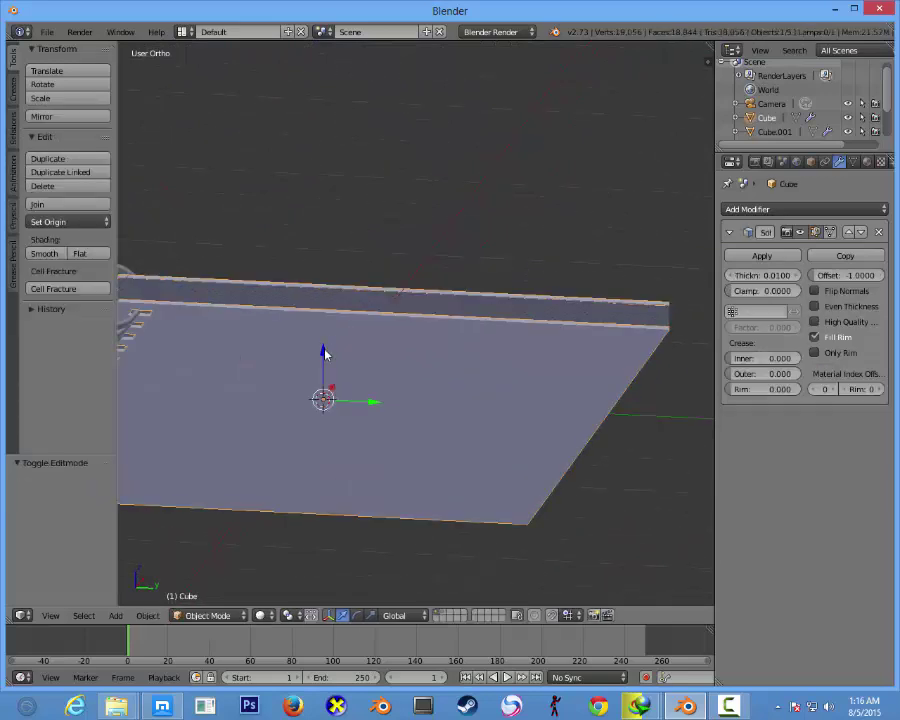
key(Tab)
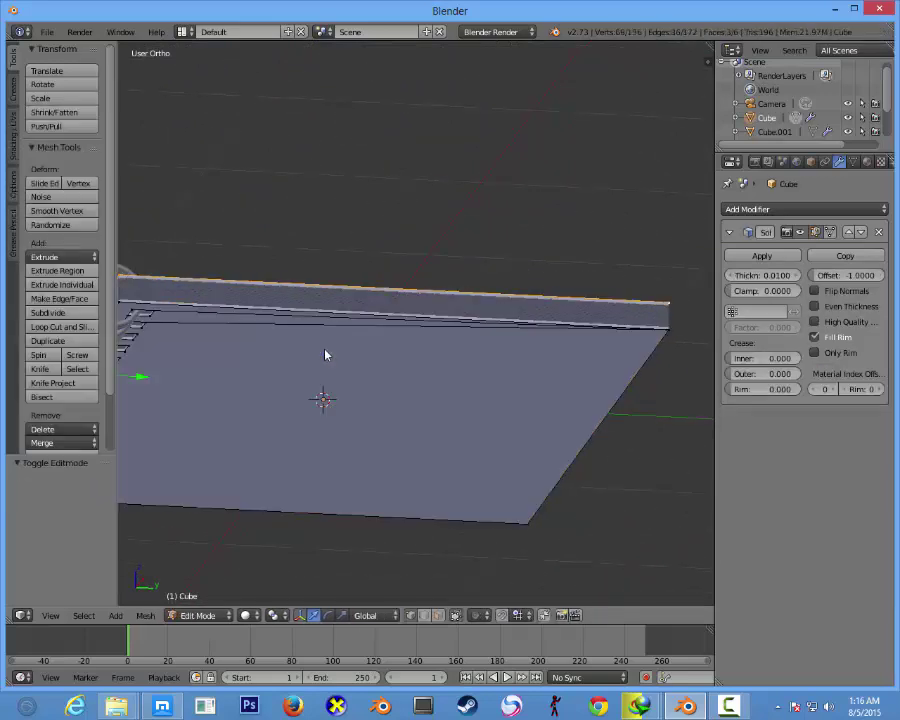
scroll(294, 343, down, 2)
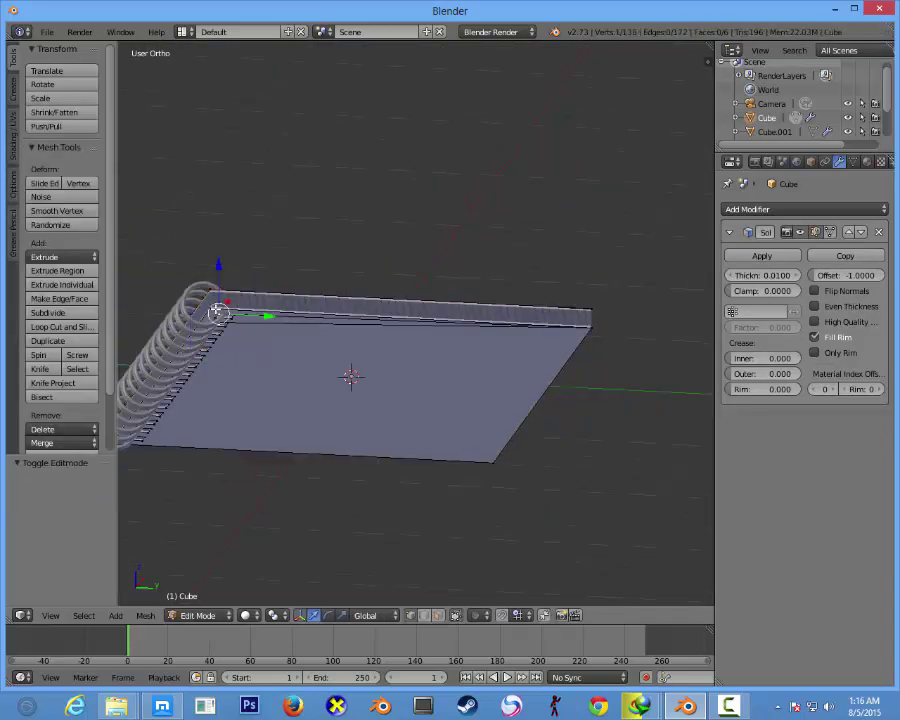
key(ctrl+l)
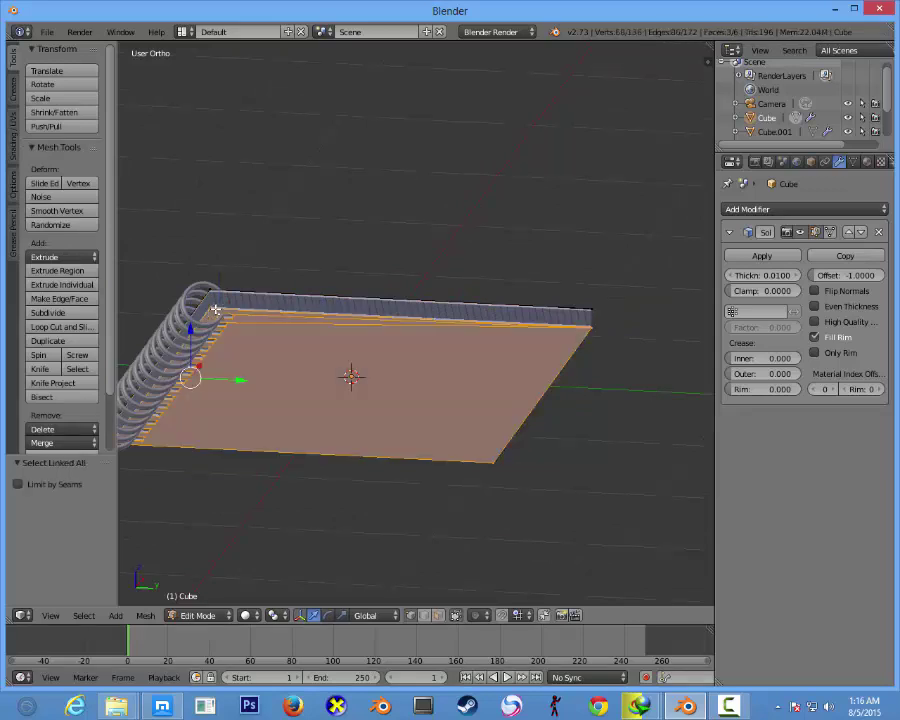
key(x)
- From the side view, delete the lower cover's faces and return to Object Mode
key(KP_3)
scroll(300, 318, up, 2)
scroll(244, 332, up, 2)
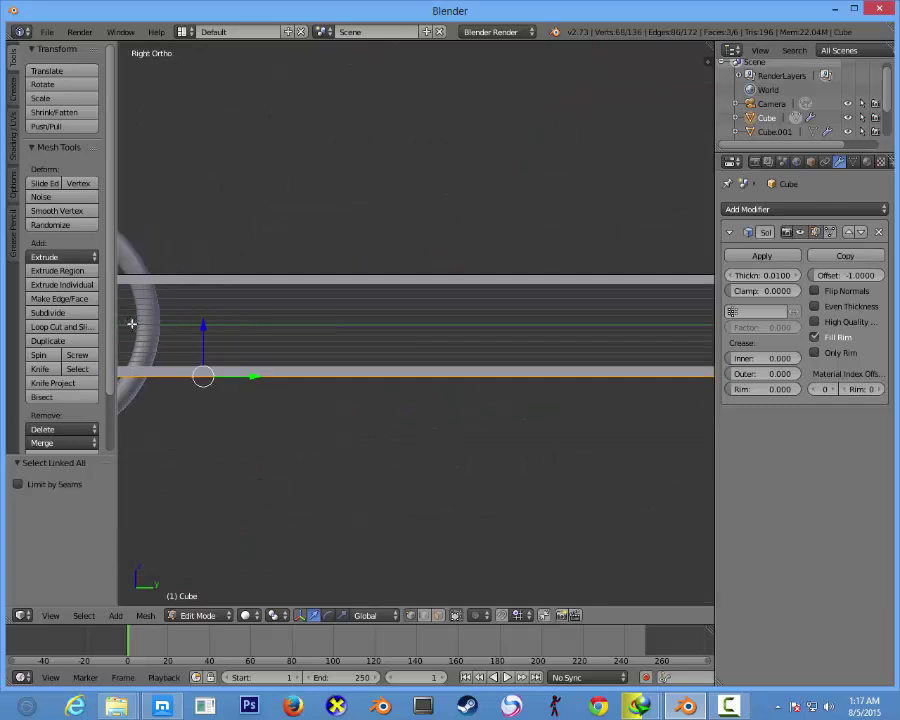
scroll(257, 318, down, 2)
key(x)
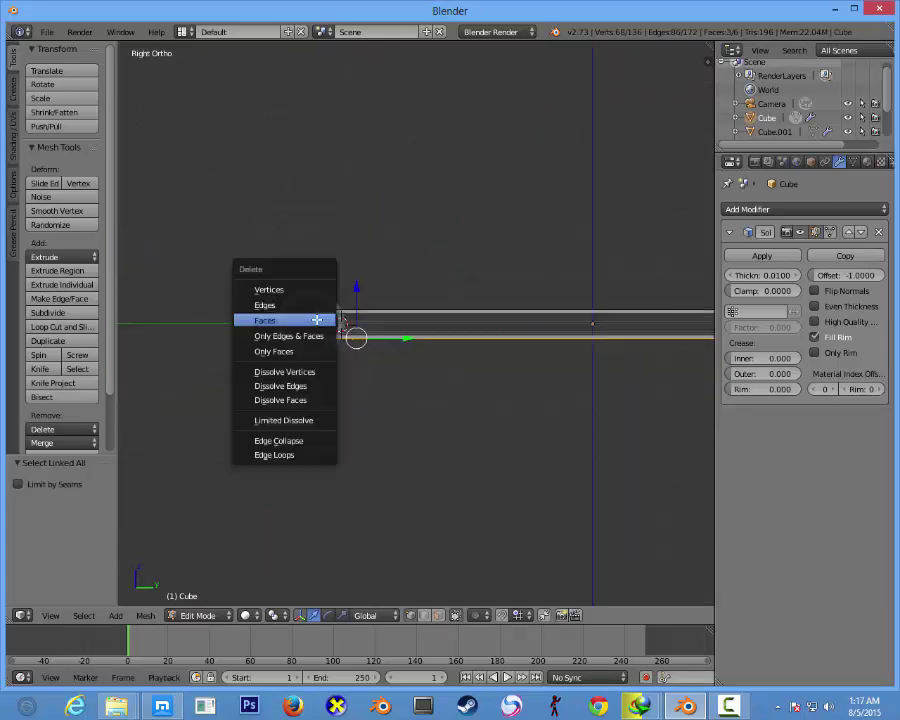
click(346, 319)
key(Tab)
- Add a Mirror modifier to the cover that mirrors across the Z axis
click(788, 208)
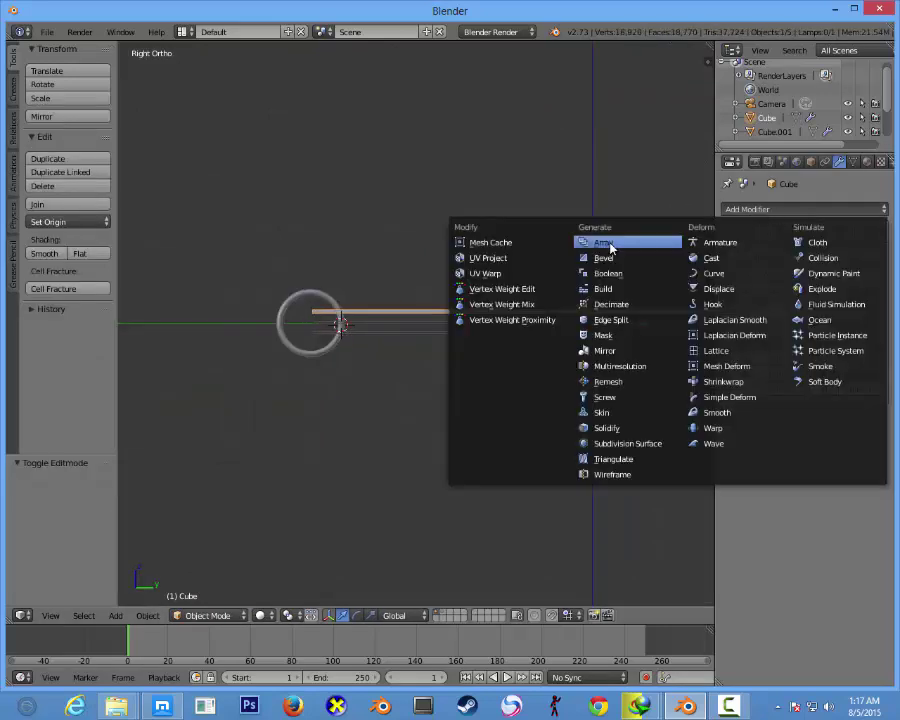
click(610, 351)
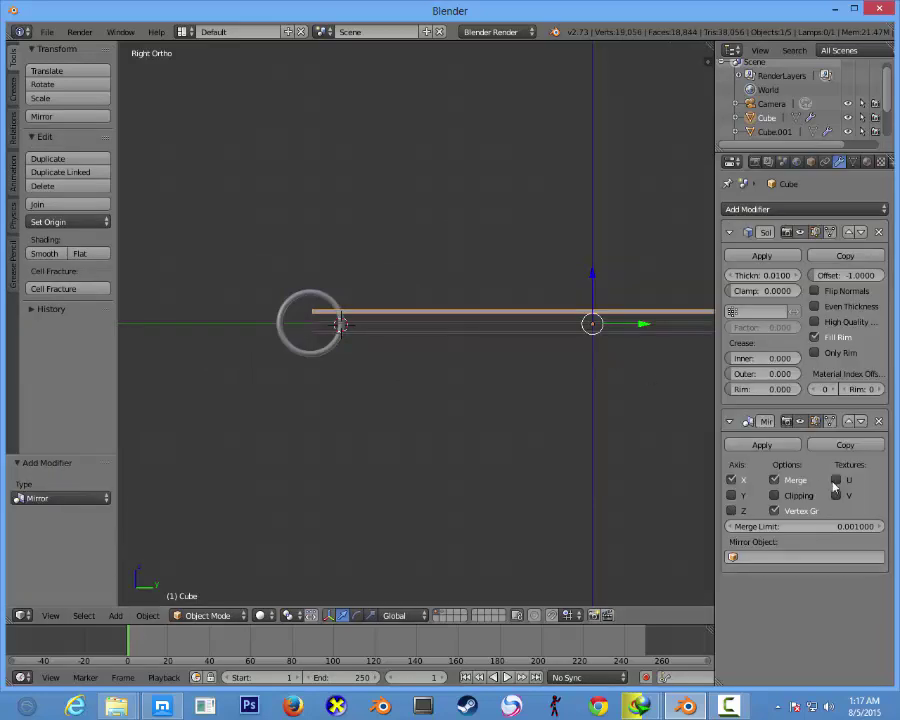
click(731, 510)
scroll(288, 308, up, 5)
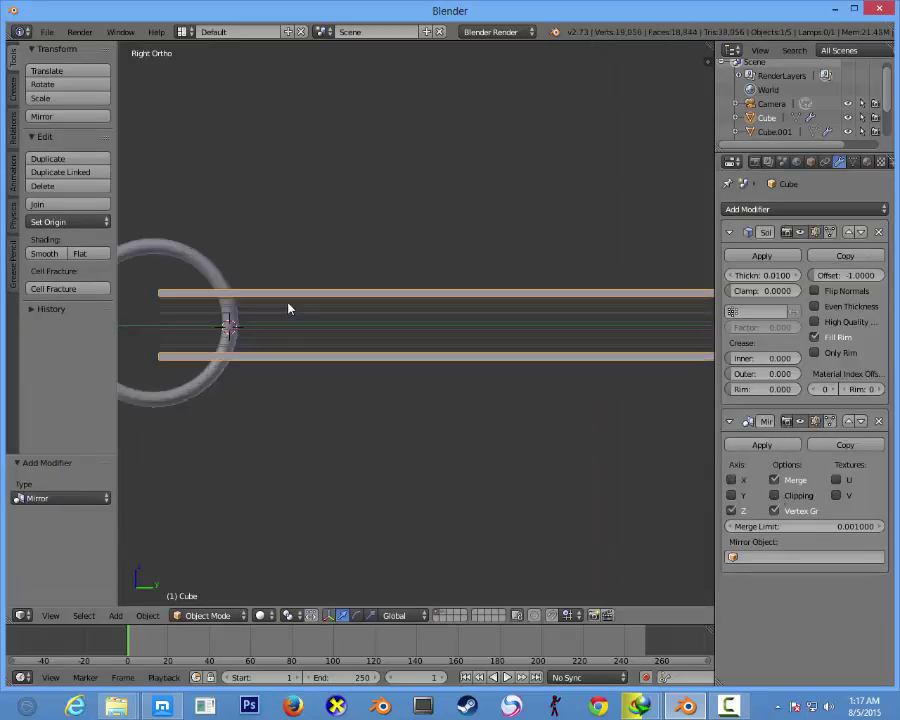
scroll(280, 308, up, 3)
scroll(276, 308, down, 3)
scroll(412, 313, down, 4)
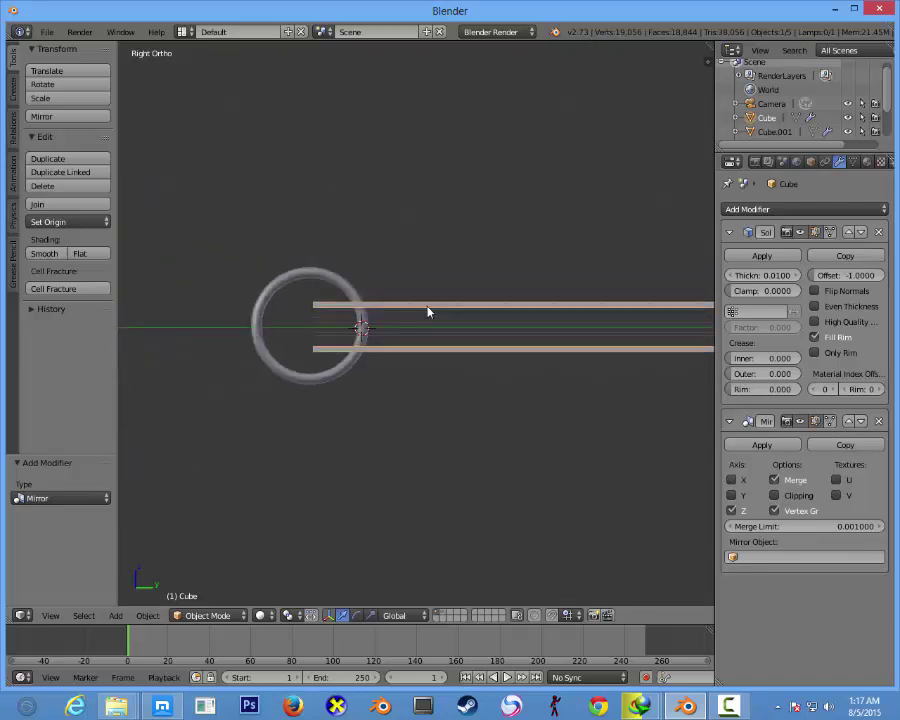
- Deselect all, view the notebook from above, and enter Edit Mode on the cover
key(a)
mouse_move(536, 320)
middle_down()
mouse_move(569, 326)
mouse_move(557, 307)
mouse_move(508, 316)
mouse_move(473, 302)
middle_up()
scroll(461, 313, down, 3)
key(Tab)
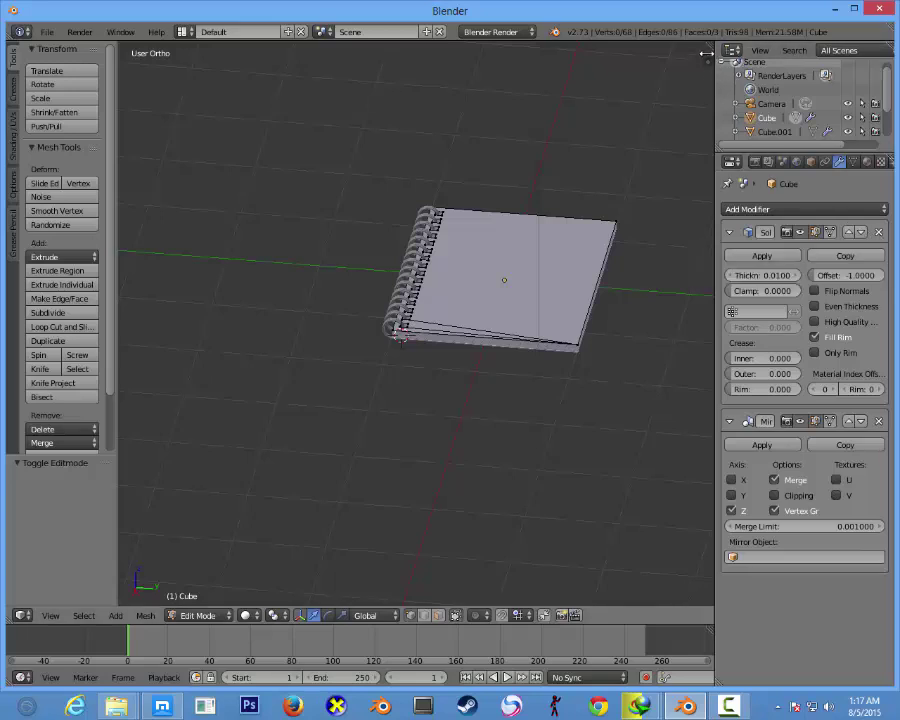
- Split the 3D view and turn the right area into a UV/Image Editor
drag(712, 44, 478, 98)
click(491, 615)
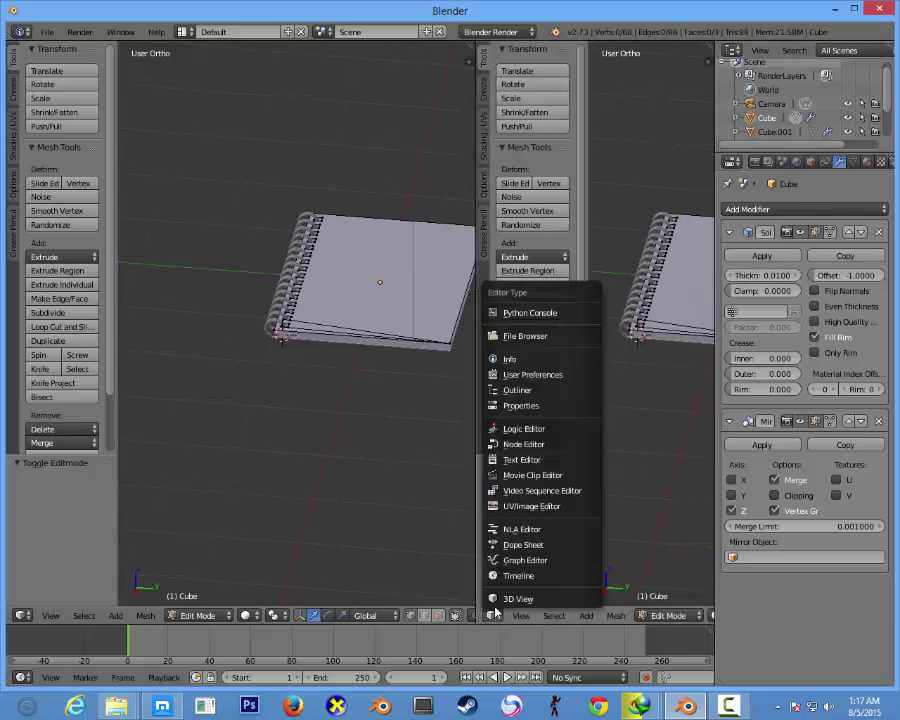
click(534, 507)
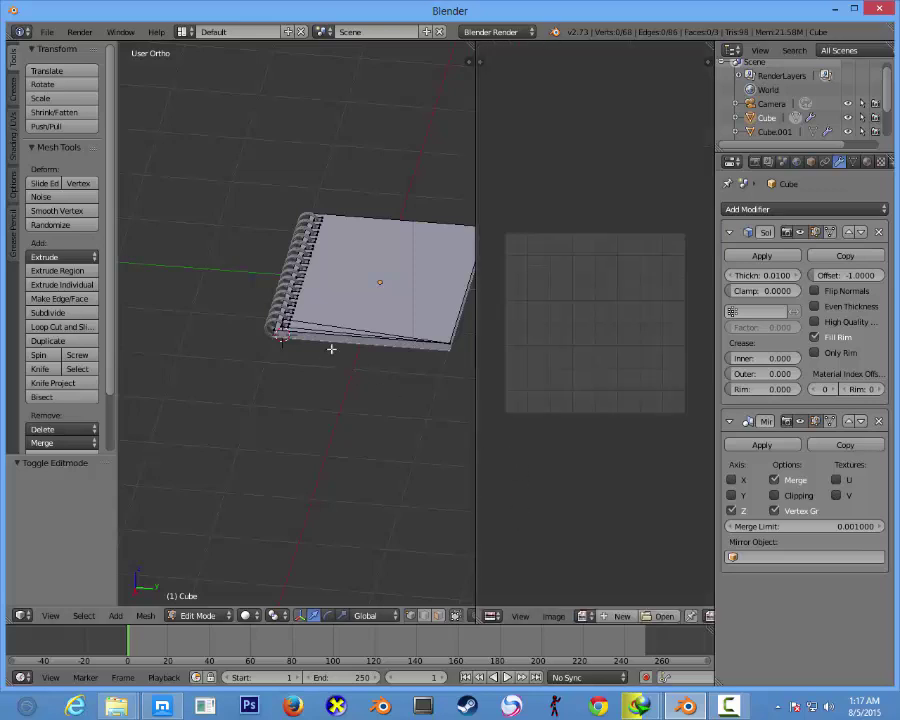
- Select the whole cover mesh and unwrap it
key(a)
scroll(363, 310, up, 5)
key(u)
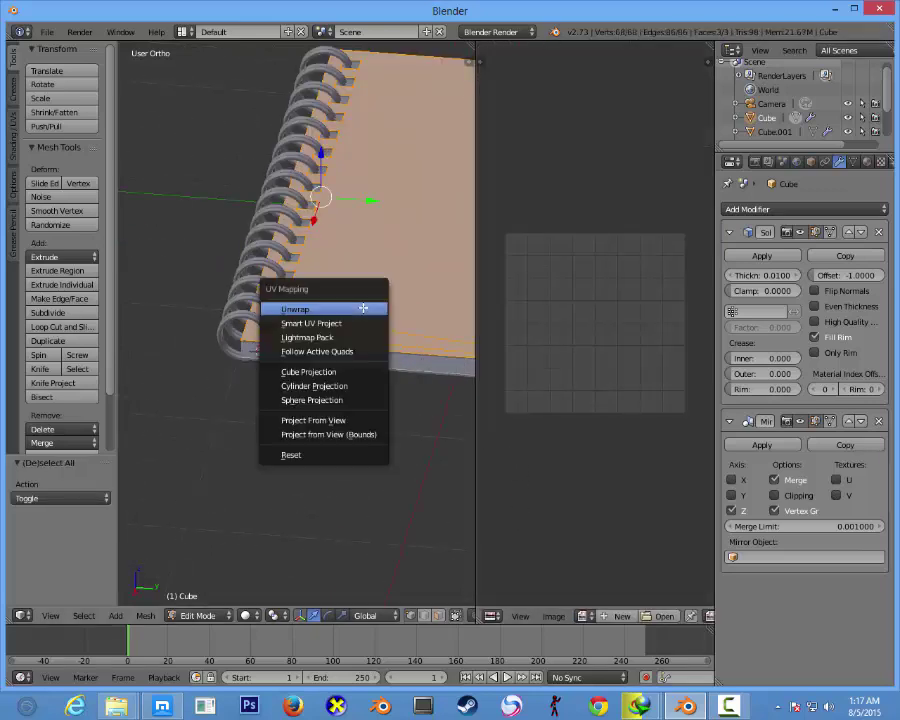
click(363, 306)
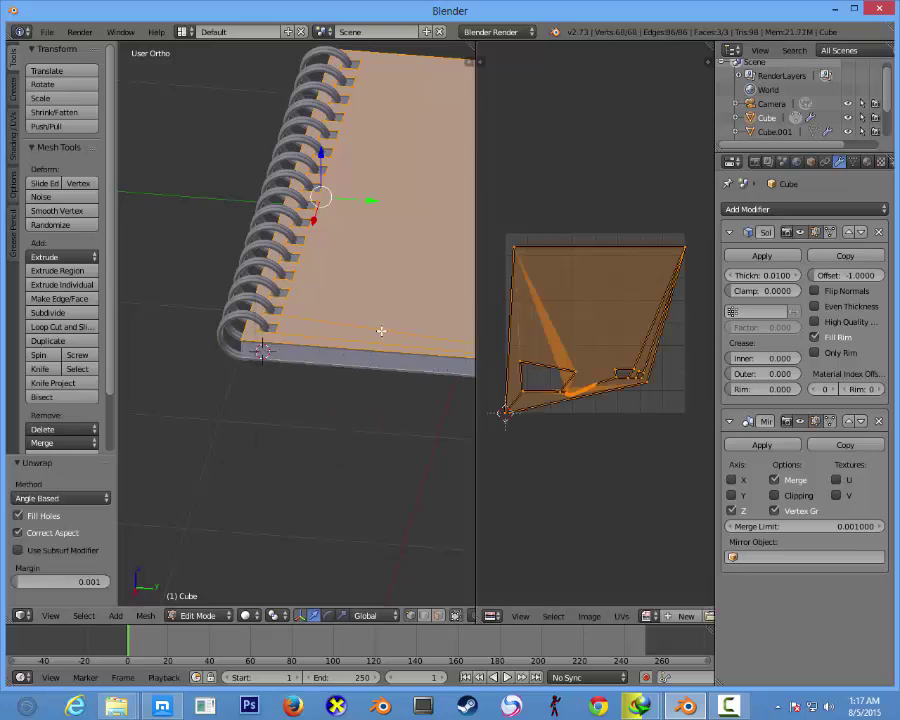
- In top view, re-project the cover's UVs with Project From View
key(KP_7)
mouse_move(300, 332)
shift+middle_down()
mouse_move(438, 356)
mouse_move(410, 347)
shift+middle_up()
key(u)
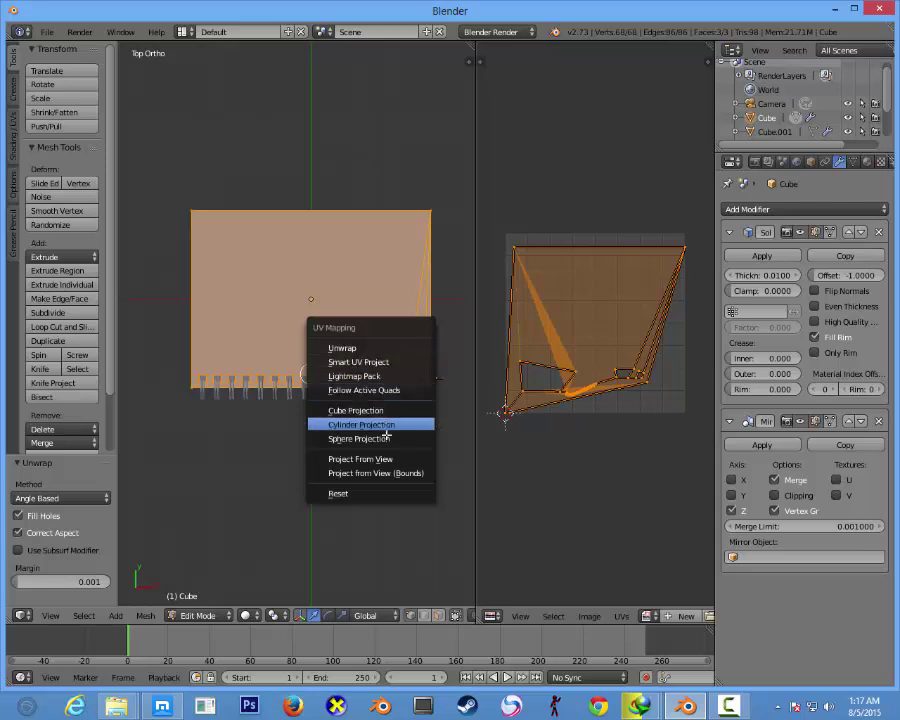
click(360, 458)
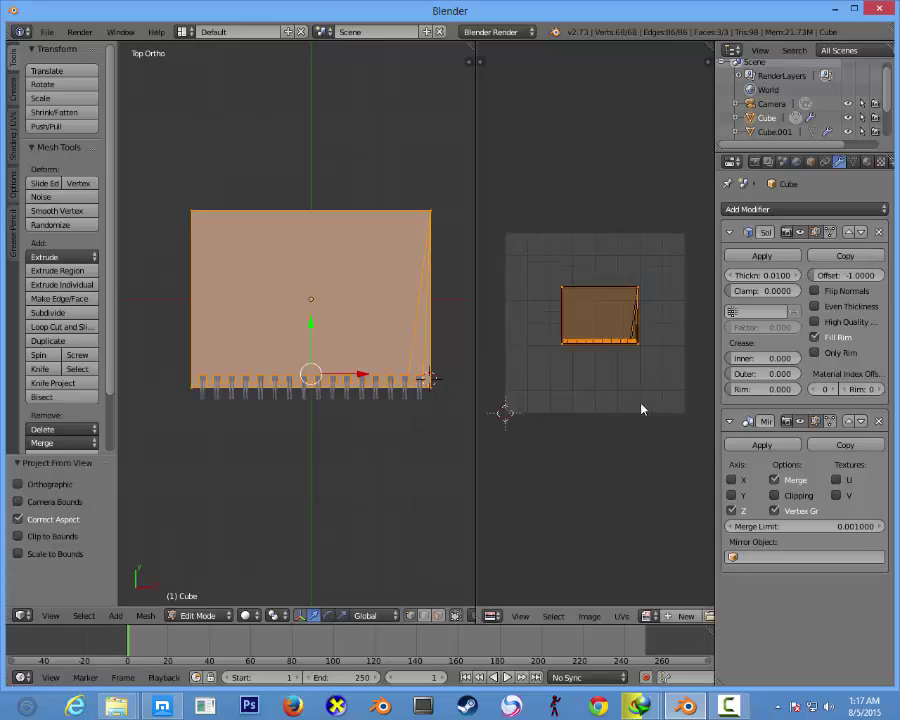
- Enlarge the UV island, rotate it 90°, and reposition it
key(s)
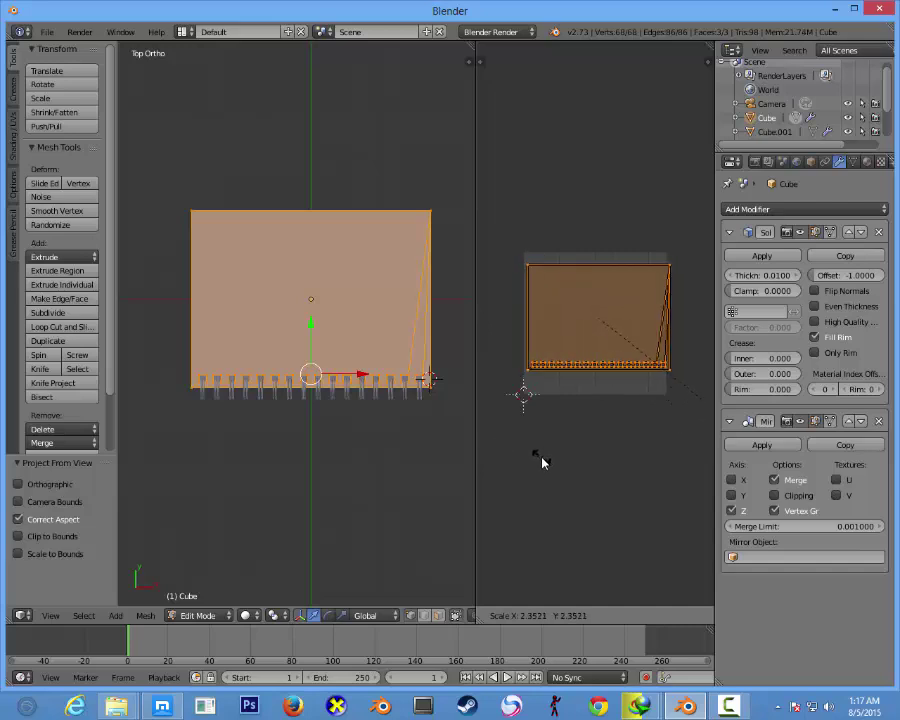
click(536, 461)
text(r)
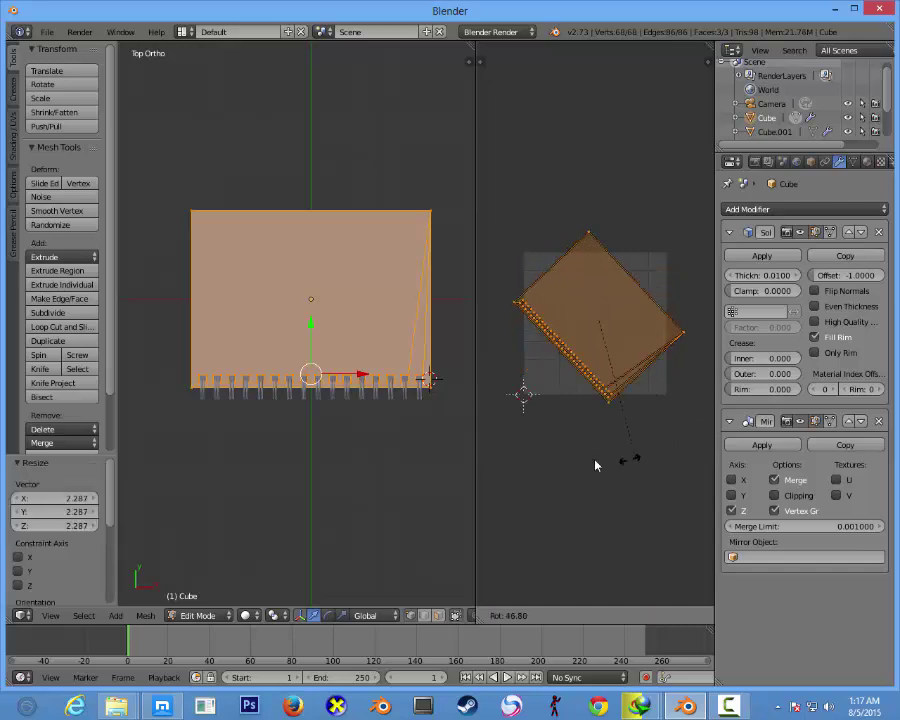
text(90)
key(Return)
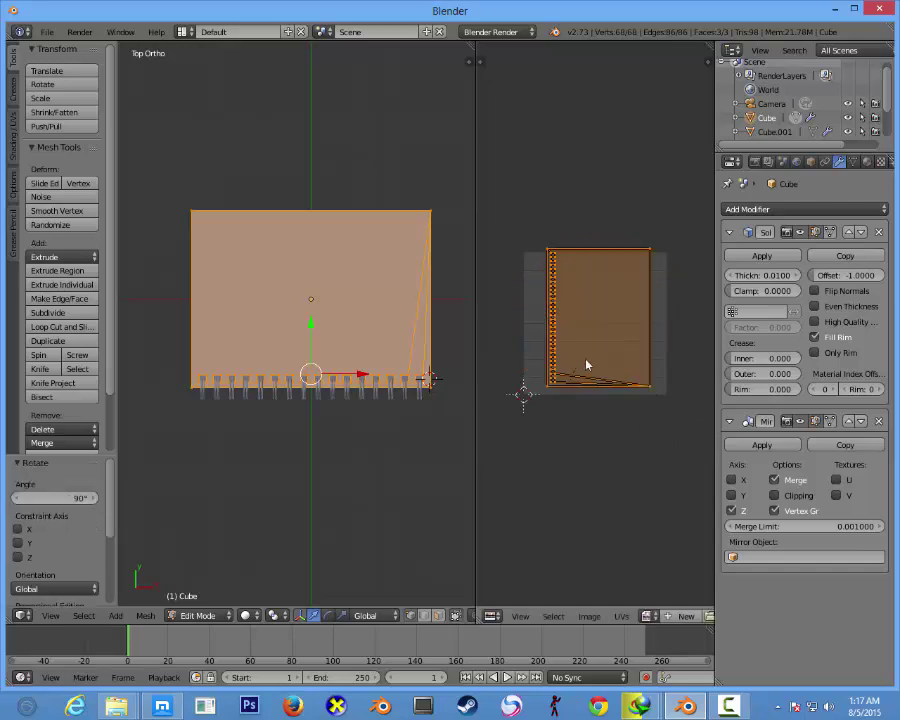
key(g)
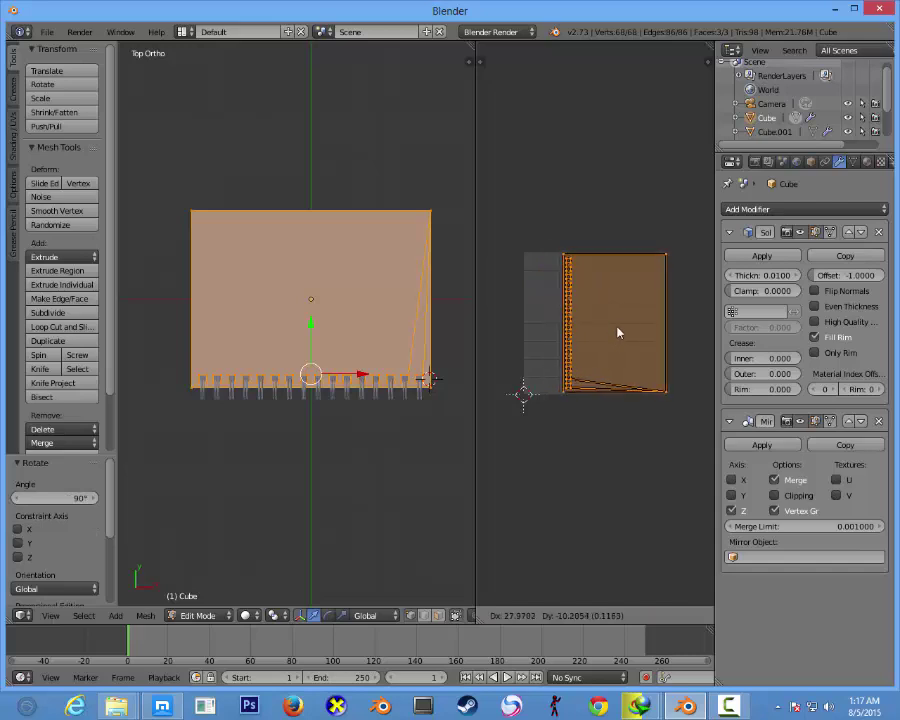
click(604, 331)
- Scale the UV island down to 0.656, cancelling a vertical move
key(s)
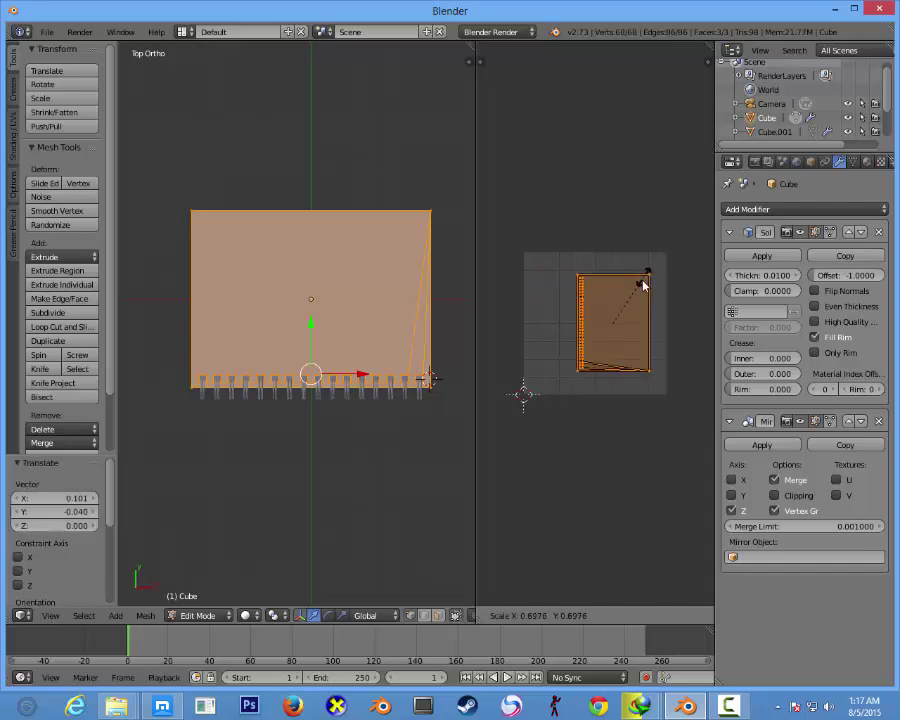
click(649, 287)
key(g)
key(y)
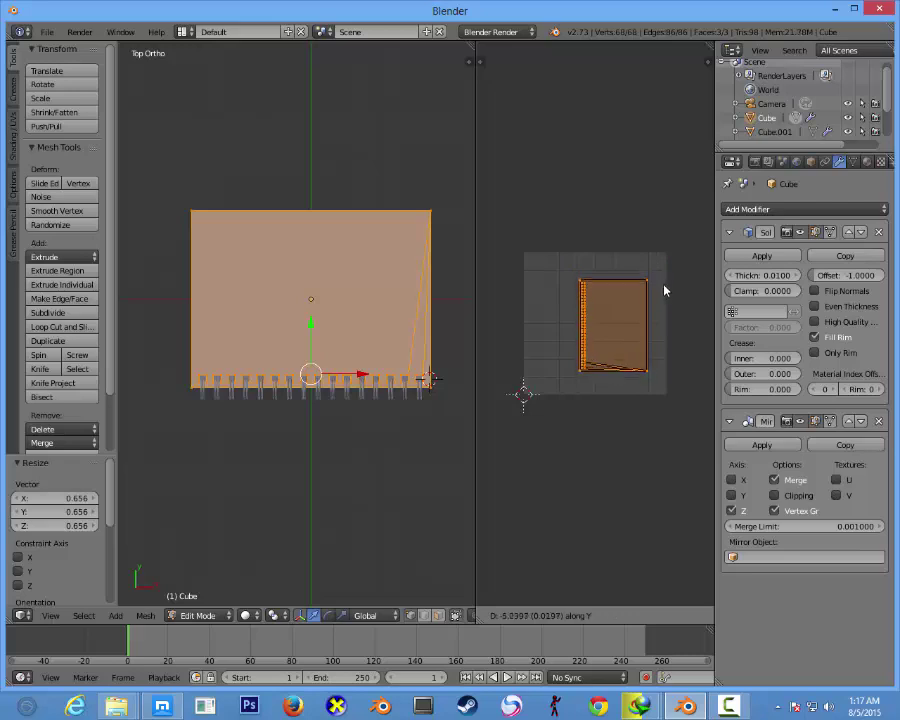
right_click(666, 290)
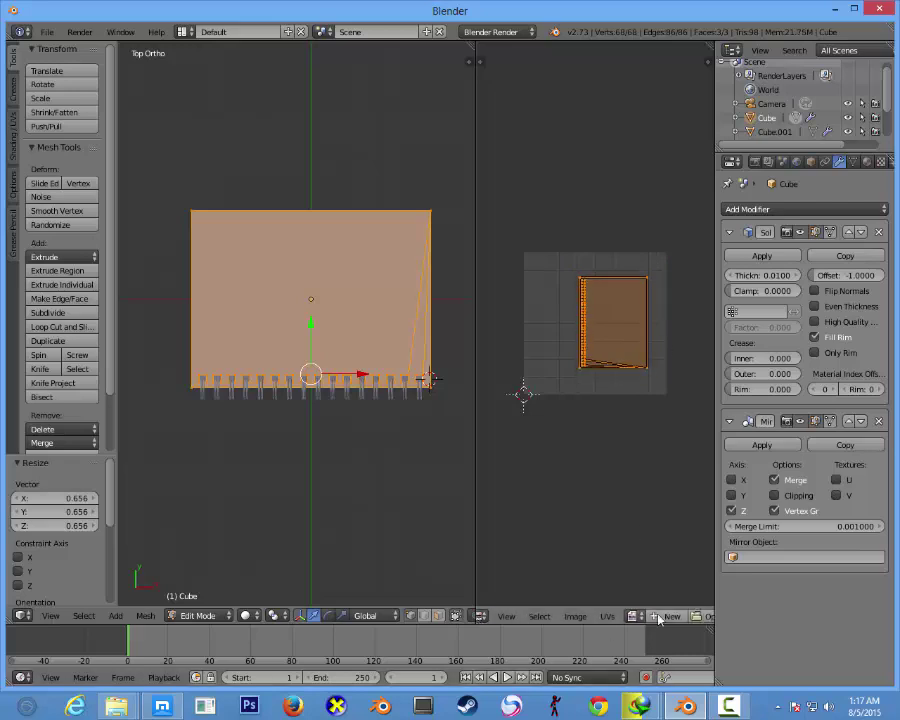
- Load book2.png from the Pictures folder into the UV editor
click(647, 617)
click(46, 299)
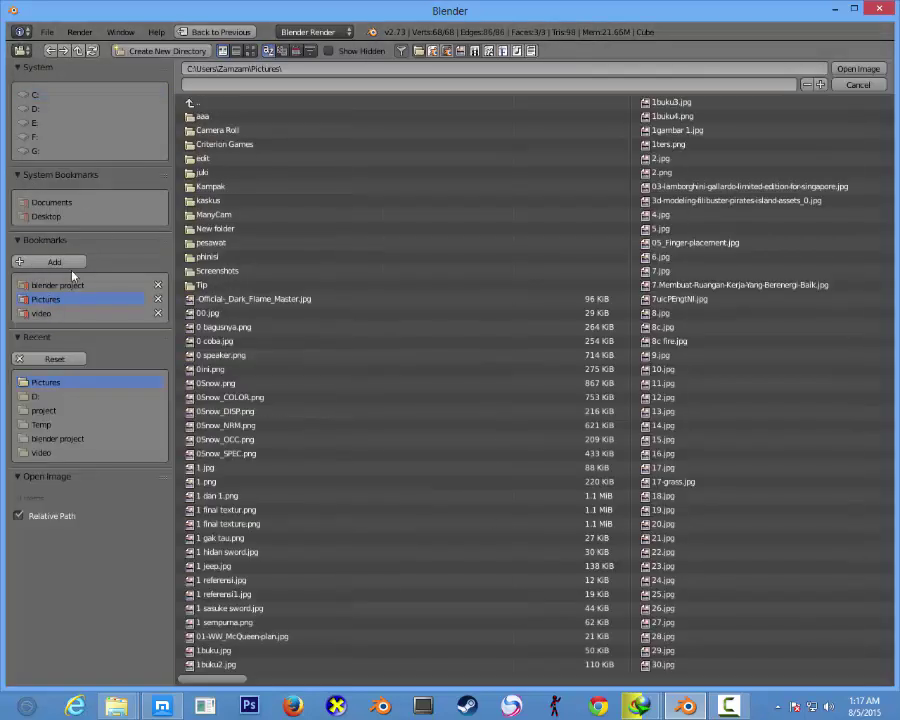
click(250, 50)
scroll(450, 309, down, 5)
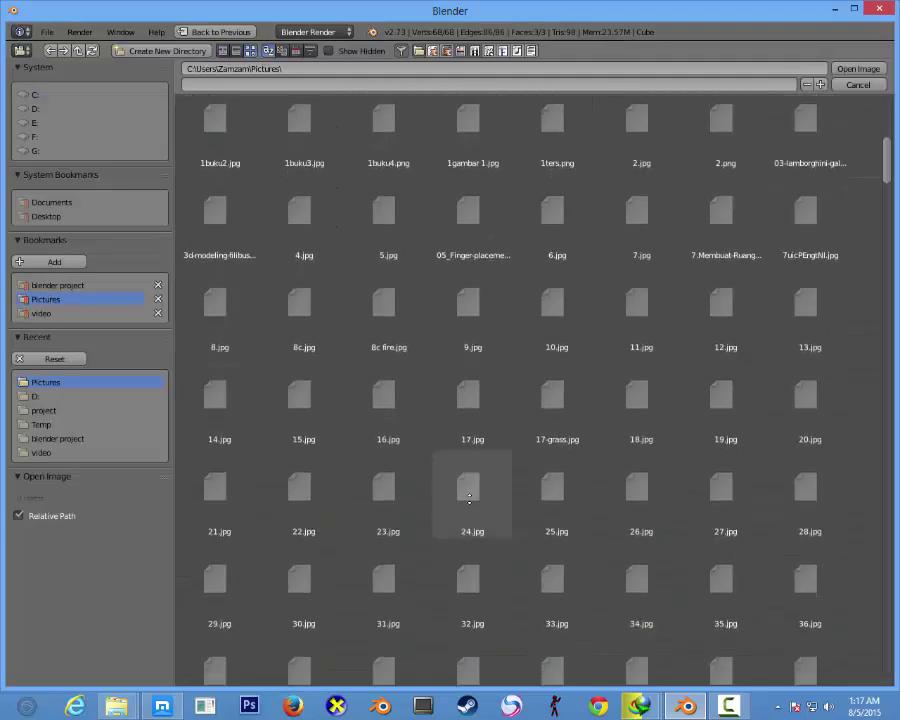
scroll(455, 290, down, 5)
scroll(465, 260, down, 4)
scroll(471, 236, down, 2)
scroll(490, 450, down, 6)
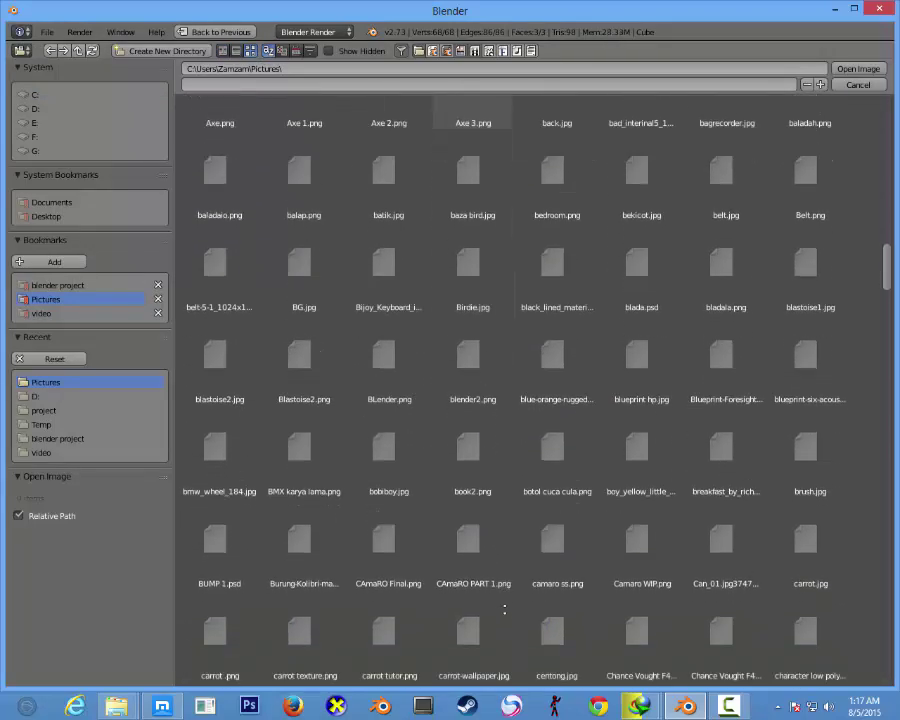
scroll(500, 606, down, 1)
double_click(484, 403)
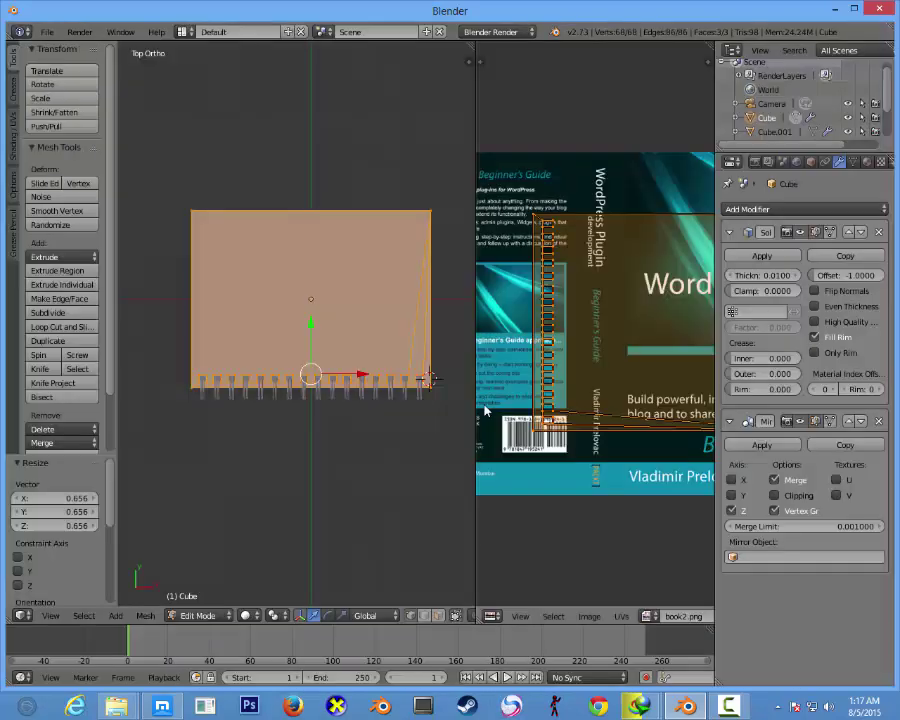
- Move the UV island right over the cover image and narrow it along X
scroll(567, 350, down, 3)
scroll(564, 326, up, 2)
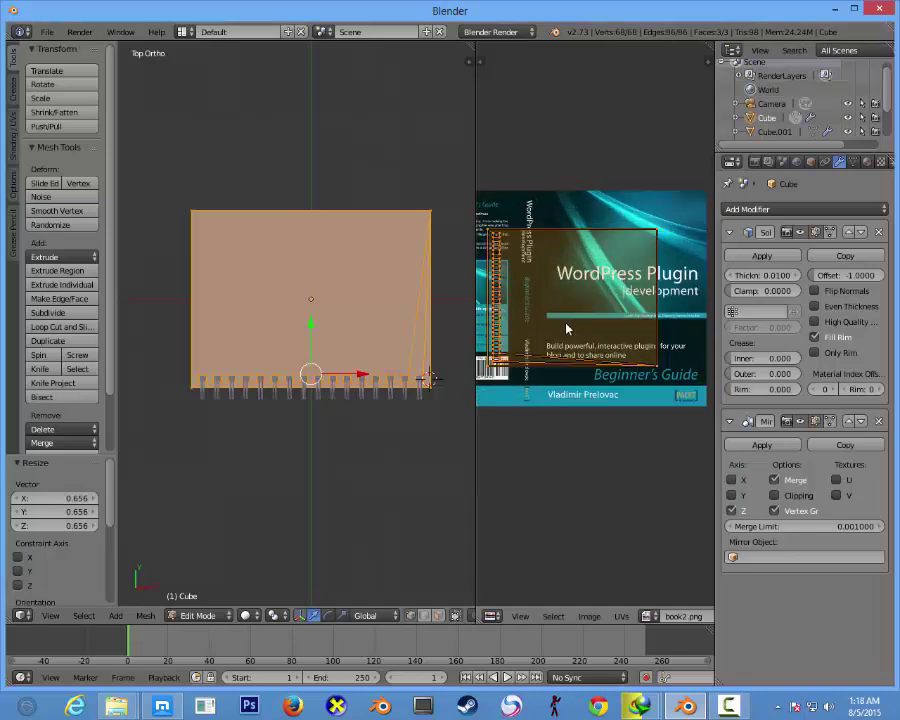
key(g)
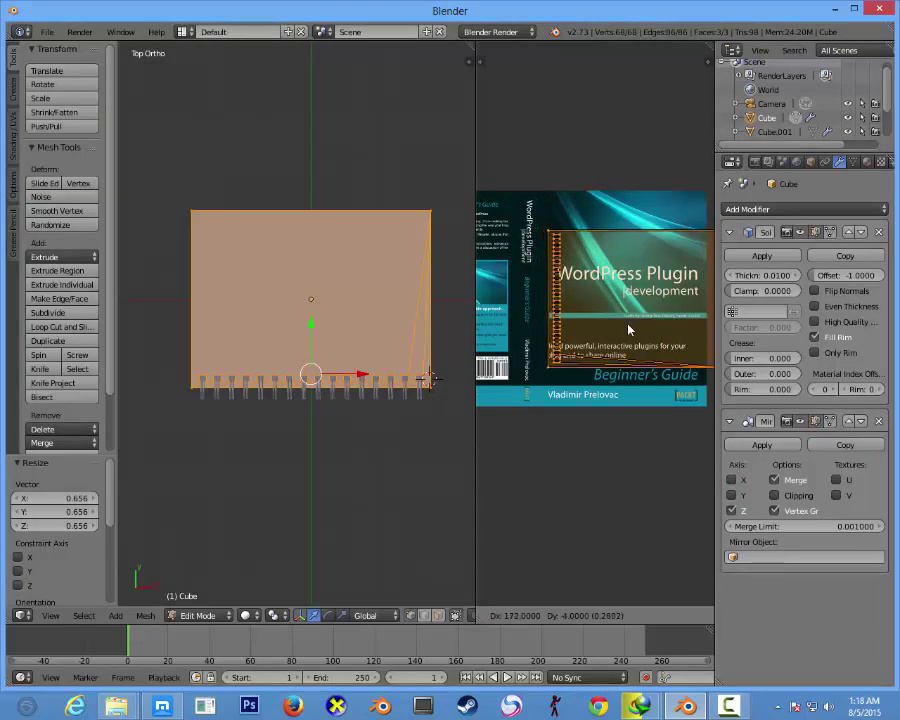
click(590, 315)
middle_drag(590, 315, 556, 298)
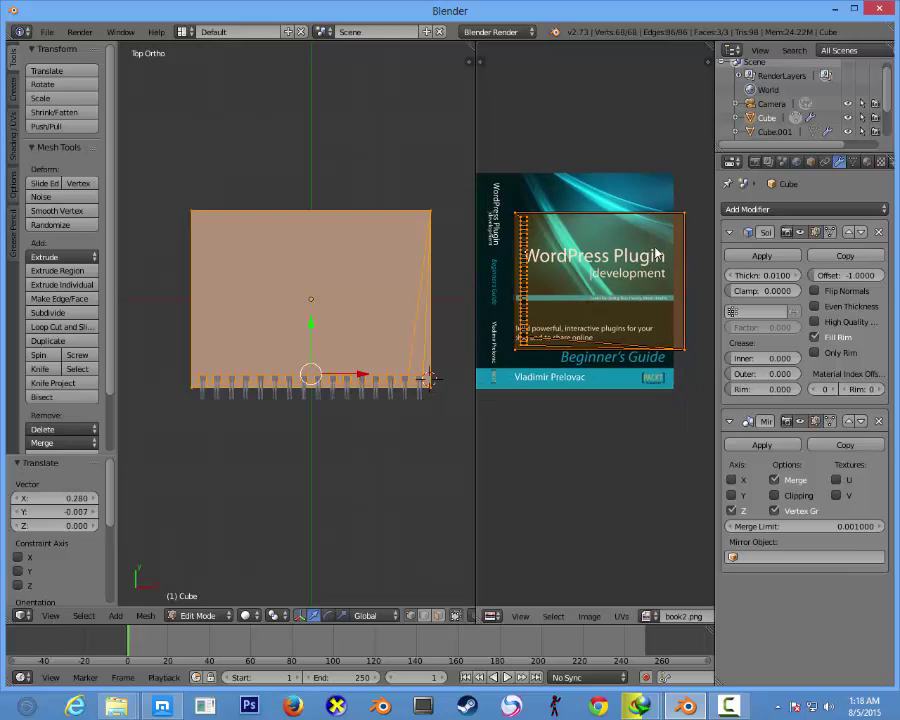
key(s)
key(x)
click(650, 253)
- Fine-tune the island along X, stretch it to full cover height, and exit to Object Mode
key(g)
key(x)
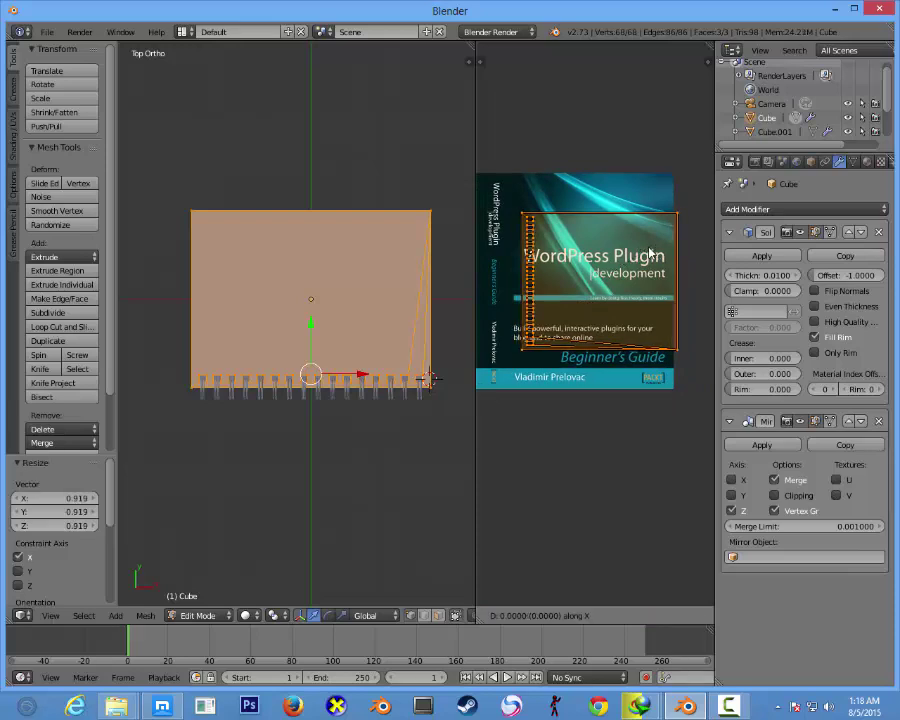
click(645, 258)
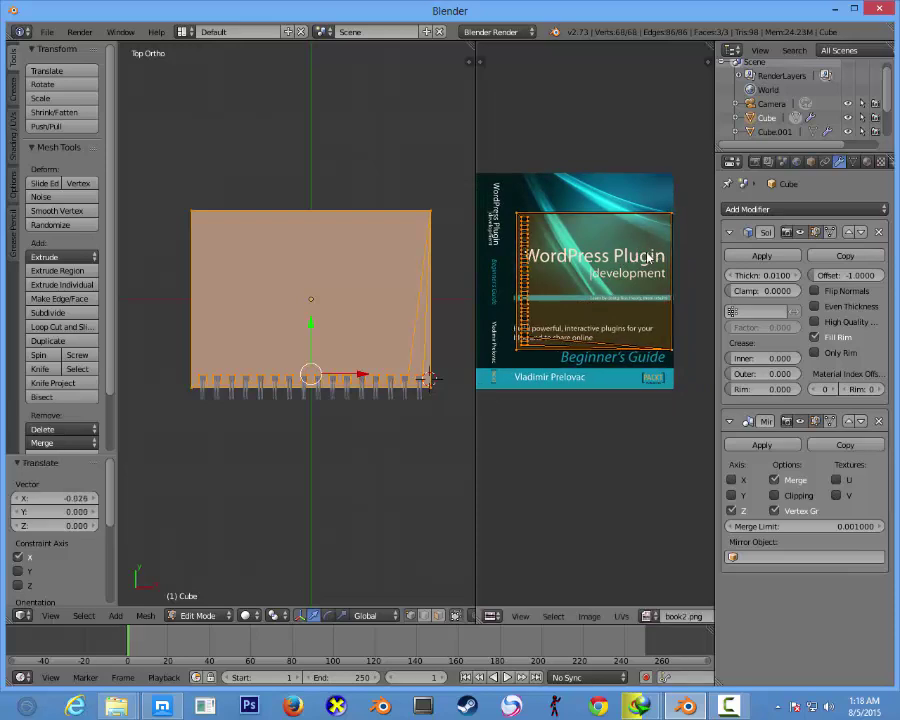
key(s)
key(x)
click(673, 253)
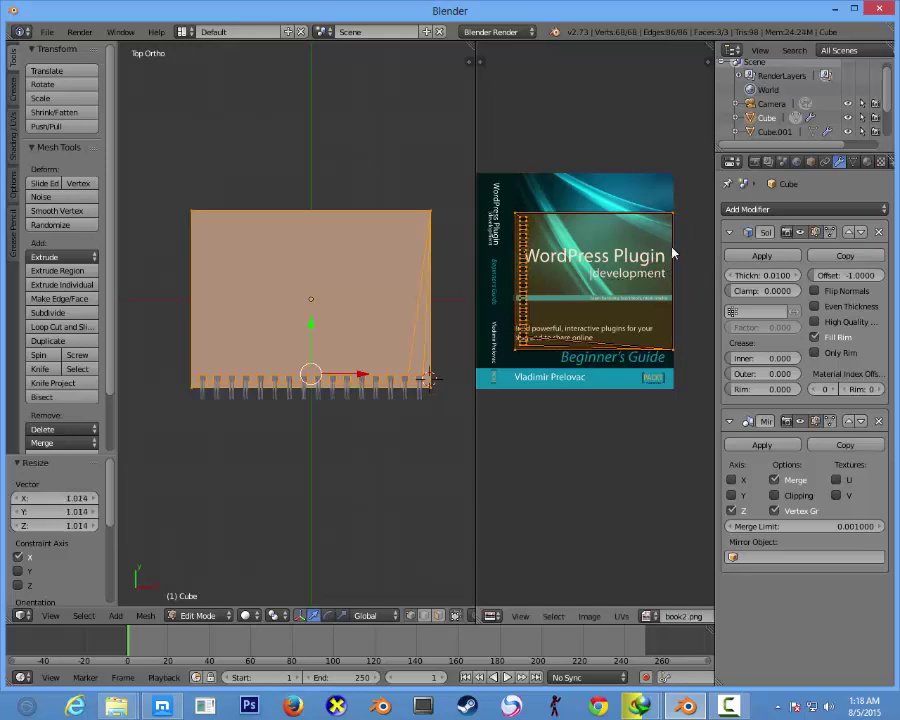
key(s)
key(y)
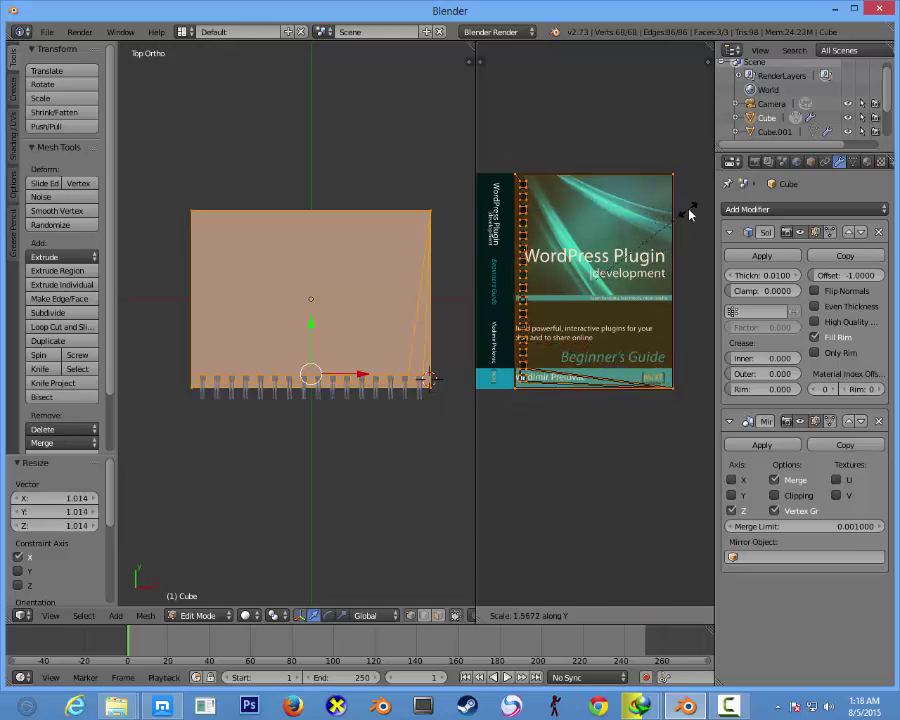
click(689, 210)
key(Tab)
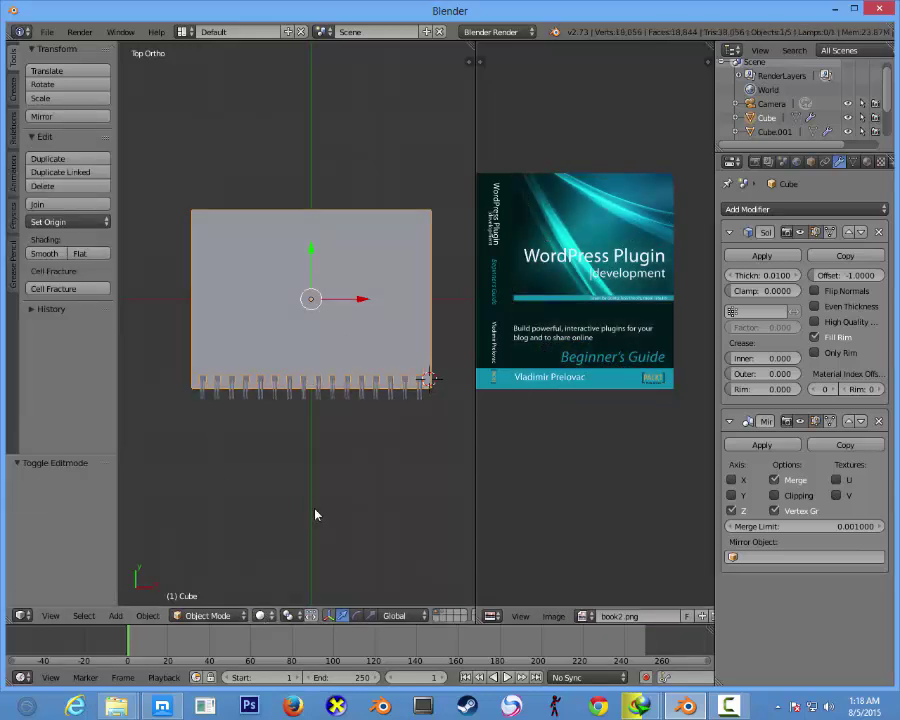
- Switch the render engine to Cycles and give the notebook a node-based material
click(498, 32)
click(492, 80)
click(262, 616)
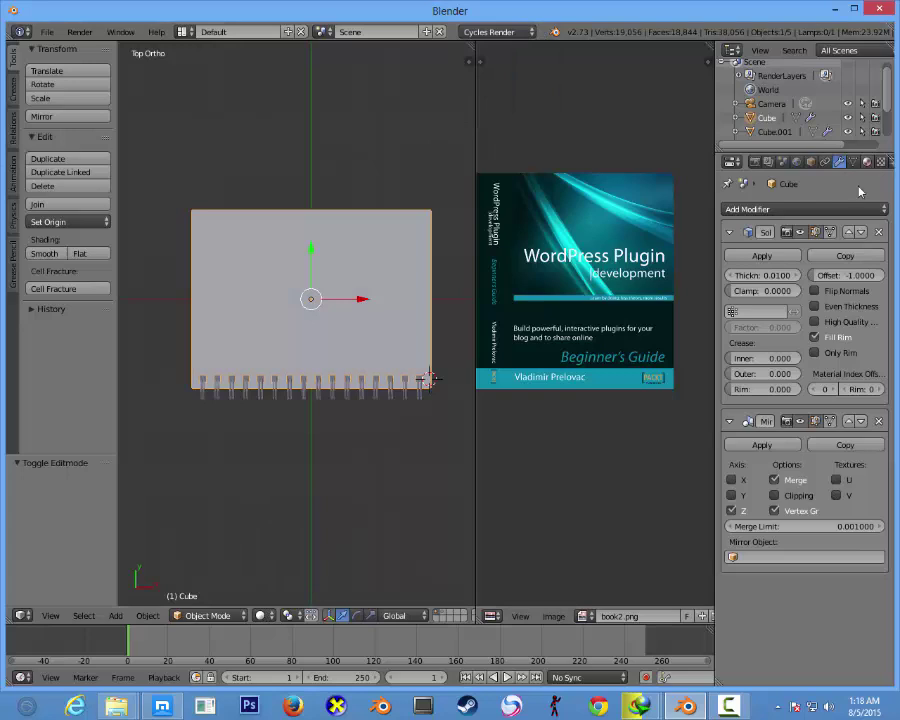
click(867, 161)
click(797, 333)
- Set the material's Color input to an Image Texture using book2.png
click(881, 357)
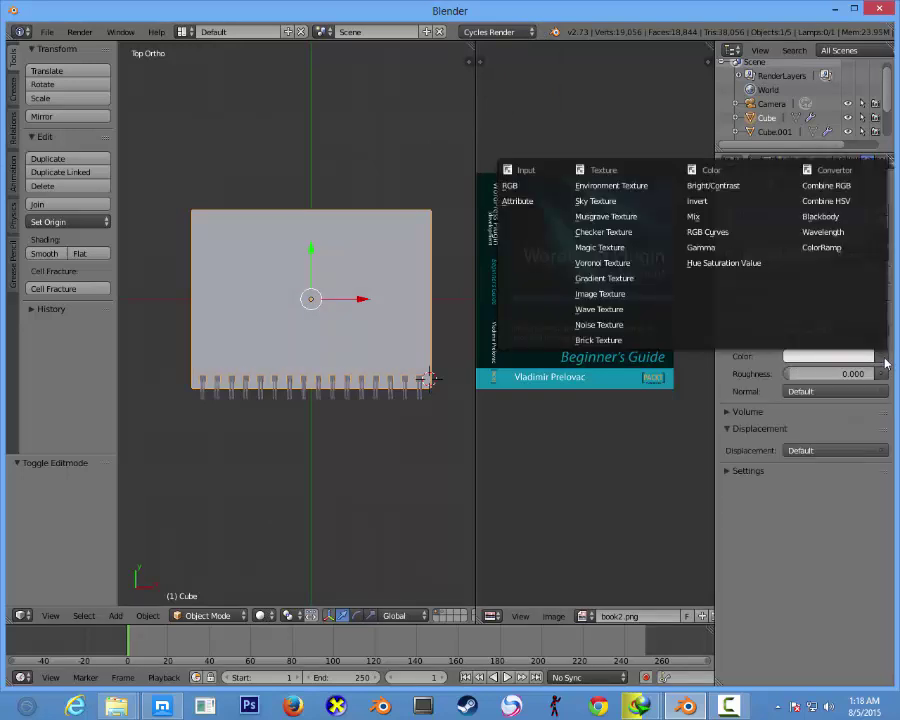
click(600, 294)
click(792, 373)
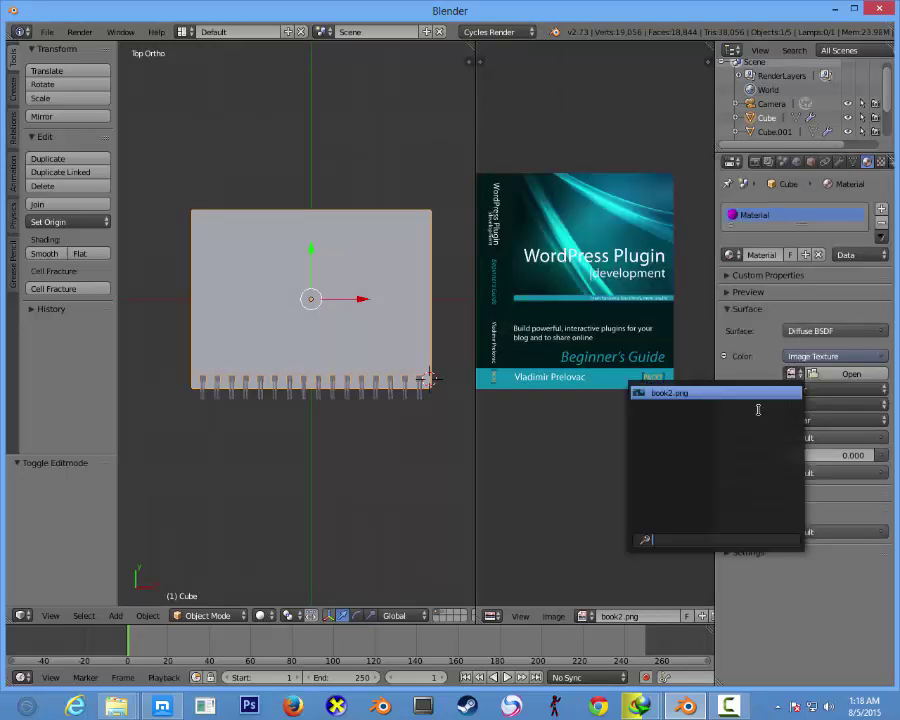
click(700, 393)
- Set viewport shading to Texture and orbit to inspect the textured notebook
click(261, 614)
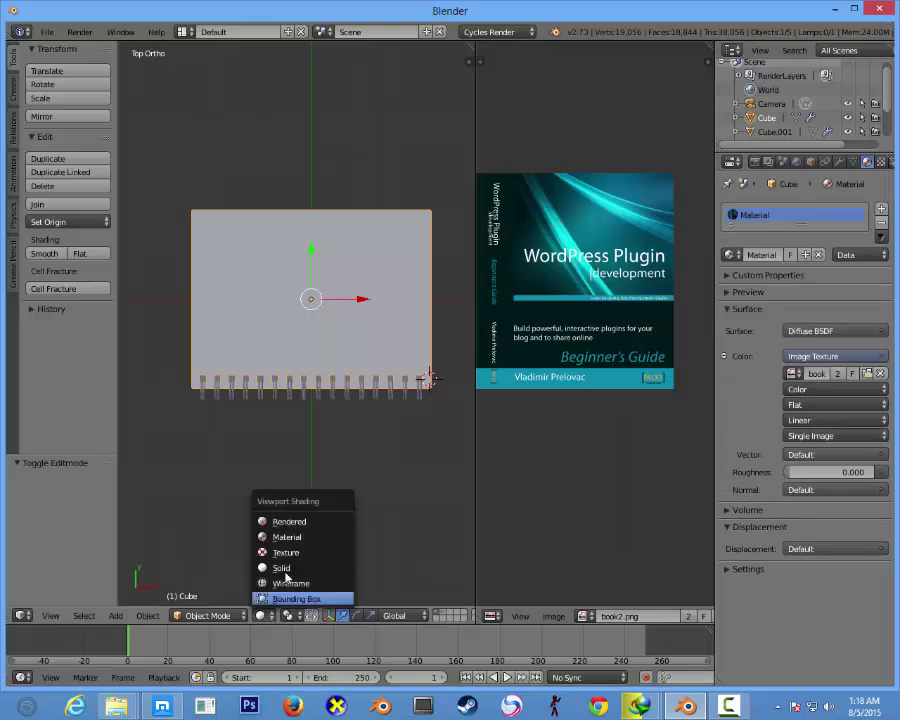
click(300, 533)
mouse_move(293, 453)
middle_down()
mouse_move(434, 354)
mouse_move(426, 352)
mouse_move(452, 392)
mouse_move(461, 382)
mouse_move(462, 176)
mouse_move(340, 215)
middle_up()
key(Tab)
scroll(351, 222, up, 3)
key(Tab)
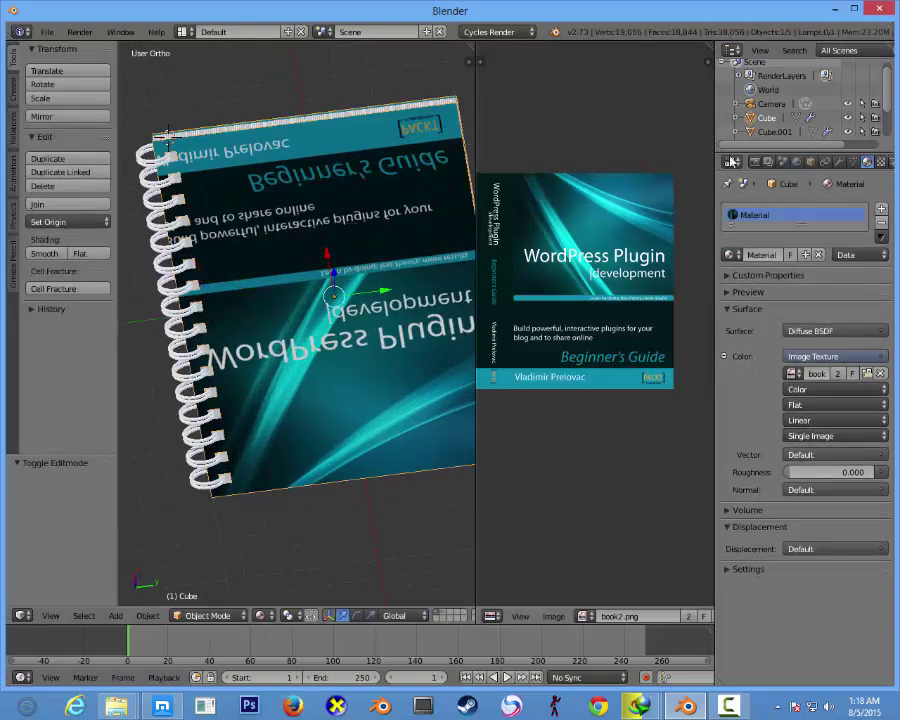
click(839, 161)
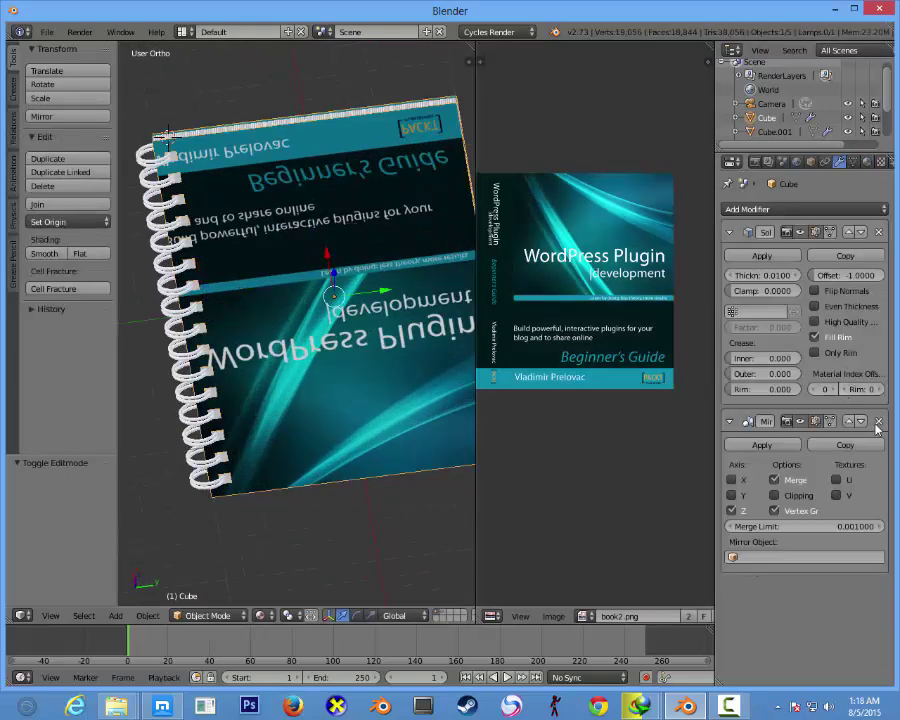
- Apply the Mirror modifier and separate the mirrored back cover into its own object
click(777, 444)
key(Tab)
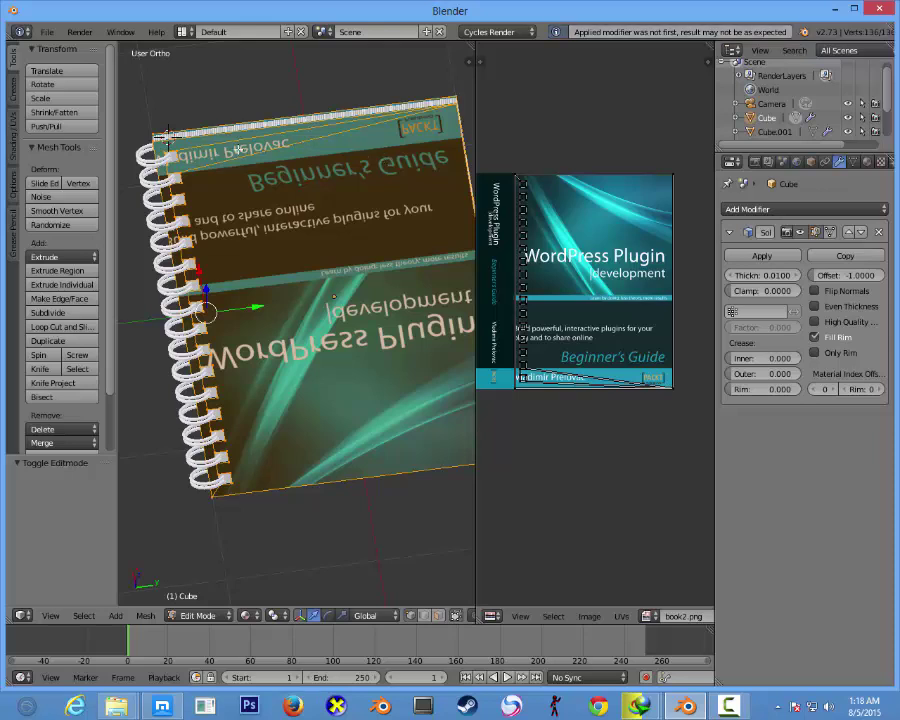
key(a)
key(ctrl+l)
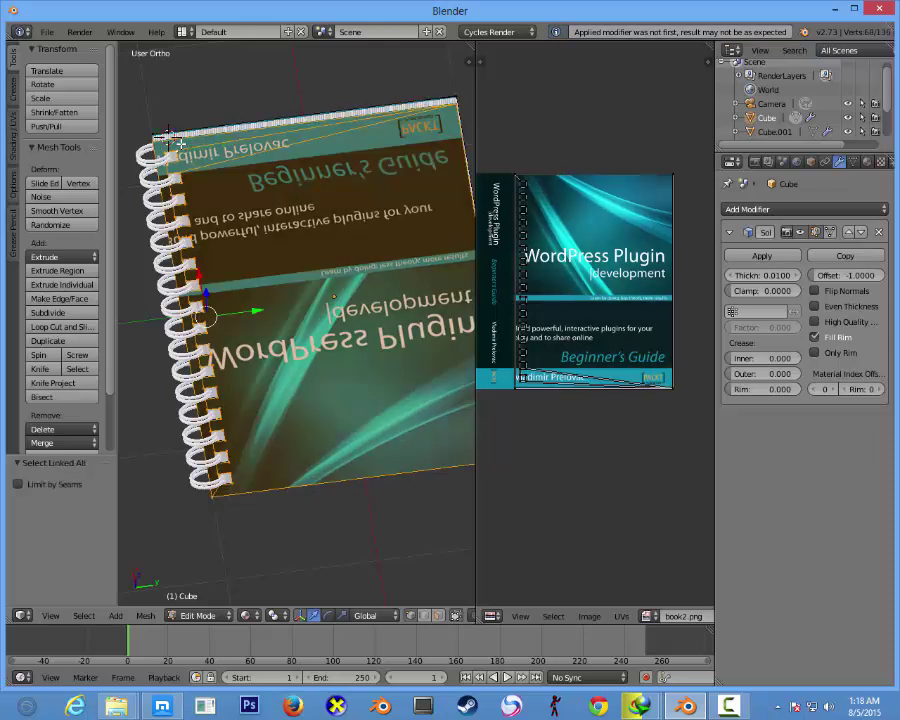
key(p)
click(181, 144)
key(Tab)
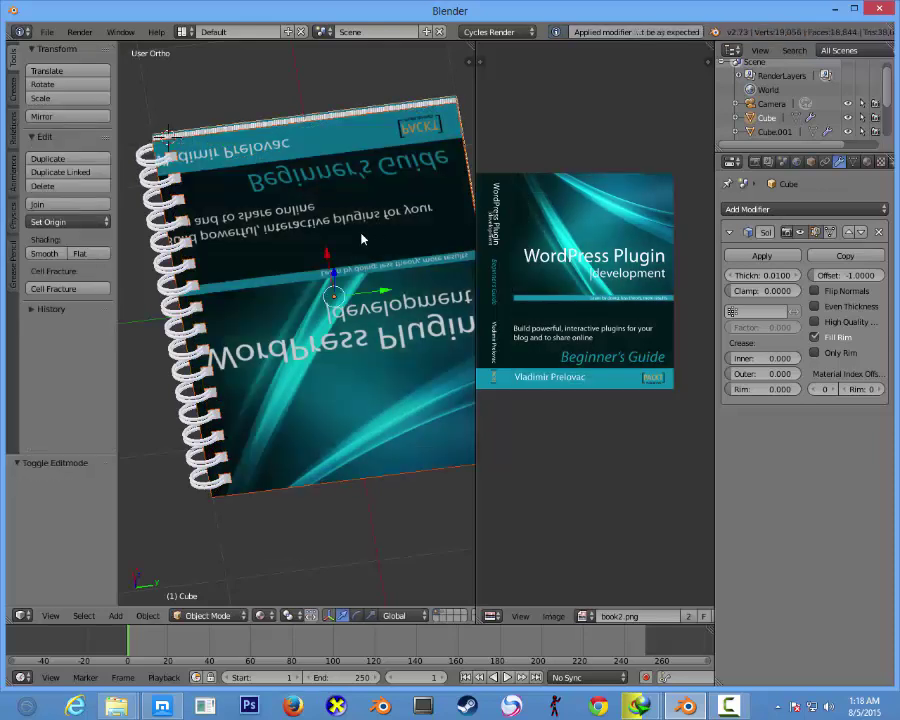
- Select all of Cube.002's faces and slide its UVs along X onto the back-cover artwork
right_click(364, 237)
key(Tab)
key(a)
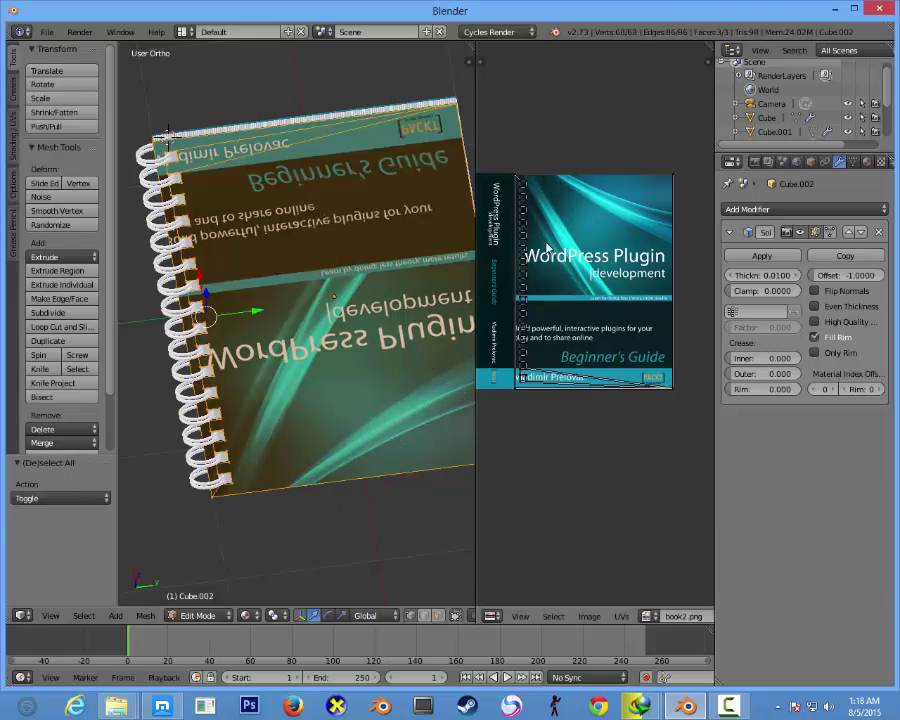
scroll(601, 236, down, 3)
middle_drag(601, 236, 657, 242)
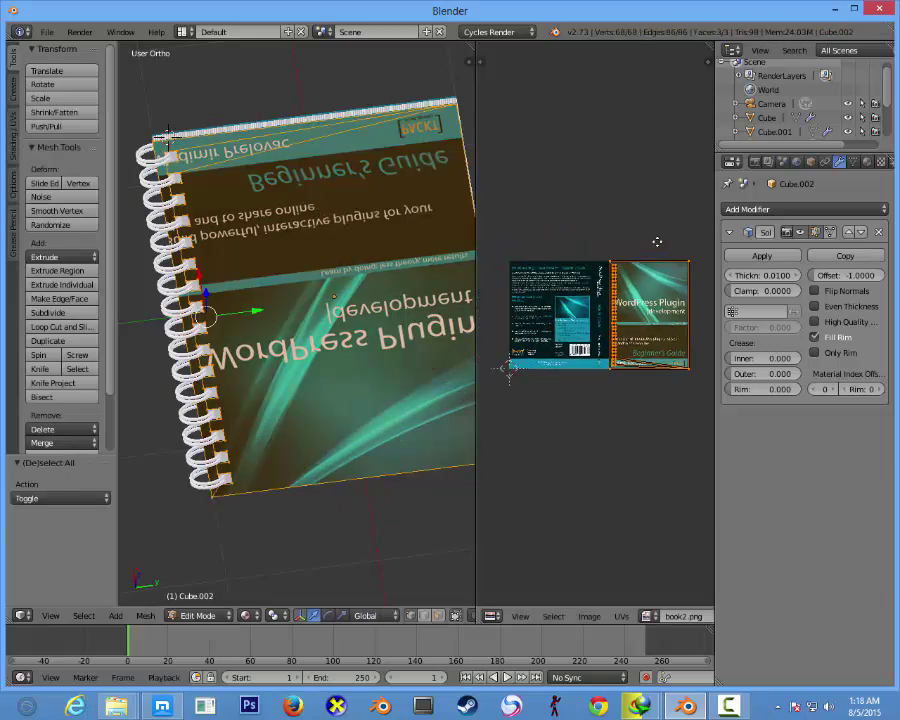
key(g)
key(x)
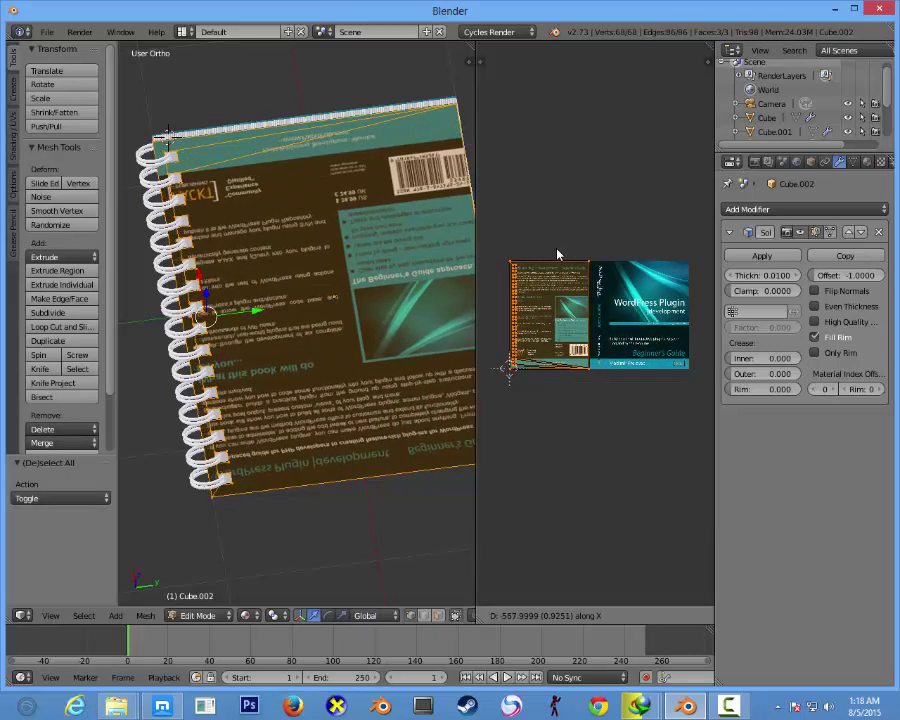
click(558, 255)
- Nudge the back-cover UVs horizontally, rotate them 180°, and return to Object Mode
scroll(565, 252, up, 6)
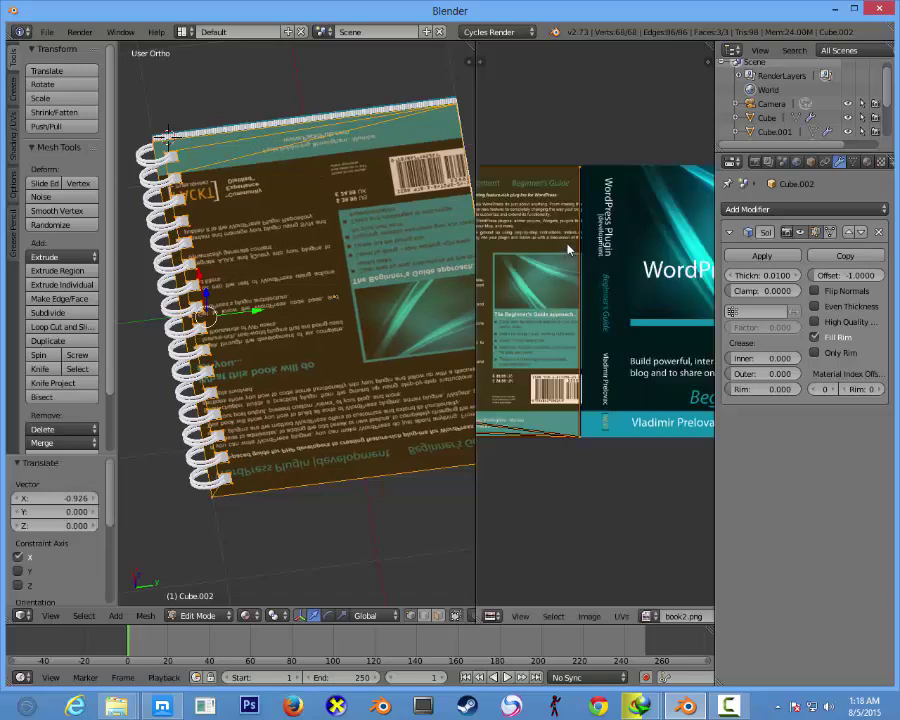
key(g)
key(x)
click(590, 247)
middle_drag(583, 237, 620, 245)
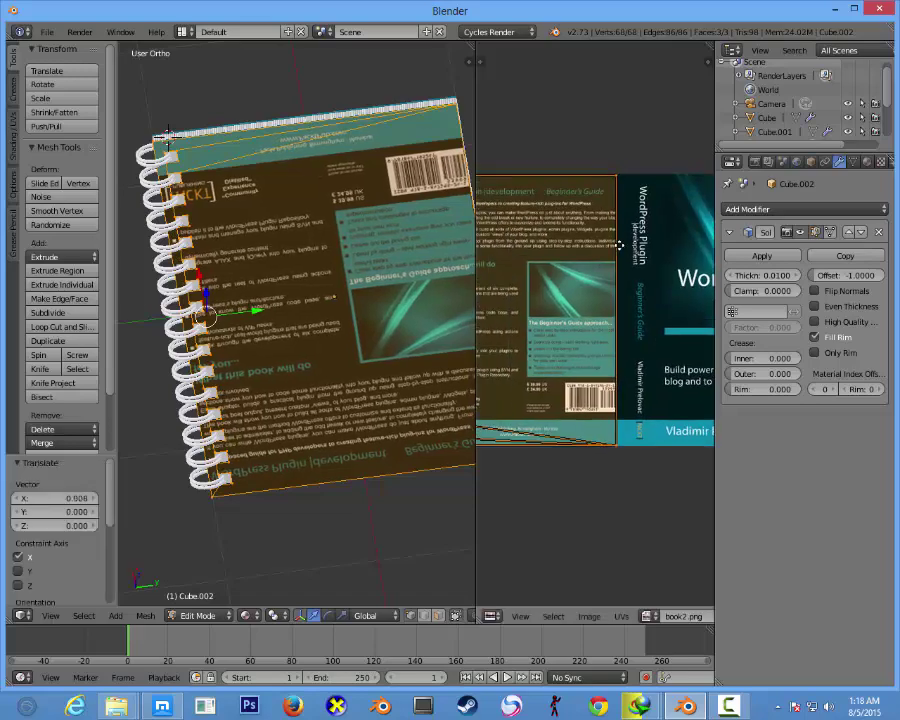
scroll(617, 232, down, 2)
scroll(615, 220, up, 1)
scroll(630, 214, down, 1)
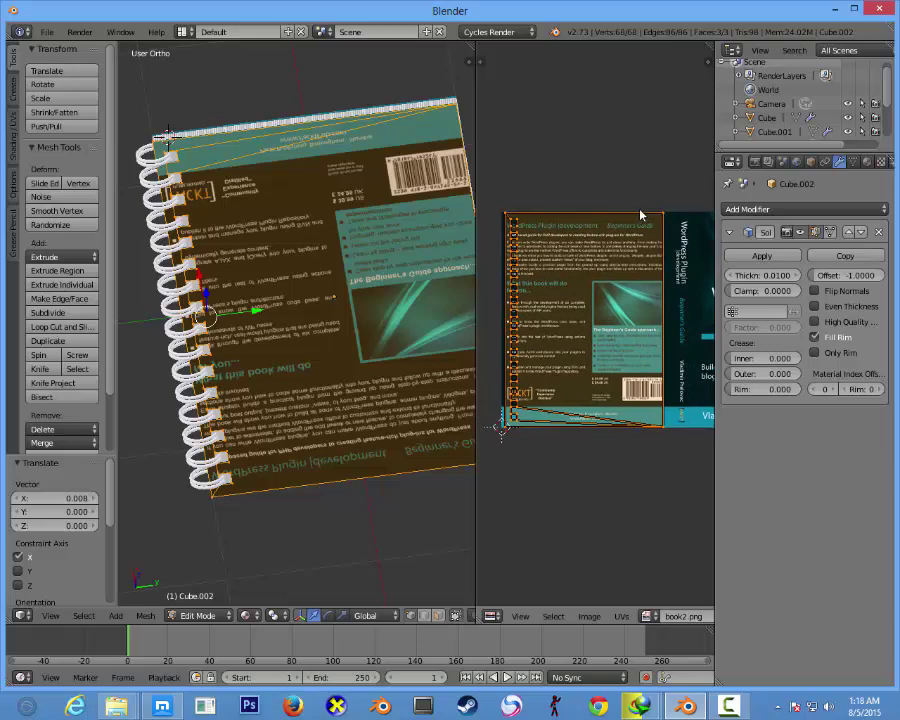
text(r180)
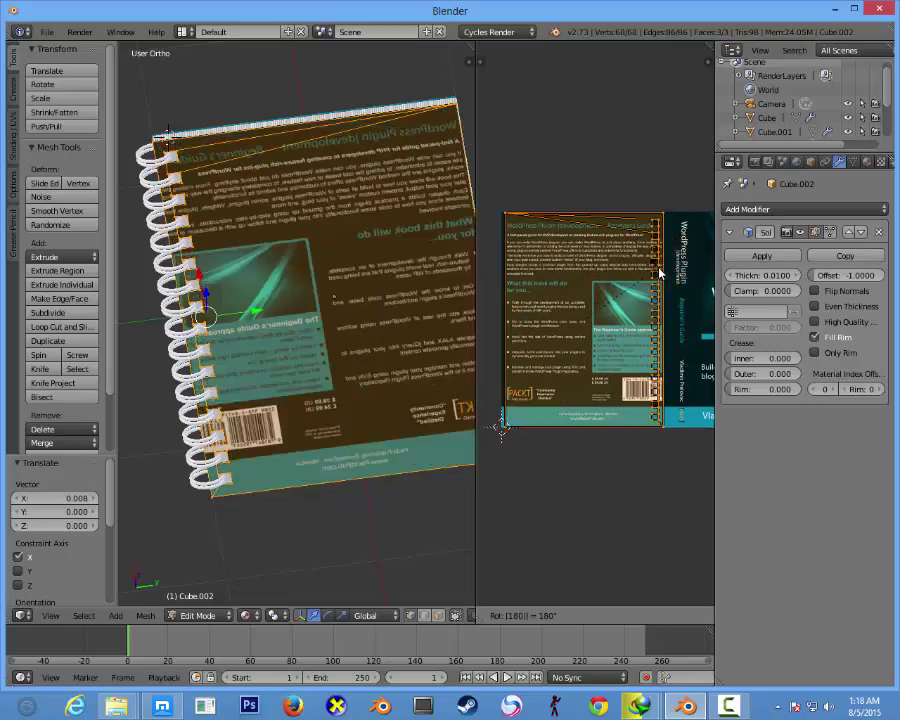
key(Return)
mouse_move(314, 256)
middle_down()
mouse_move(270, 268)
mouse_move(300, 282)
middle_up()
key(Tab)
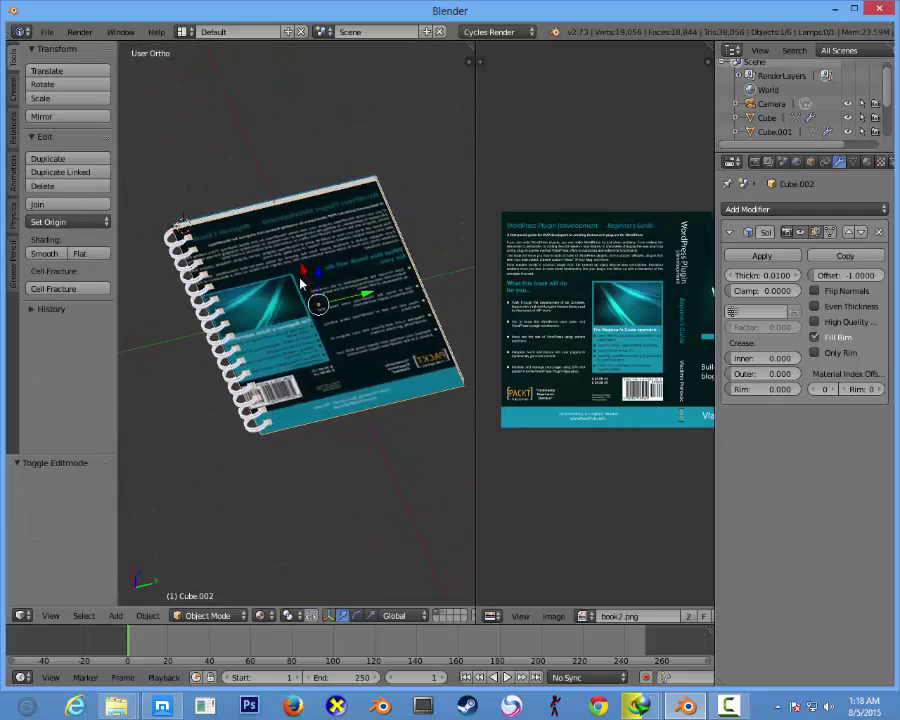
- Orbit round to the notebook's front cover with nothing selected
scroll(545, 343, down, 2)
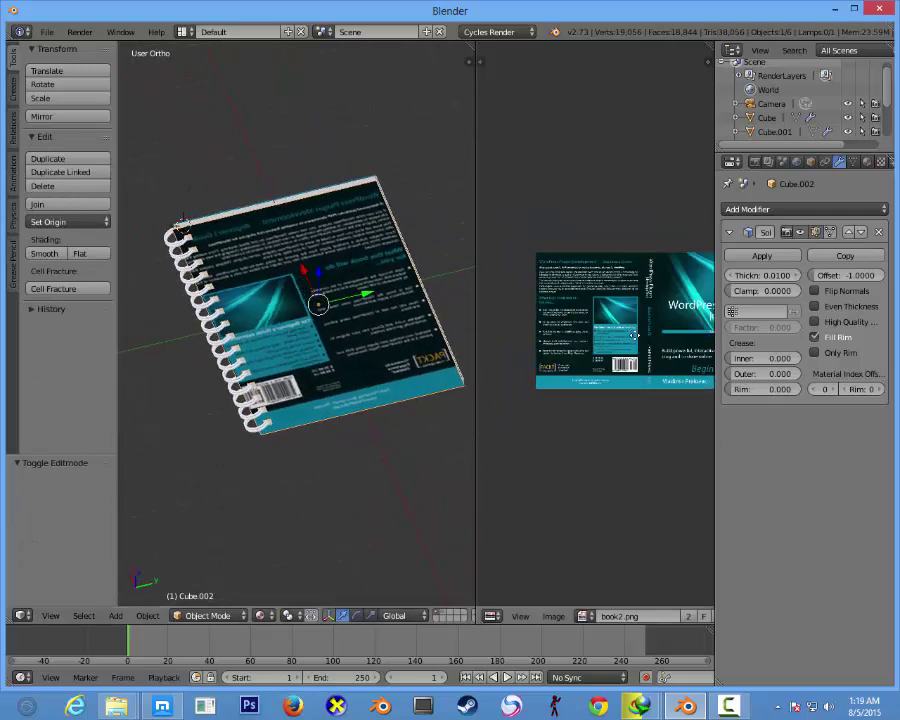
mouse_move(420, 345)
middle_down()
mouse_move(255, 340)
mouse_move(305, 453)
mouse_move(262, 490)
mouse_move(270, 364)
mouse_move(320, 415)
middle_up()
key(a)
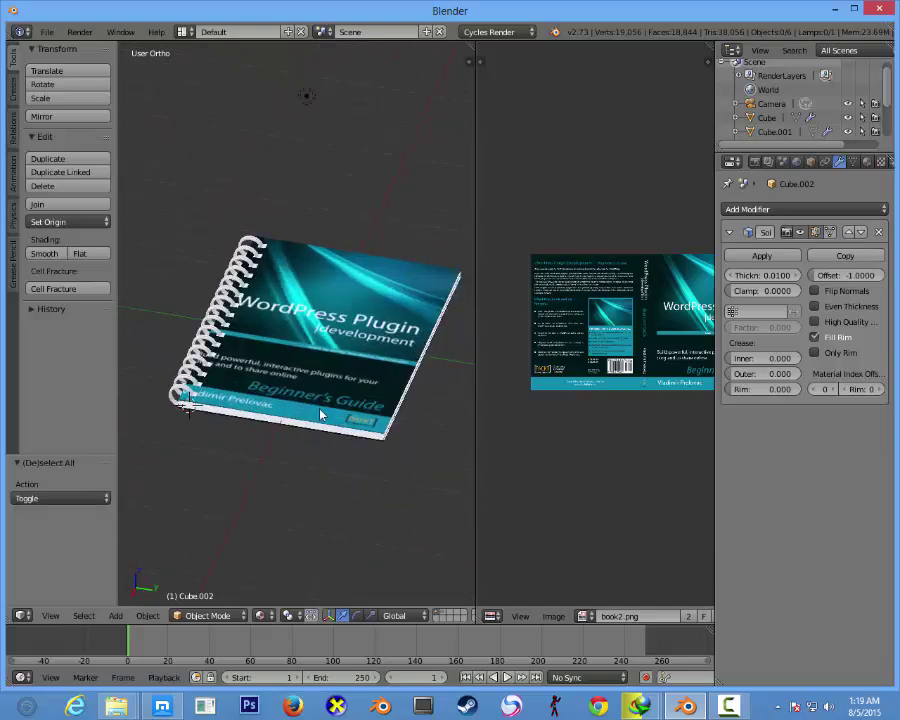
scroll(234, 316, up, 4)
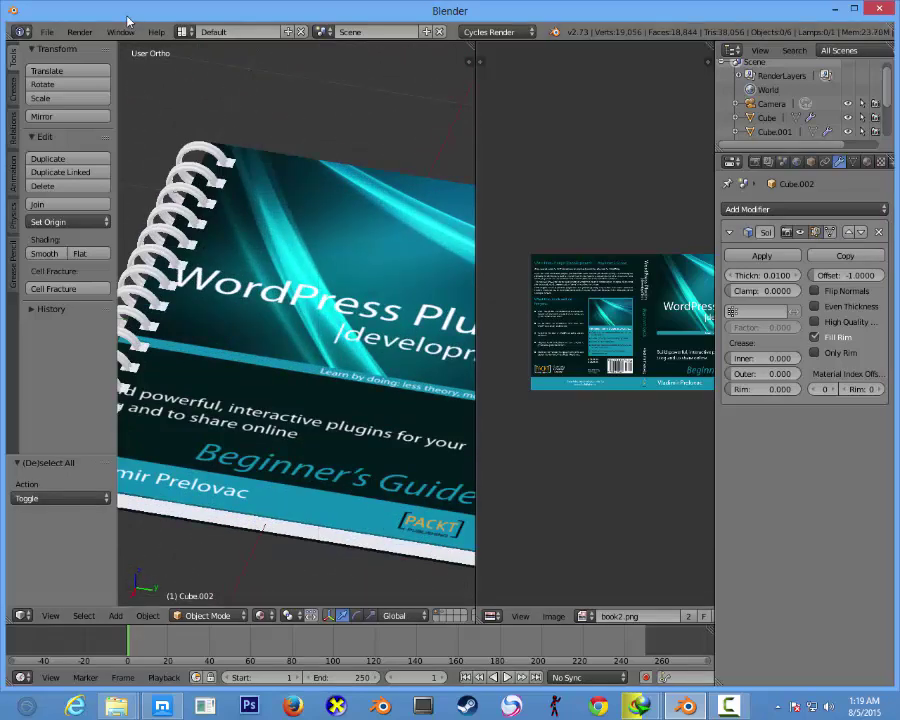
- Save the scene as notebook.blend in the blender project folder
click(47, 32)
click(50, 136)
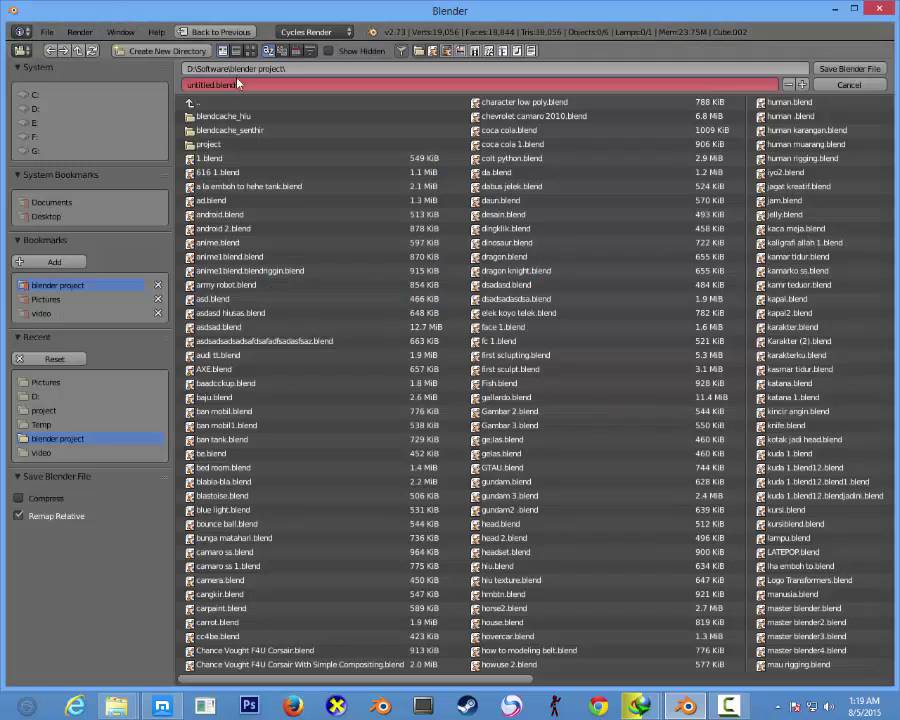
text(a)
click(825, 64)
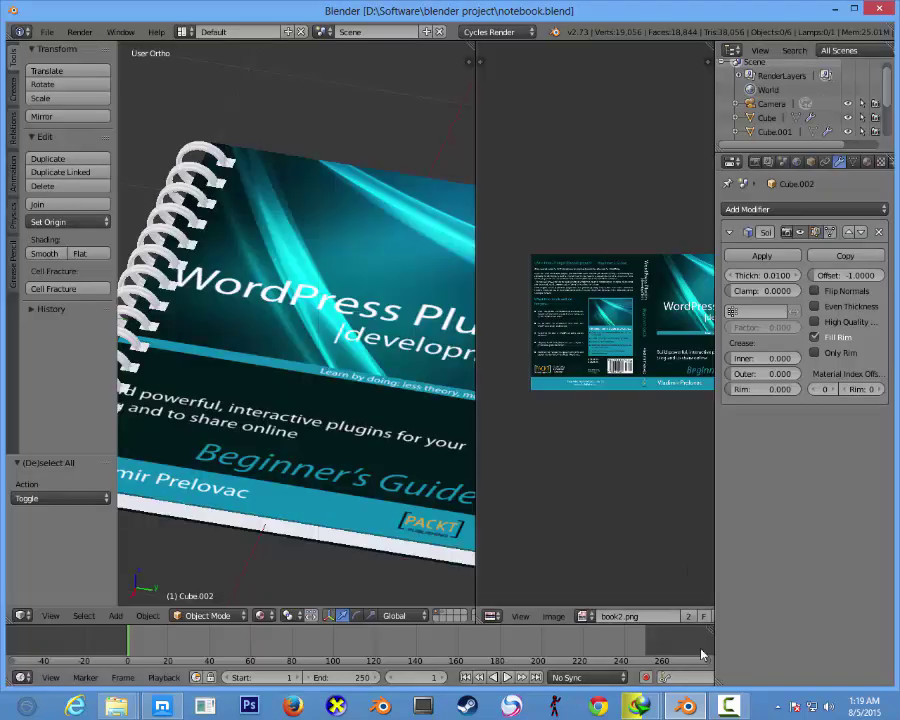